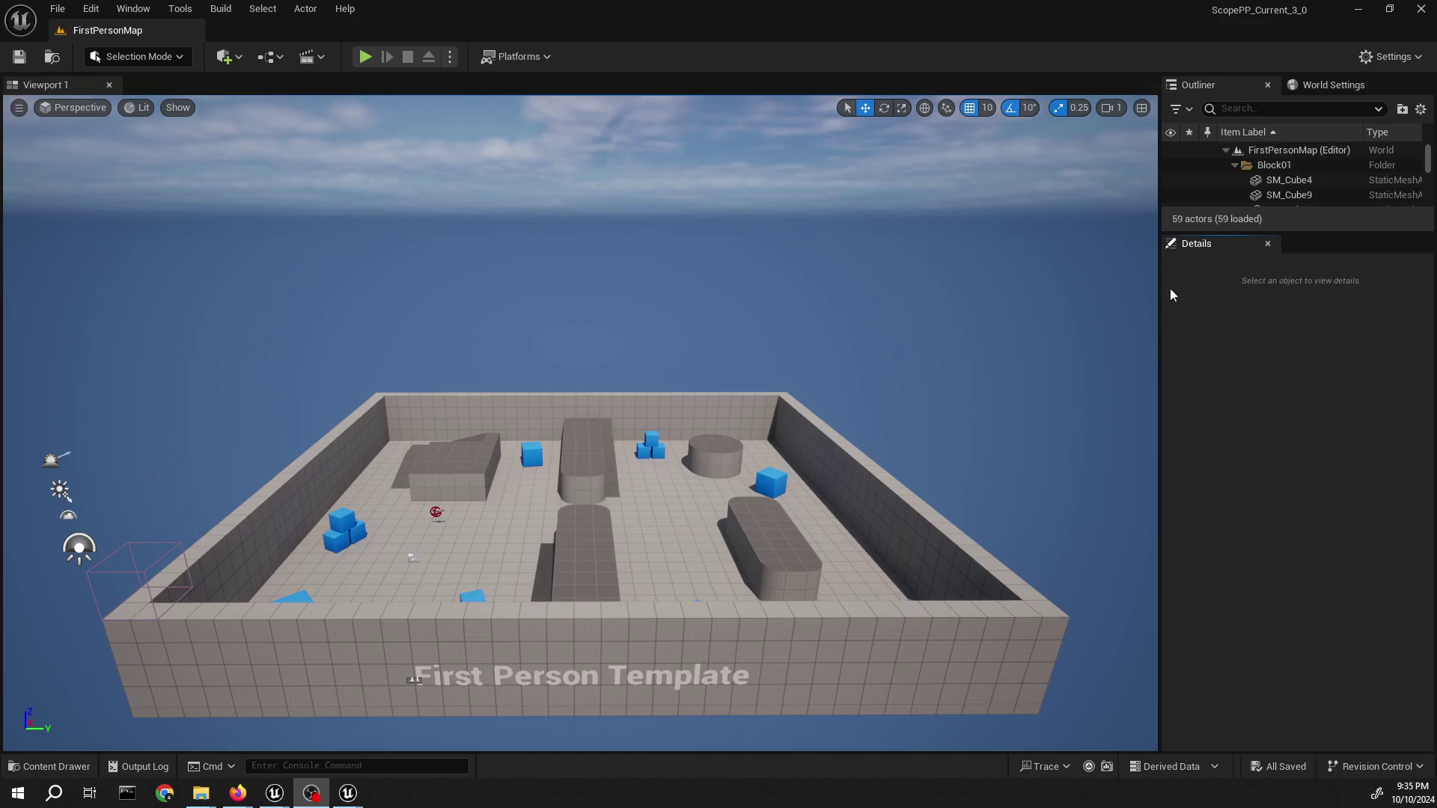
- Set the project's Custom Depth-Stencil Pass to Enabled with Stencil in the rendering settings
{"action": "left_click", "coordinate": [1391, 57]}
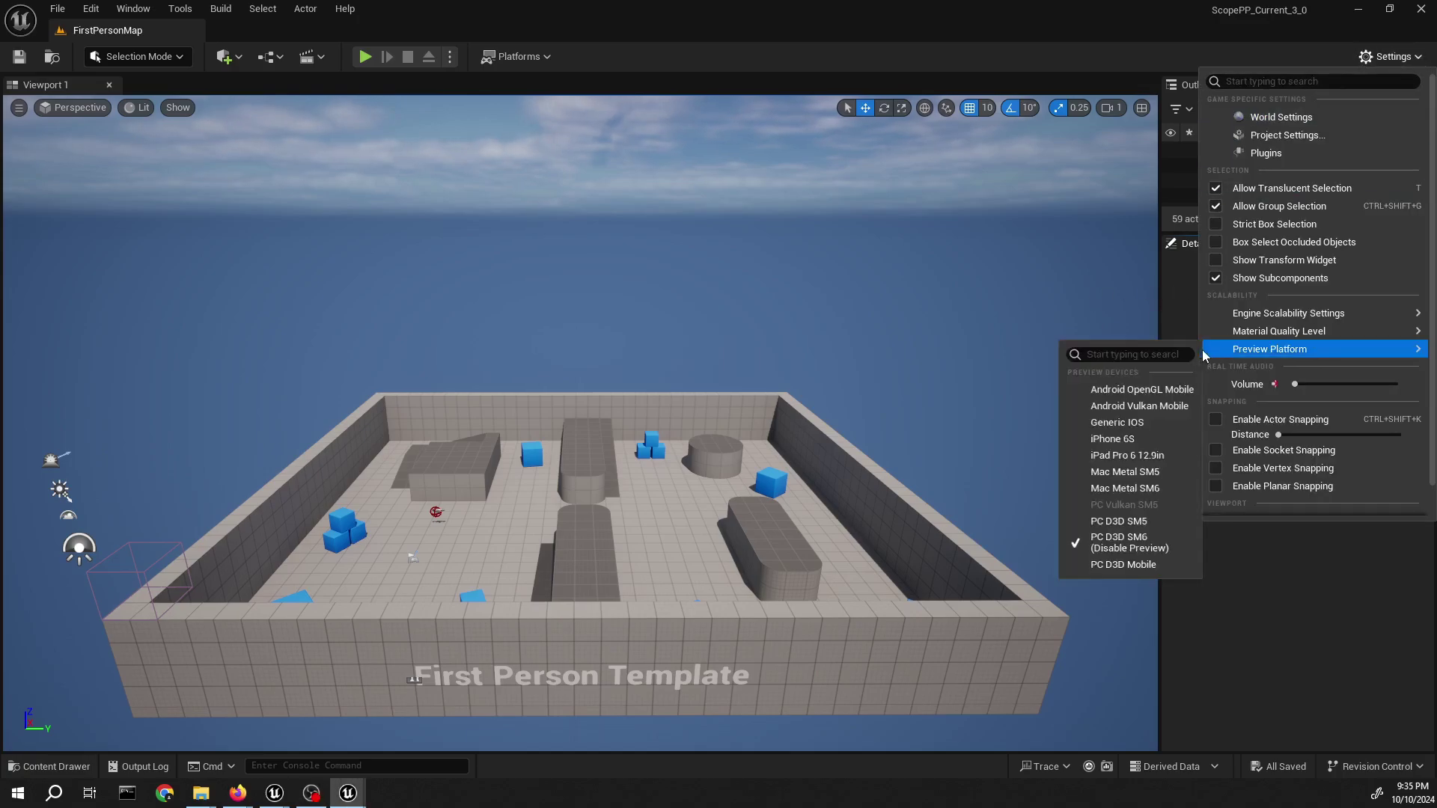
{"action": "left_click", "coordinate": [1285, 136]}
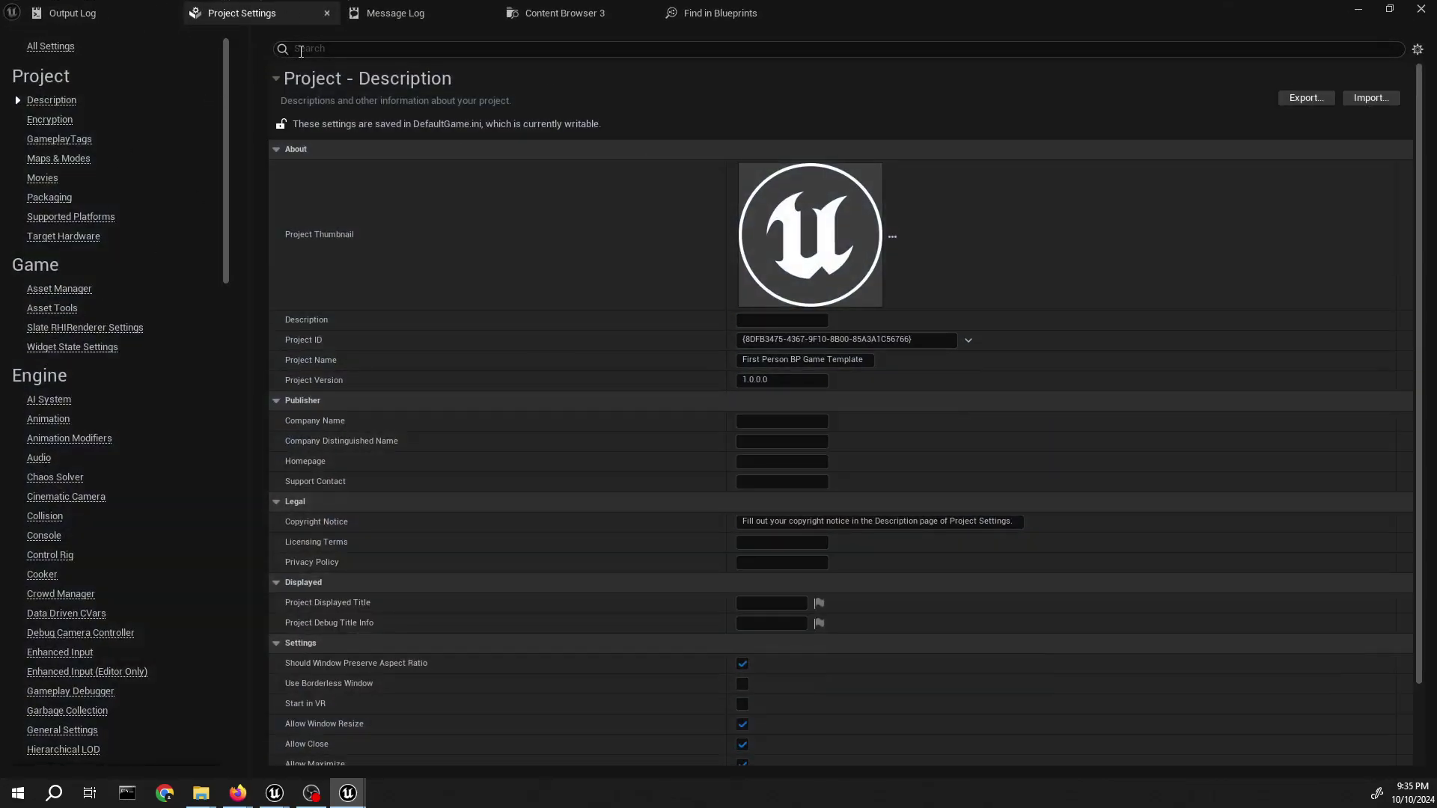
{"action": "left_click", "coordinate": [337, 48]}
{"action": "type", "text": "Stenci"}
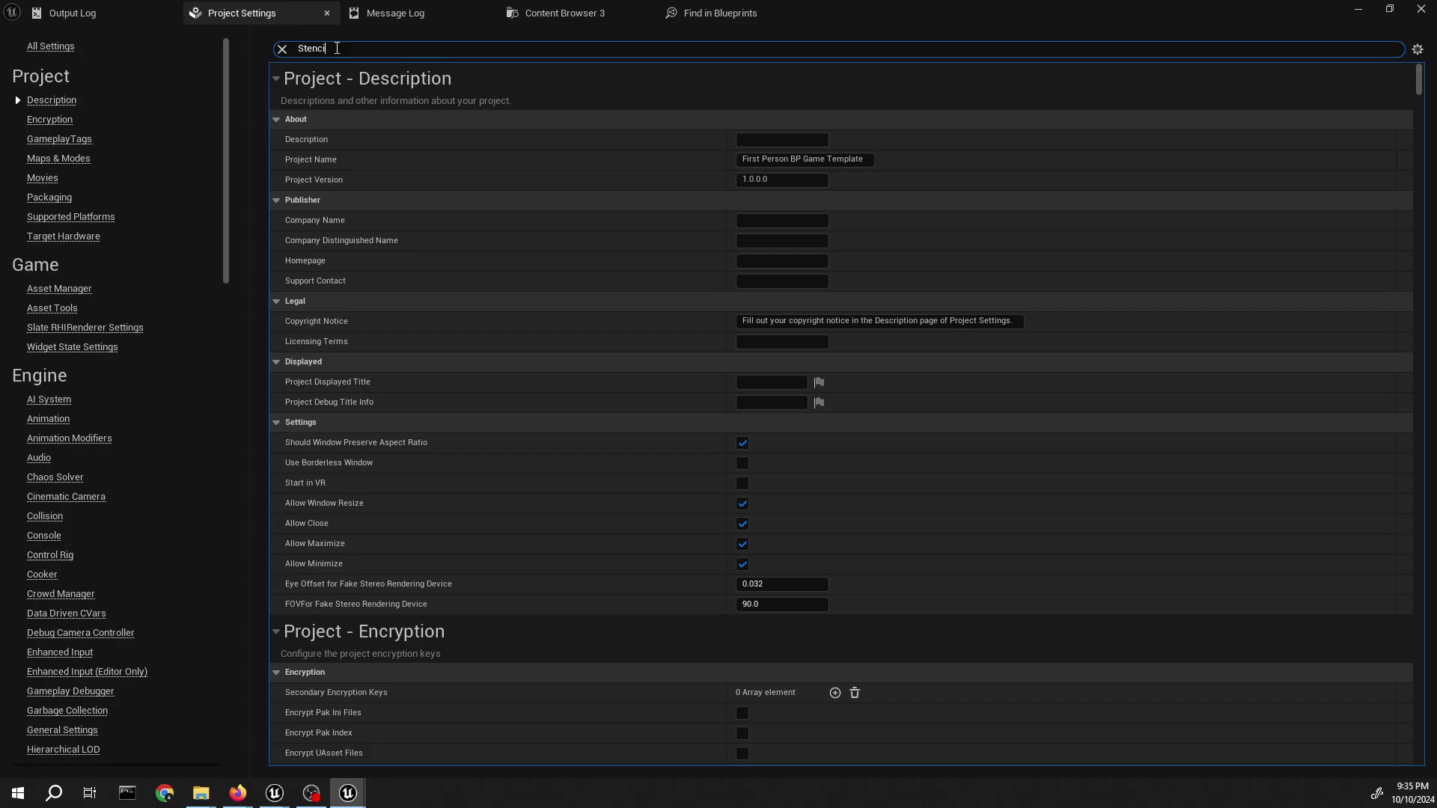
{"action": "type", "text": "l"}
{"action": "left_click", "coordinate": [783, 139]}
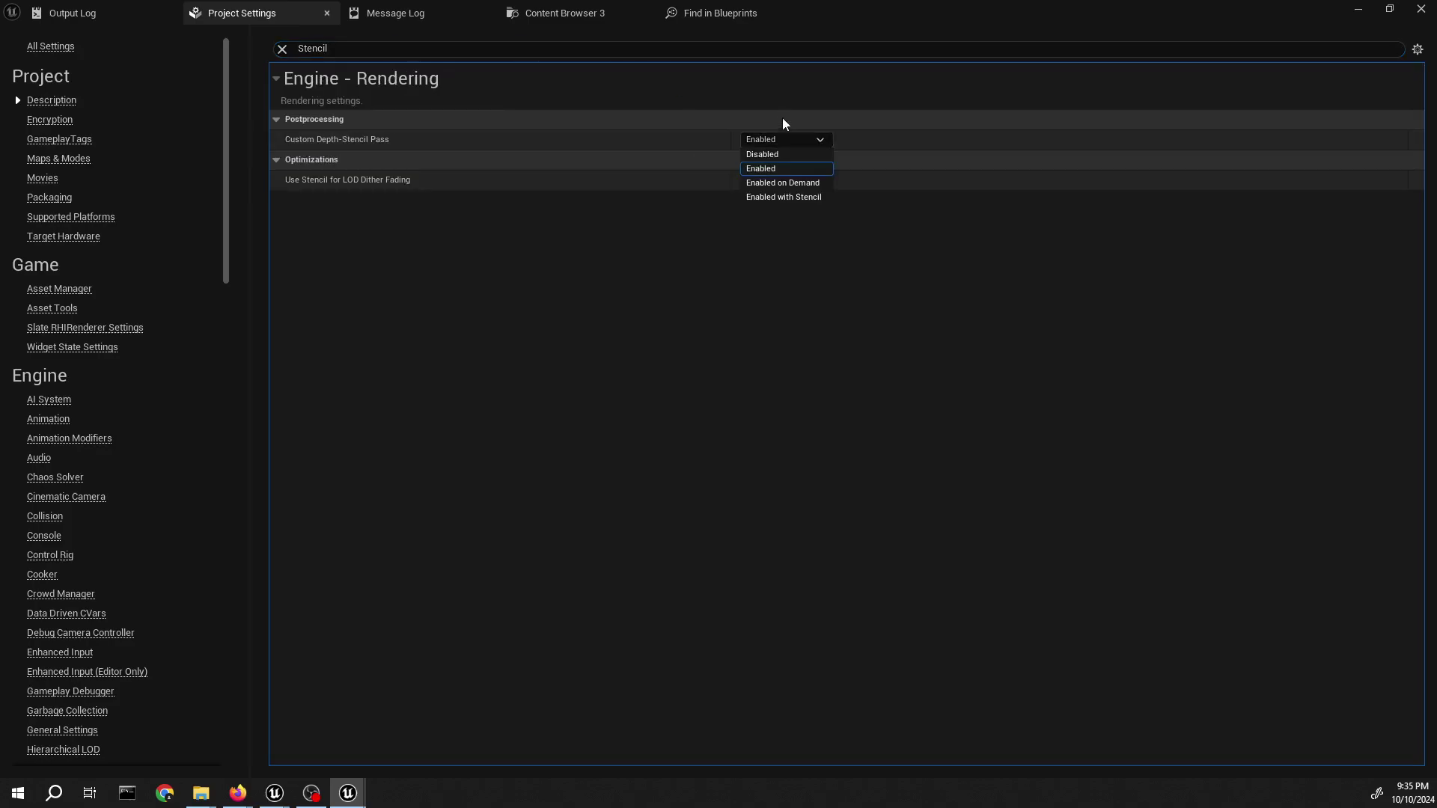
{"action": "left_click", "coordinate": [781, 197]}
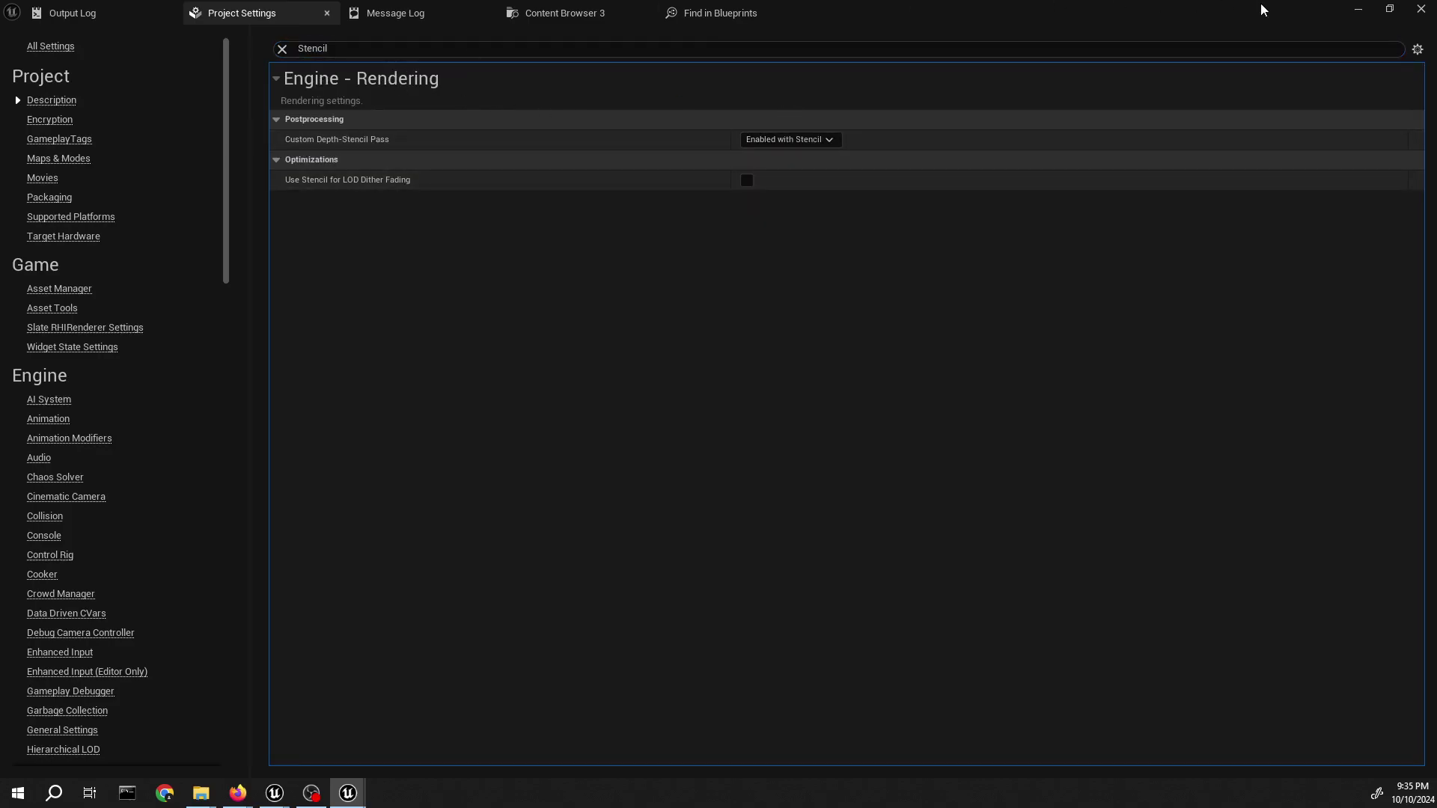
{"action": "left_click", "coordinate": [1359, 13]}
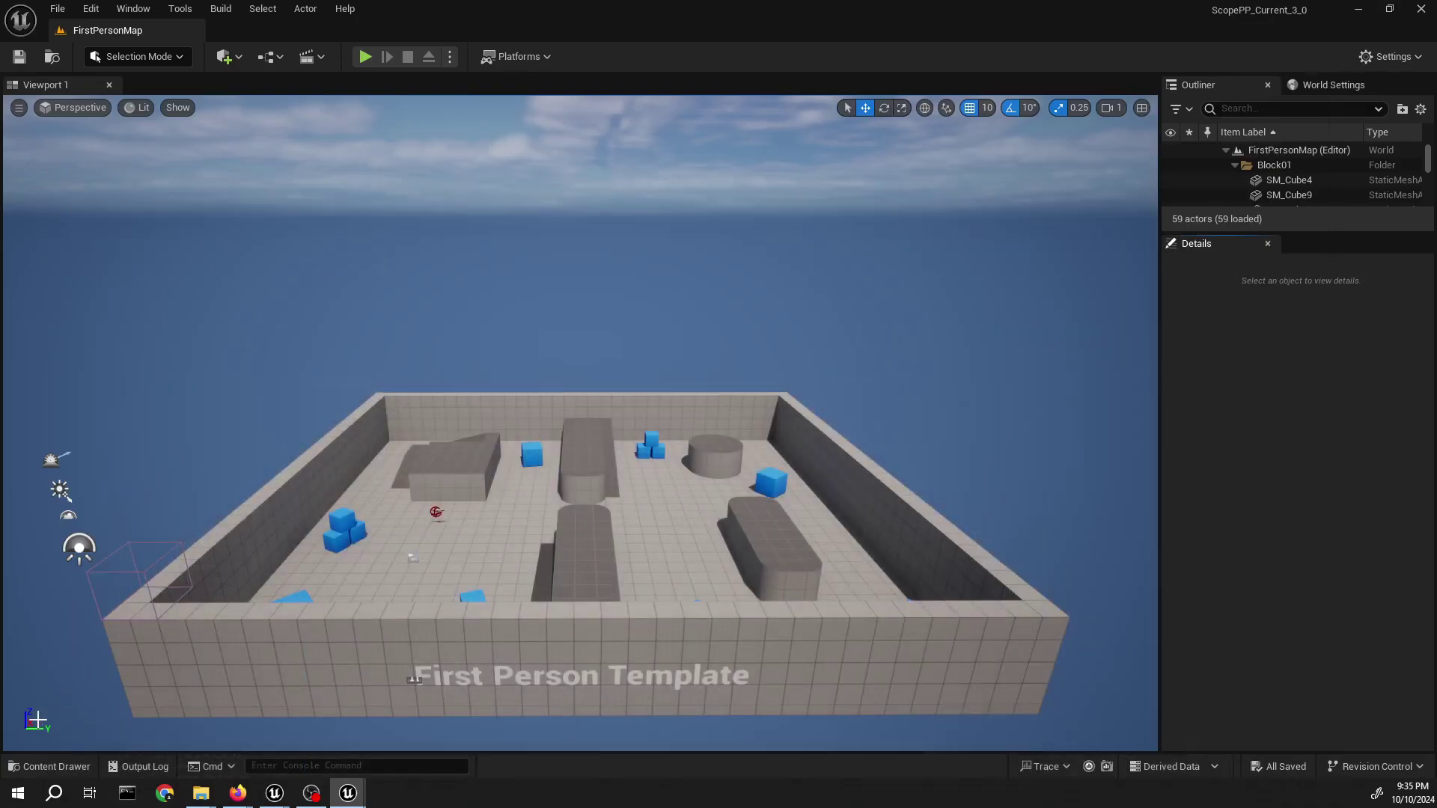
- Create a folder named ScopePP_DEMO in the project's Content folder and open it
{"action": "left_click", "coordinate": [45, 767]}
{"action": "right_click", "coordinate": [553, 567]}
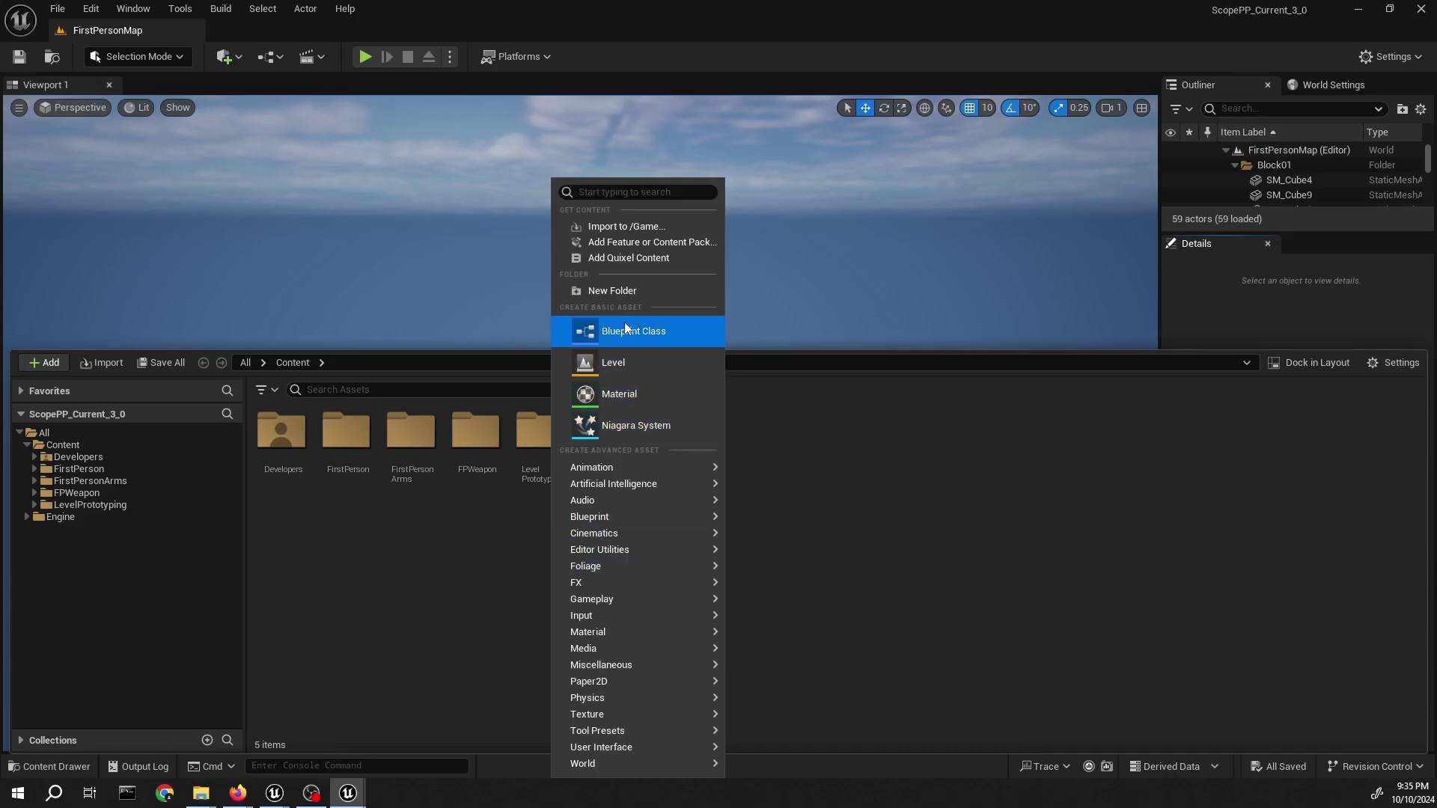
{"action": "left_click", "coordinate": [620, 290]}
{"action": "type", "text": "S"}
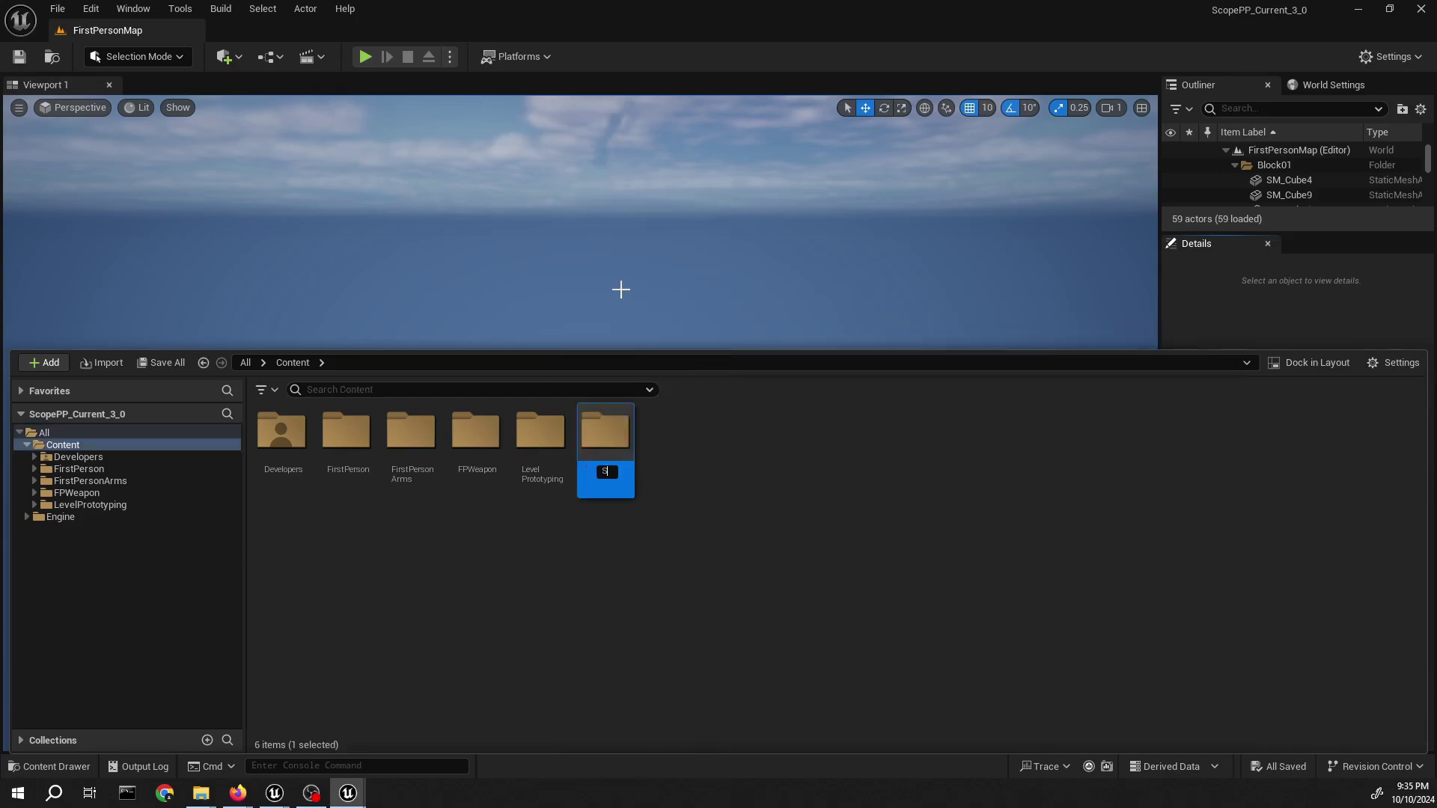
{"action": "type", "text": "copePP_Dem"}
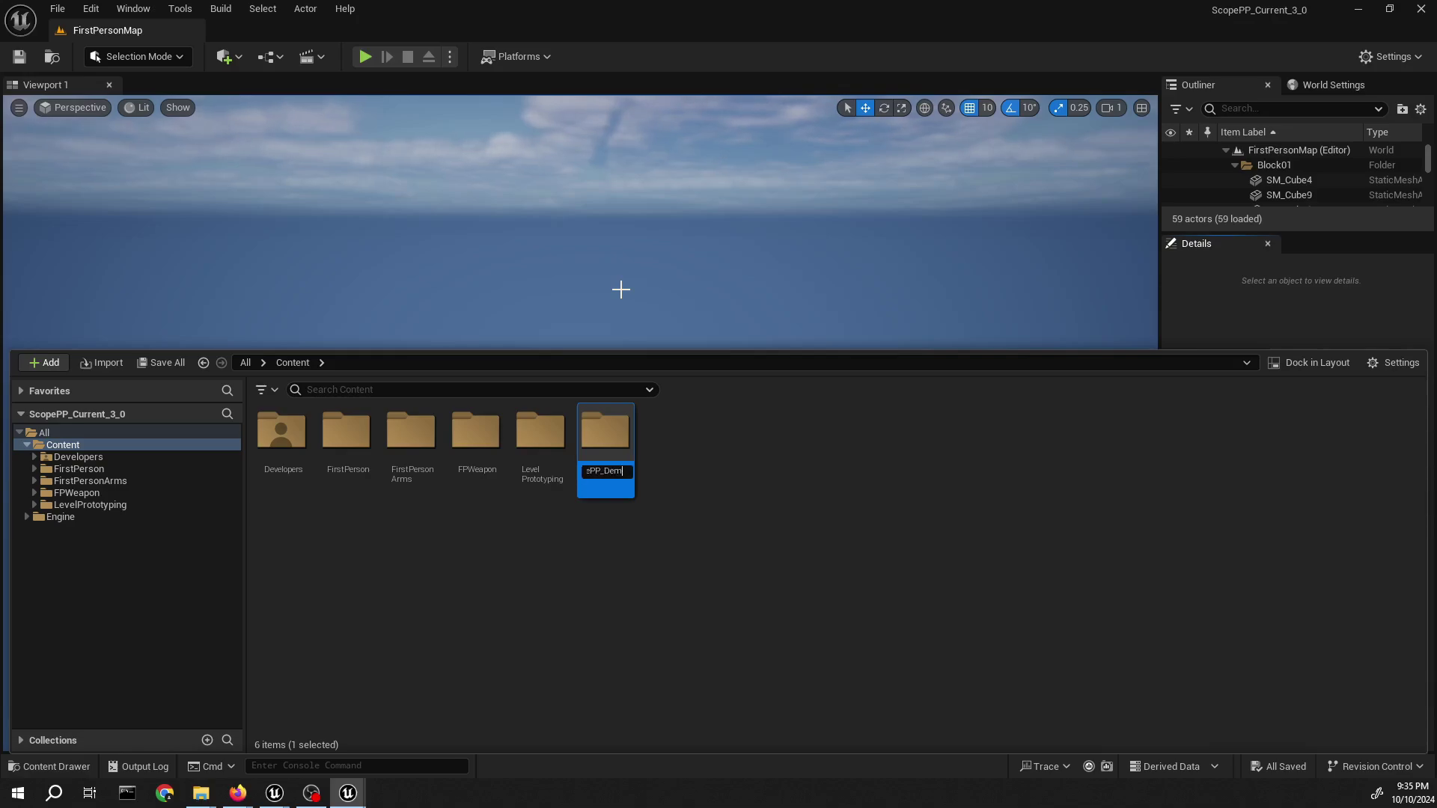
{"action": "type", "text": "EMO"}
{"action": "key", "text": "Return"}
{"action": "key", "text": "Return"}
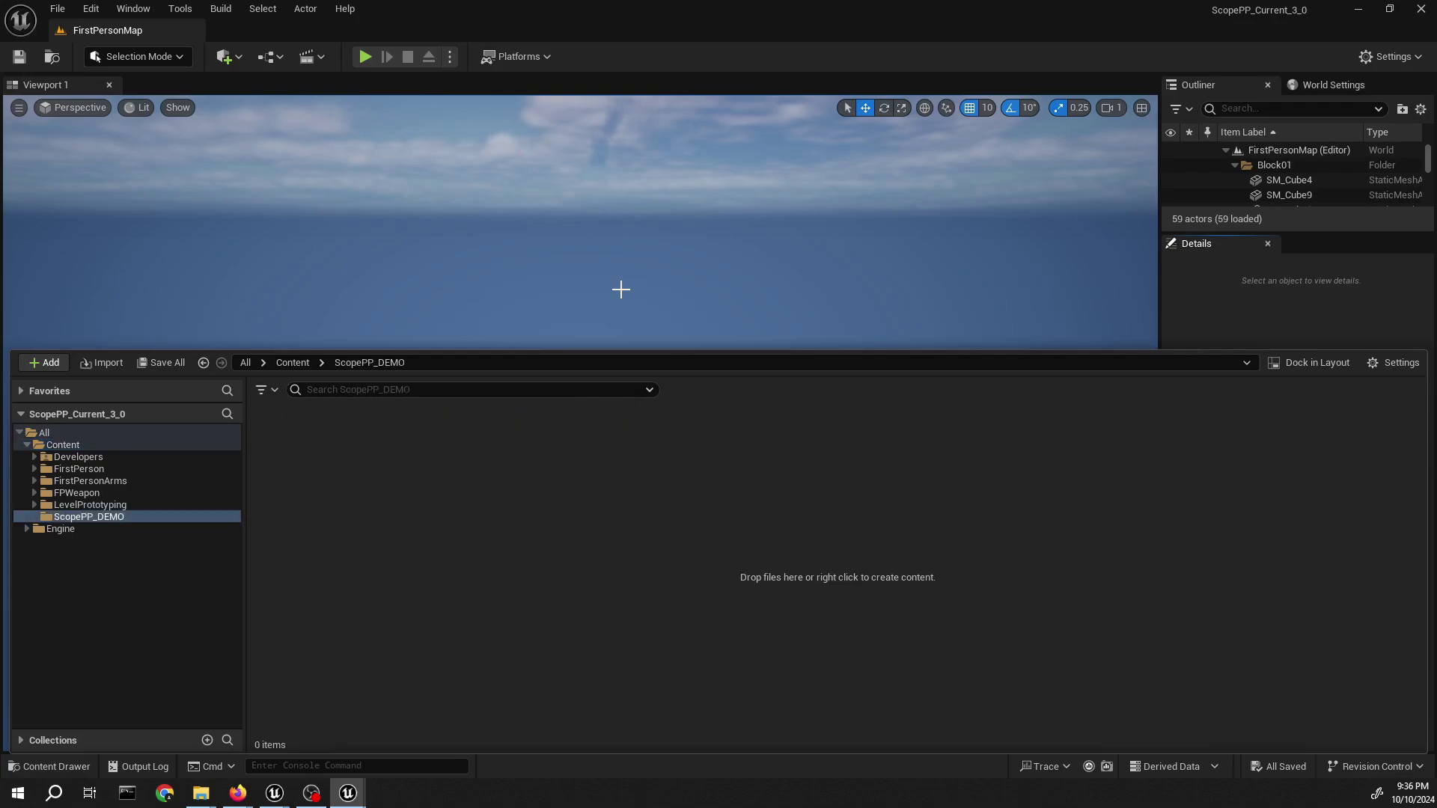
{"action": "right_click", "coordinate": [538, 569]}
{"action": "mouse_move", "coordinate": [539, 569]}
{"action": "left_click", "coordinate": [318, 509]}
{"action": "right_click", "coordinate": [401, 481]}
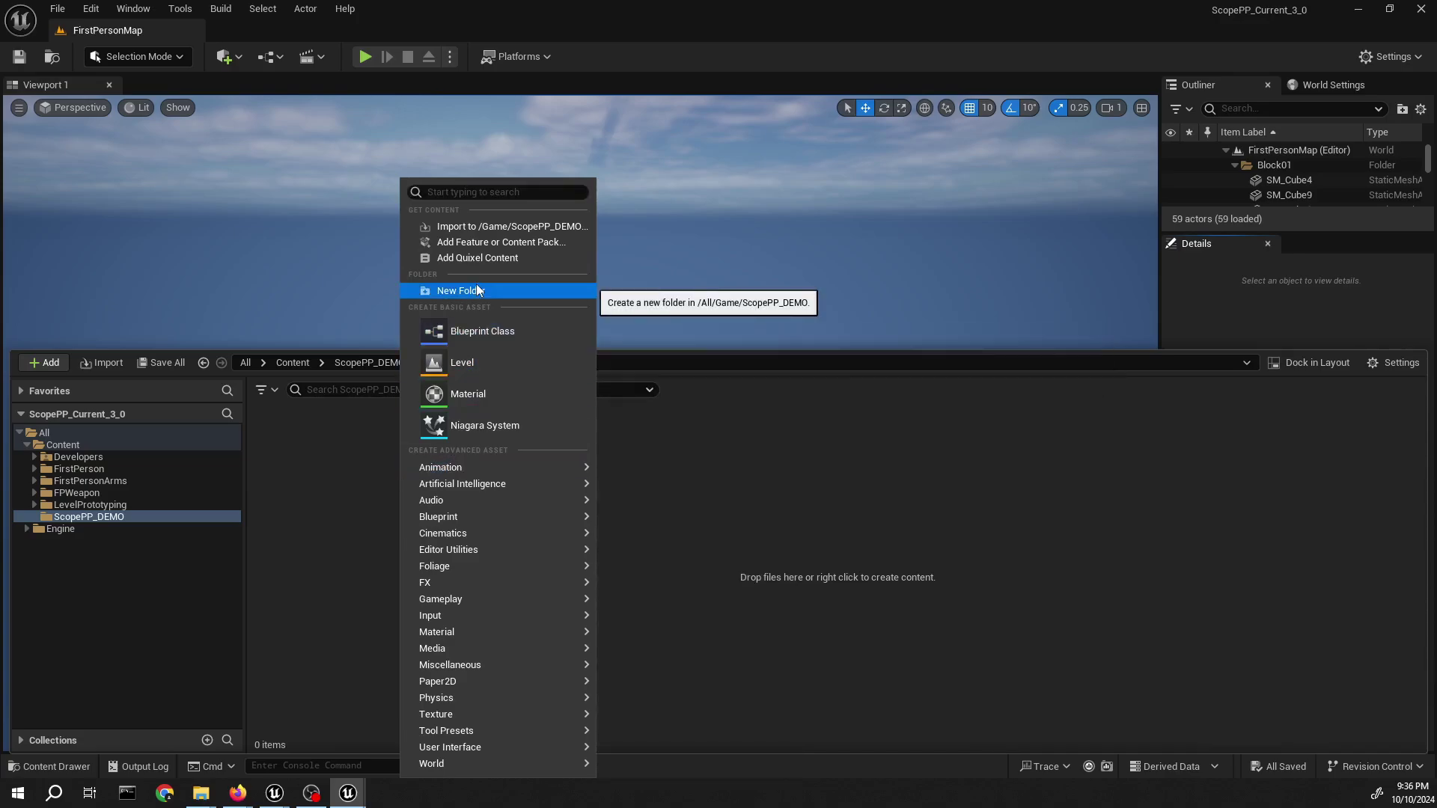
{"action": "key", "text": "Escape"}
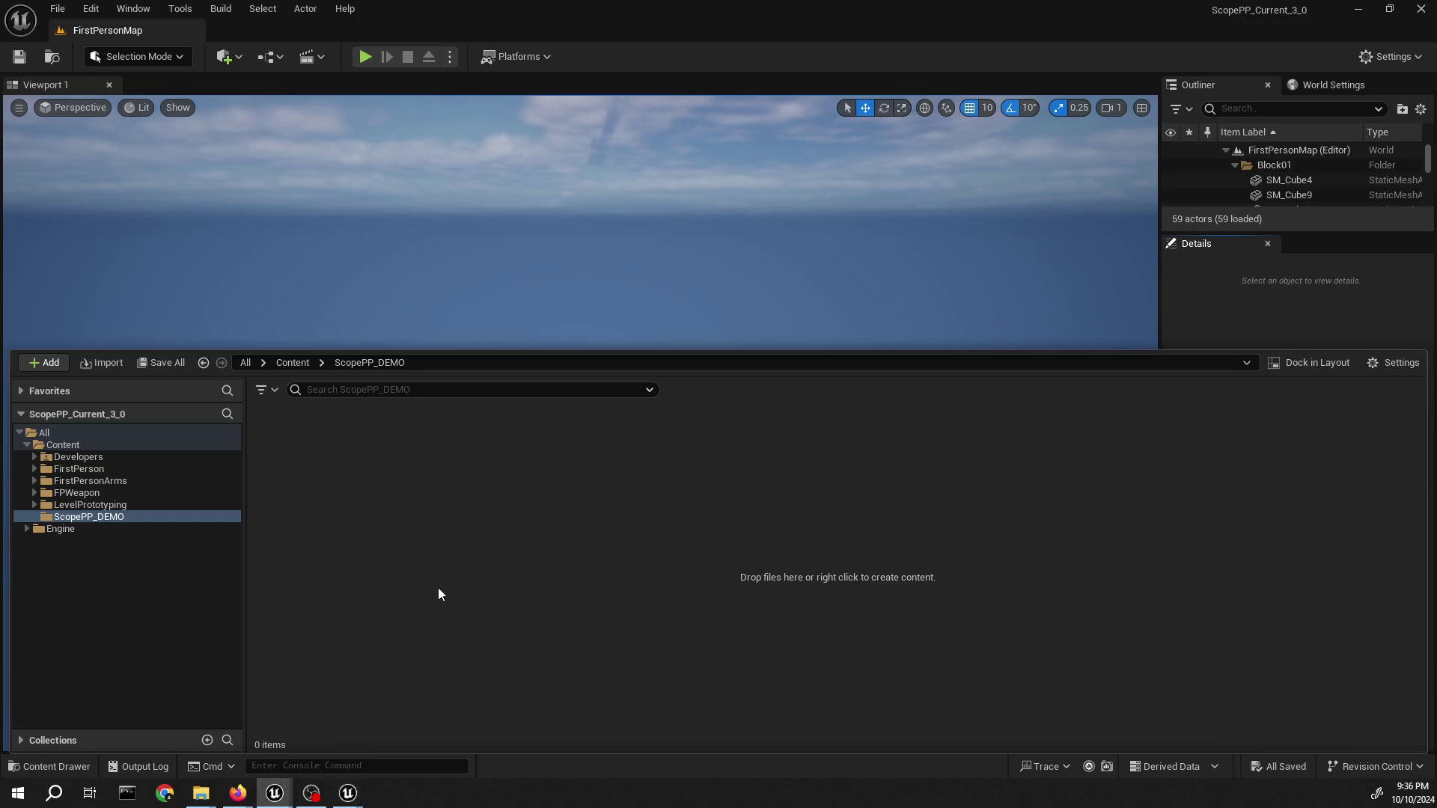
- Create a folder named Scope inside ScopePP_DEMO and open it
{"action": "right_click", "coordinate": [503, 594]}
{"action": "left_click", "coordinate": [567, 295]}
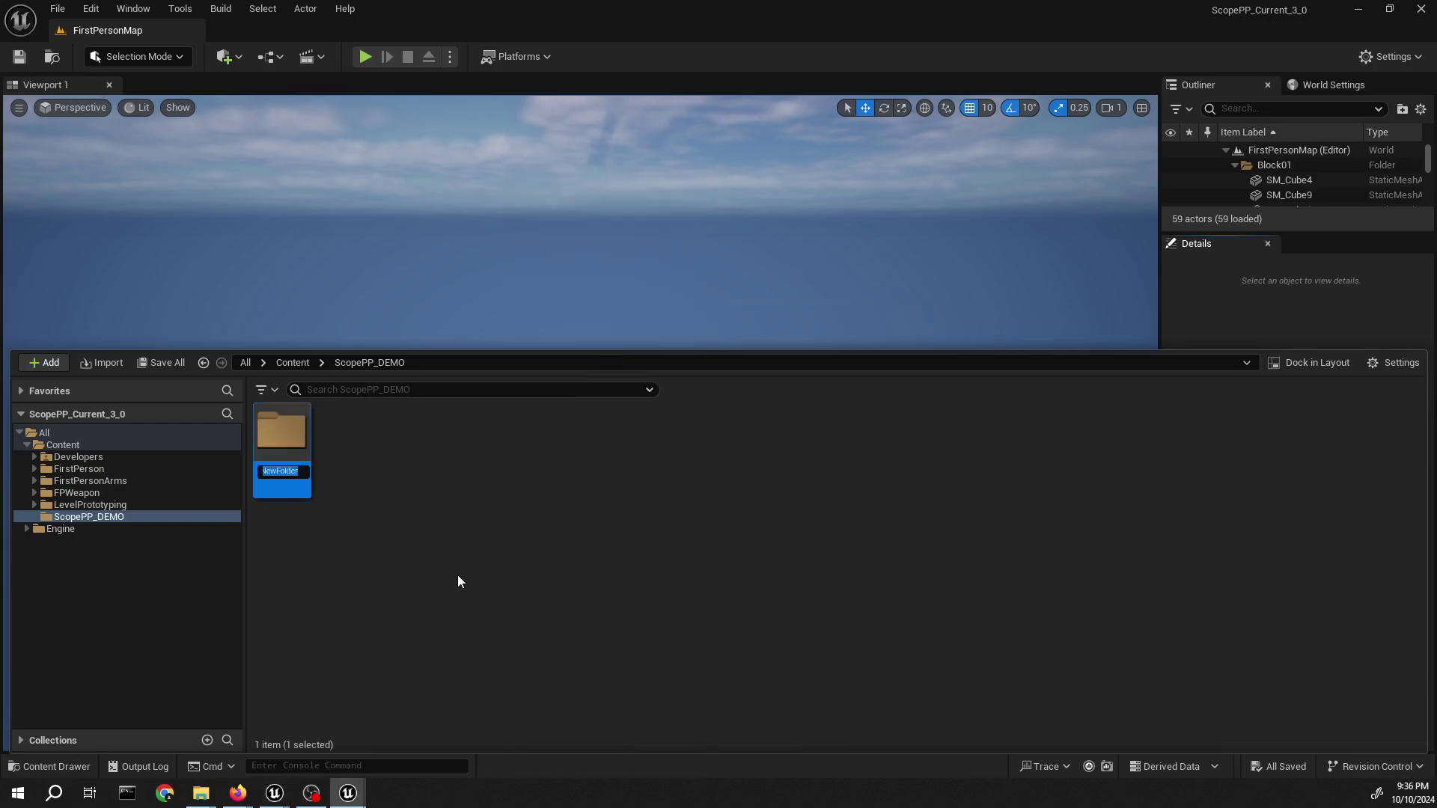
{"action": "type", "text": "Scope"}
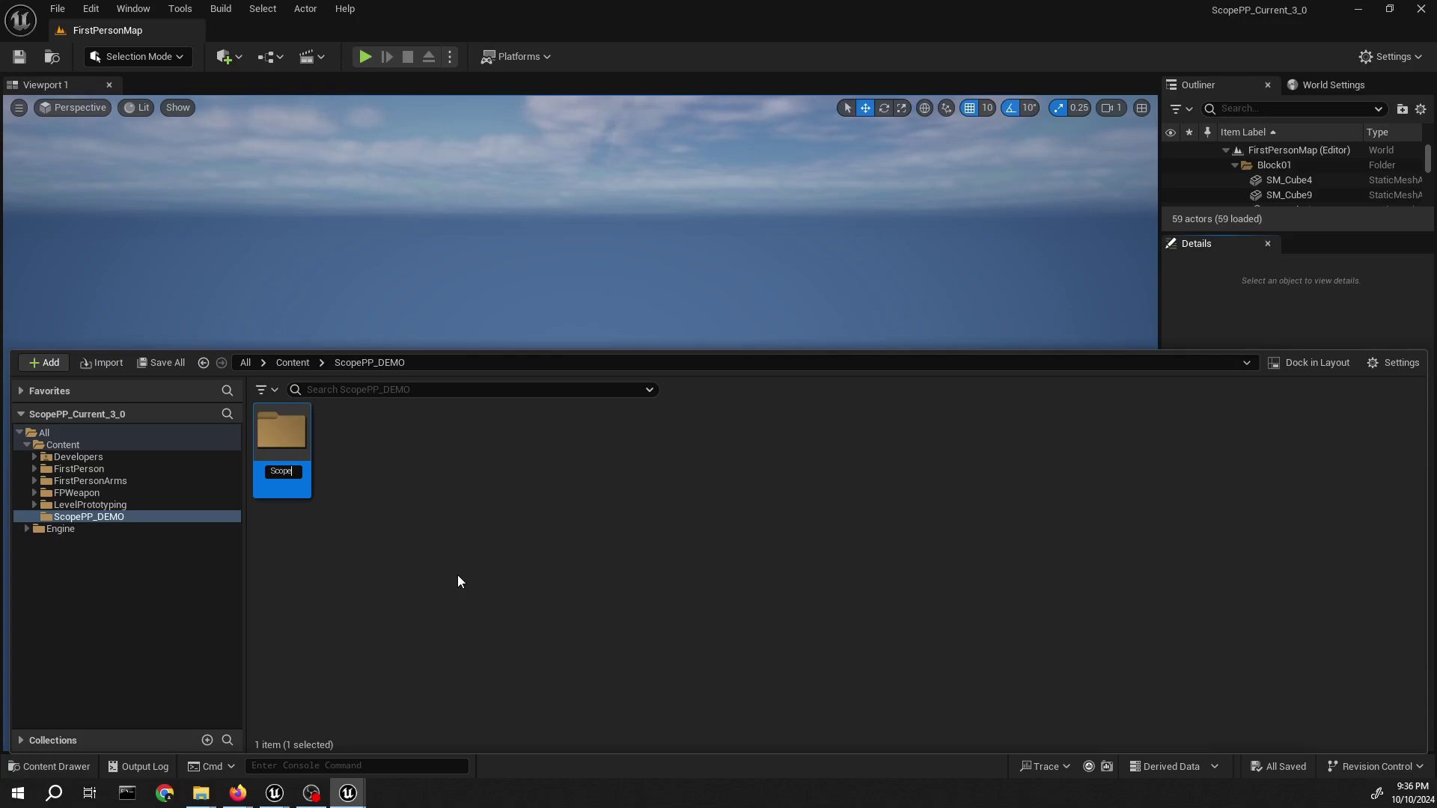
{"action": "key", "text": "Return"}
{"action": "double_click", "coordinate": [285, 470]}
- Create a folder named mat inside the Scope folder and open it
{"action": "right_click", "coordinate": [455, 546]}
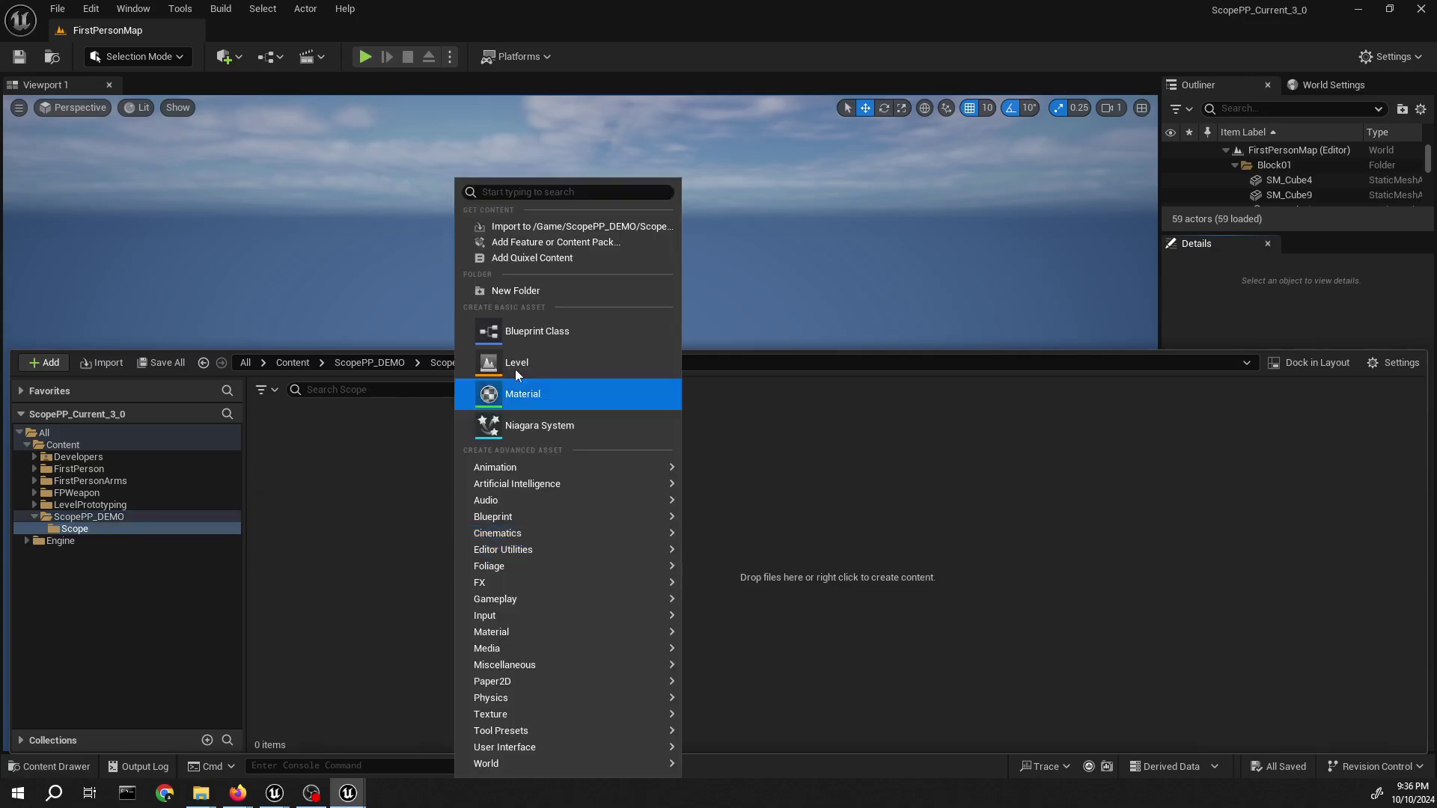
{"action": "left_click", "coordinate": [522, 291]}
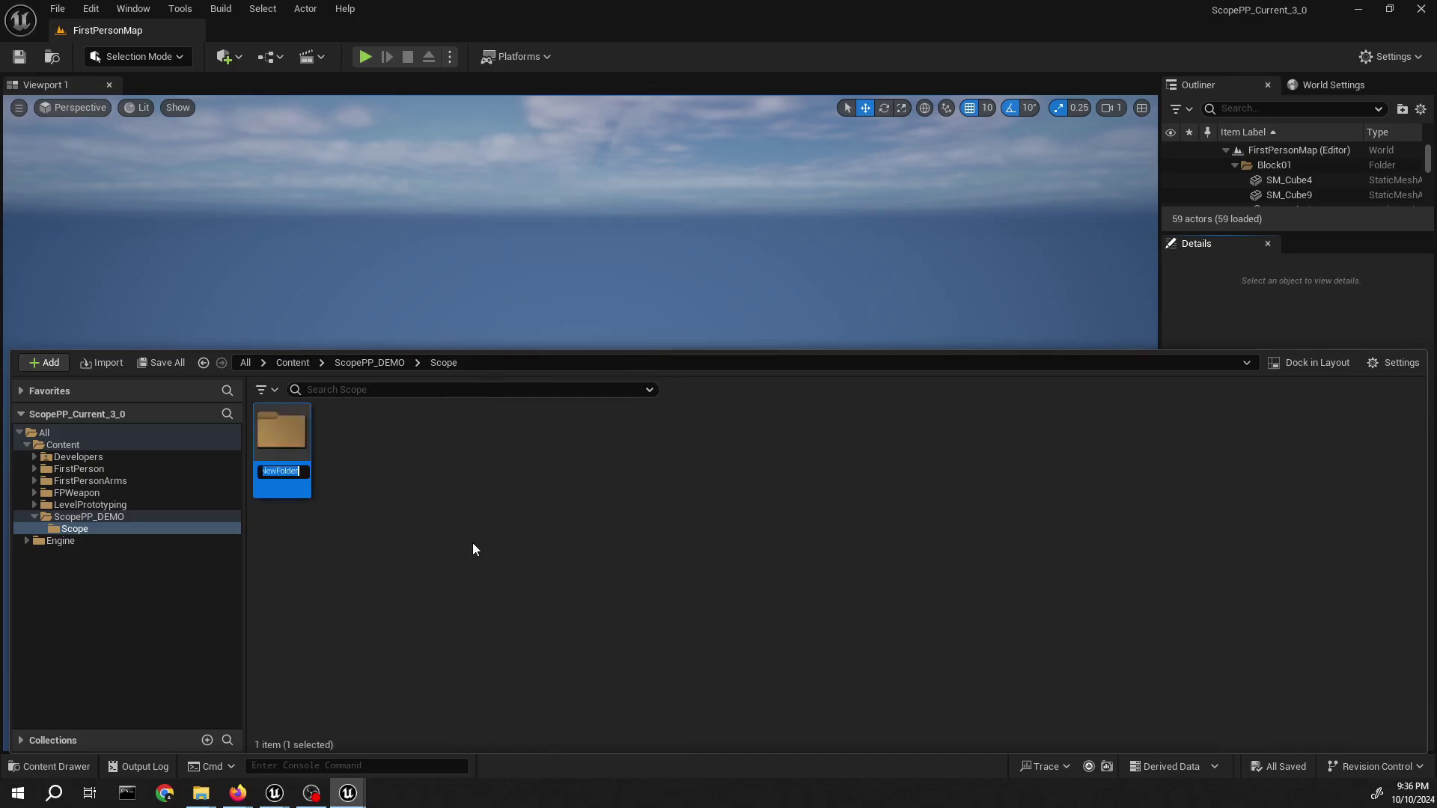
{"action": "left_click", "coordinate": [90, 457]}
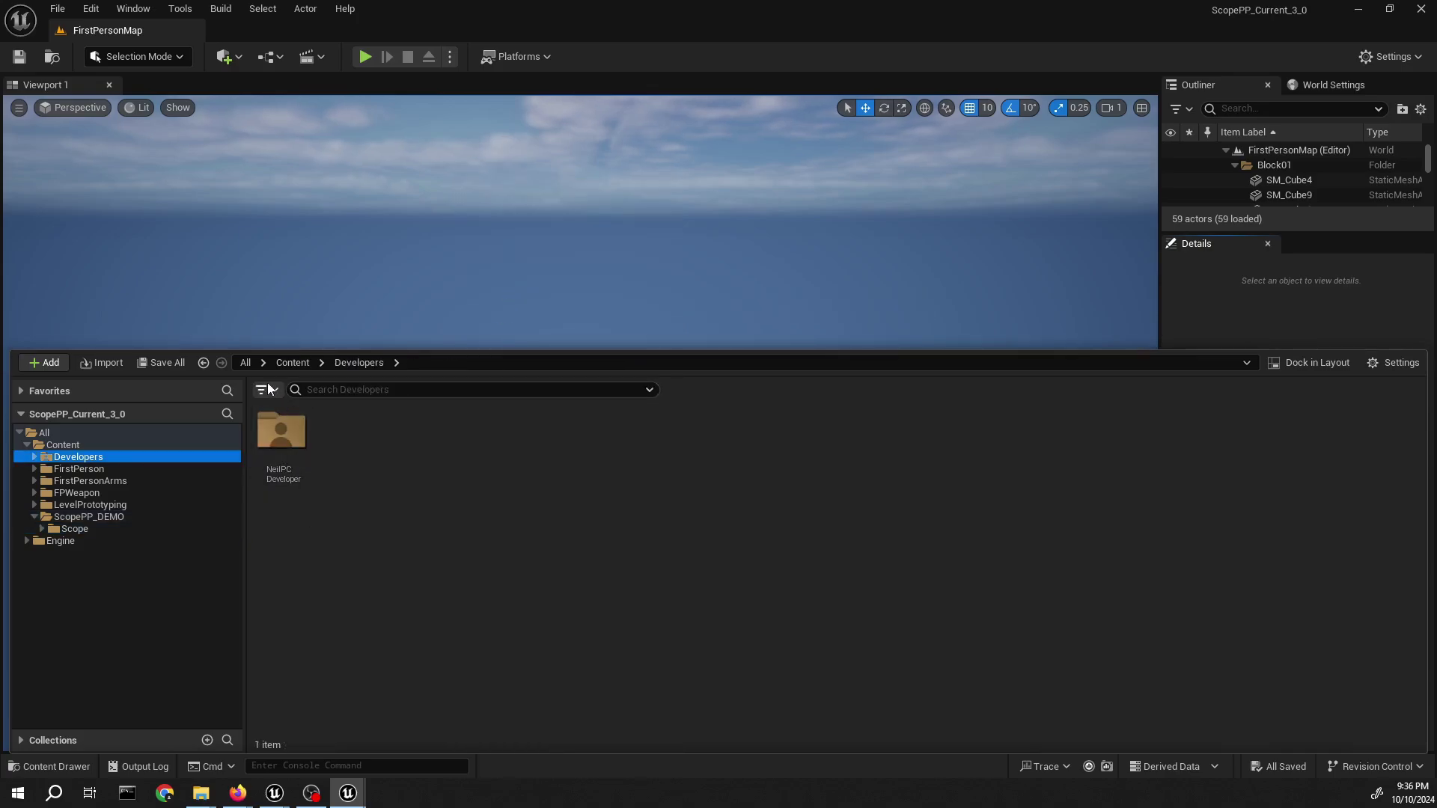
{"action": "left_click", "coordinate": [202, 363]}
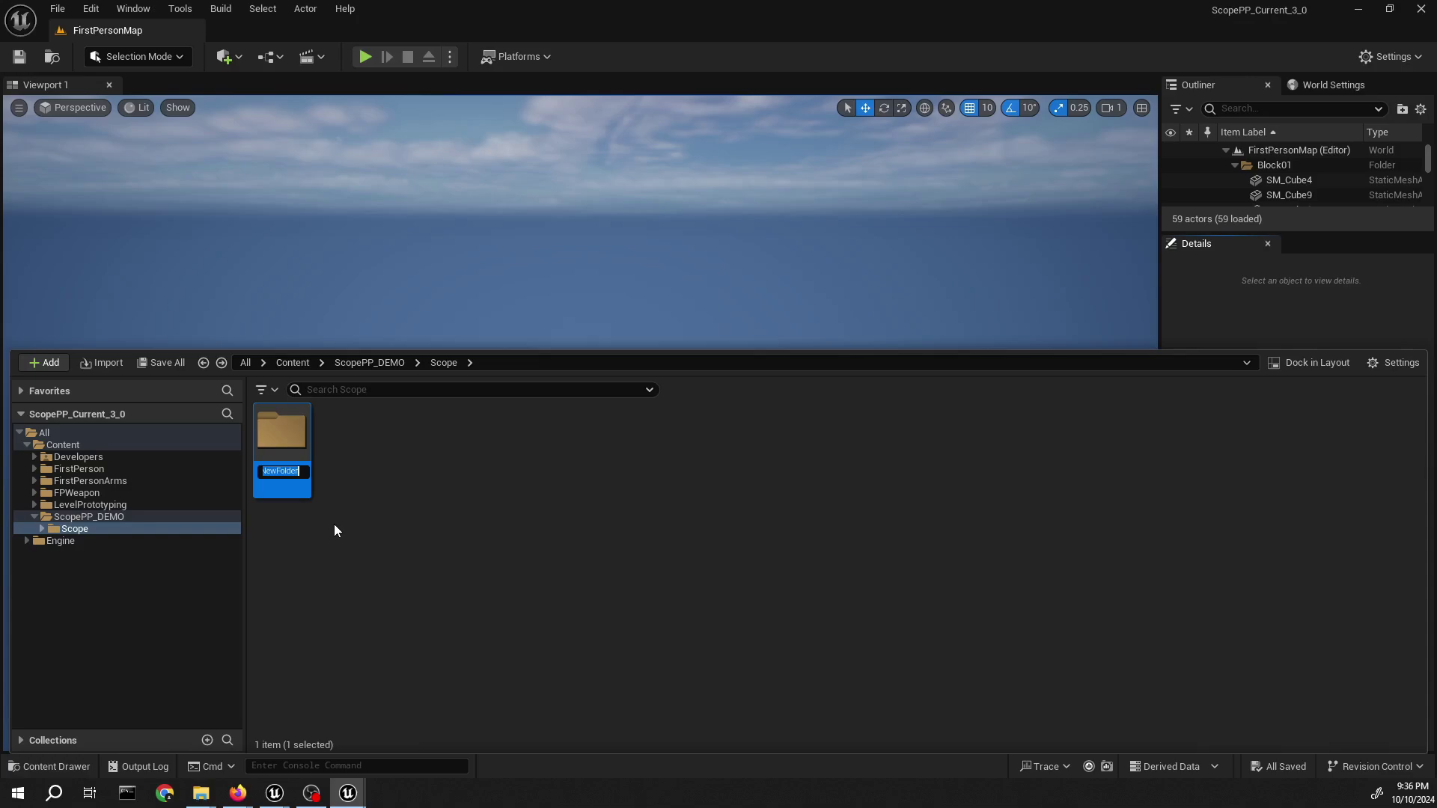
{"action": "key", "text": "BackSpace"}
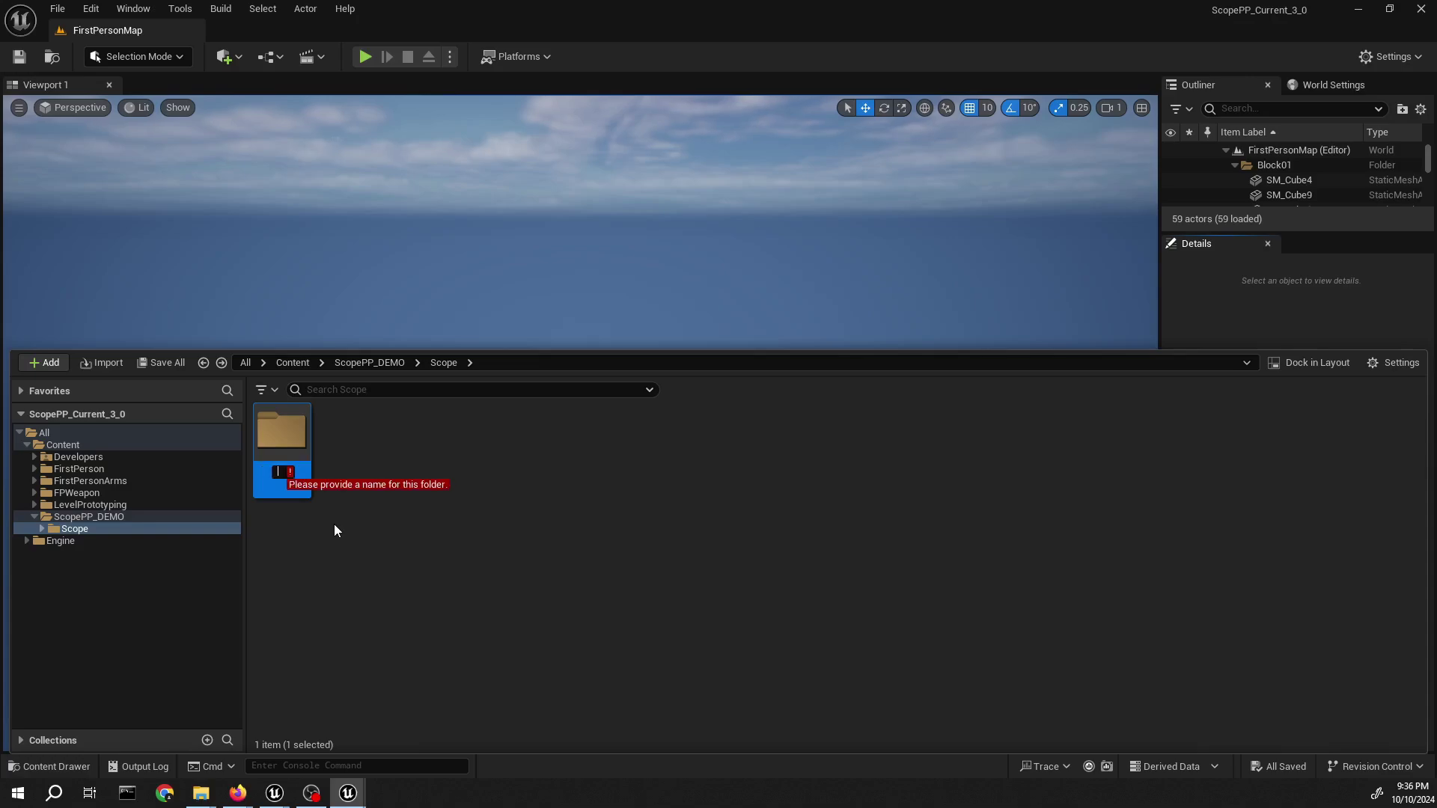
{"action": "type", "text": "mat"}
{"action": "key", "text": "Return"}
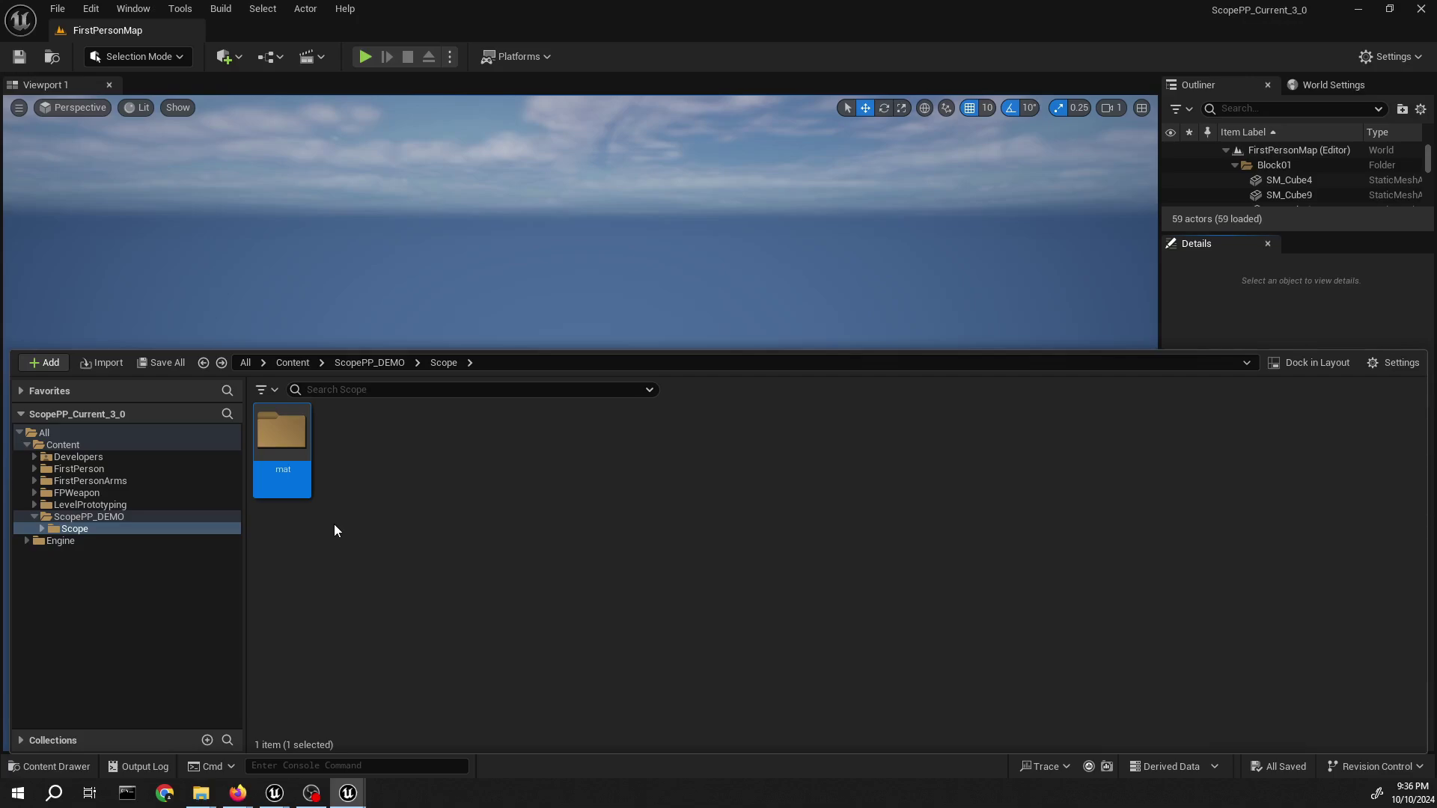
{"action": "key", "text": "Return"}
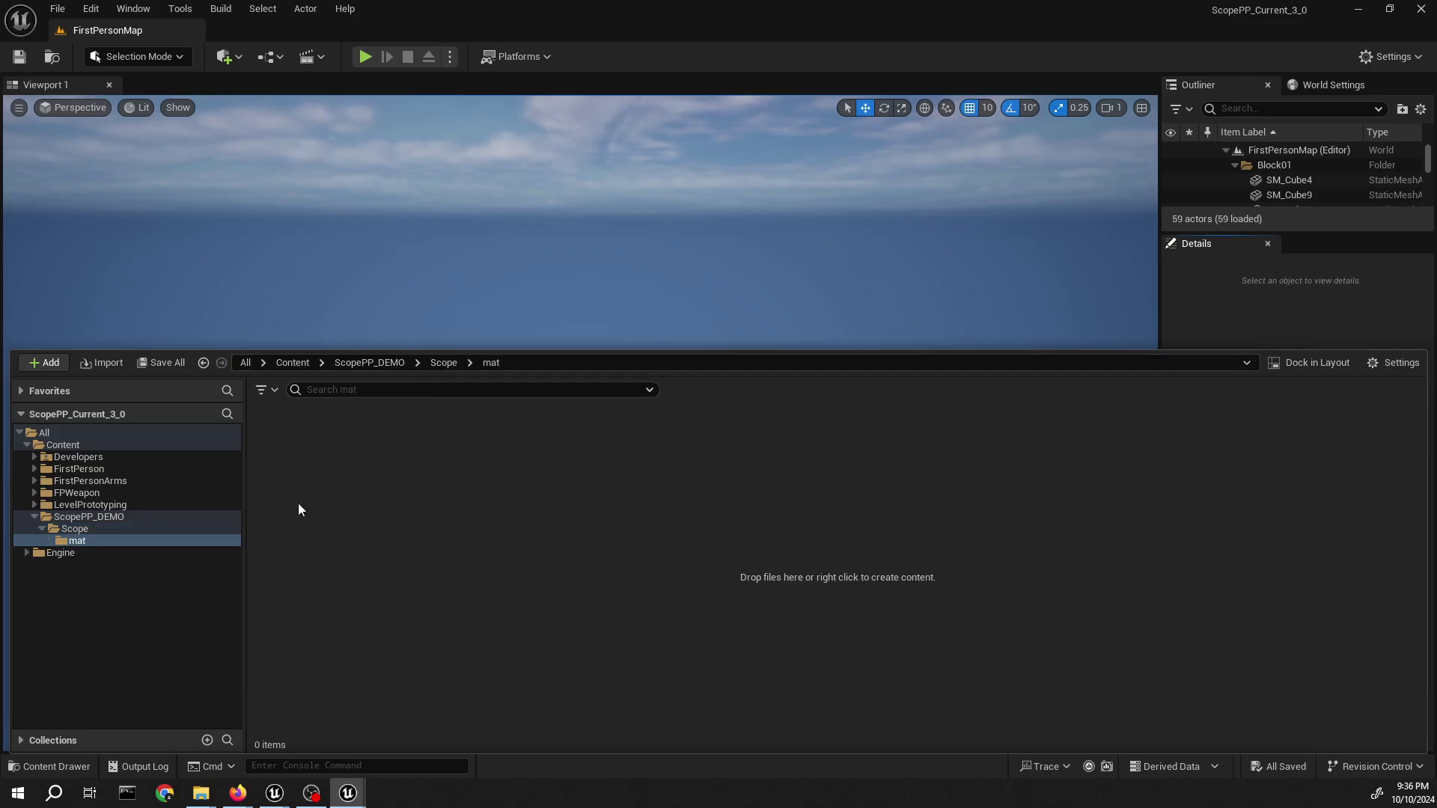
- Return to the Scope folder and create a second subfolder named mat-aimedin
{"action": "right_click", "coordinate": [268, 527]}
{"action": "left_click", "coordinate": [783, 453]}
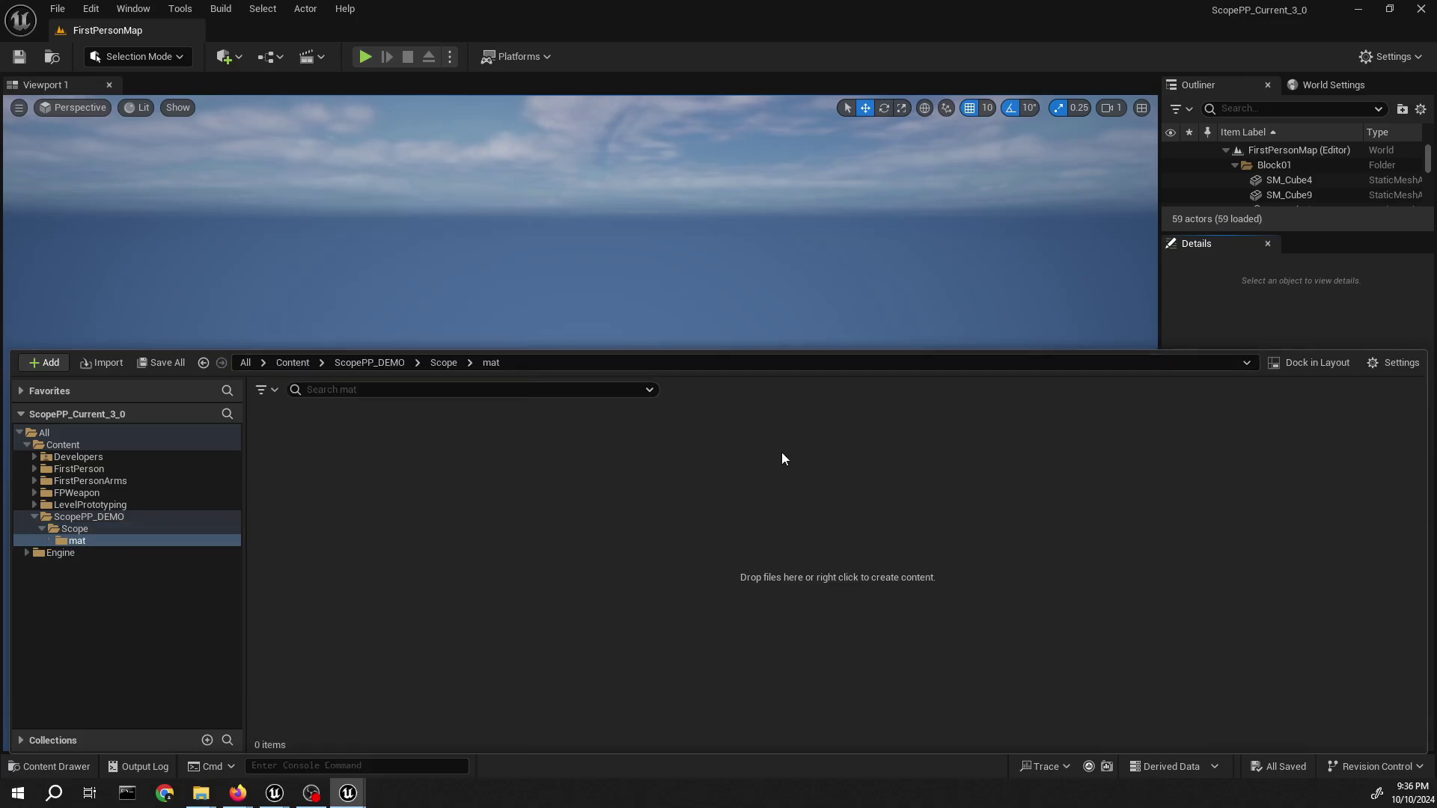
{"action": "left_click", "coordinate": [458, 364]}
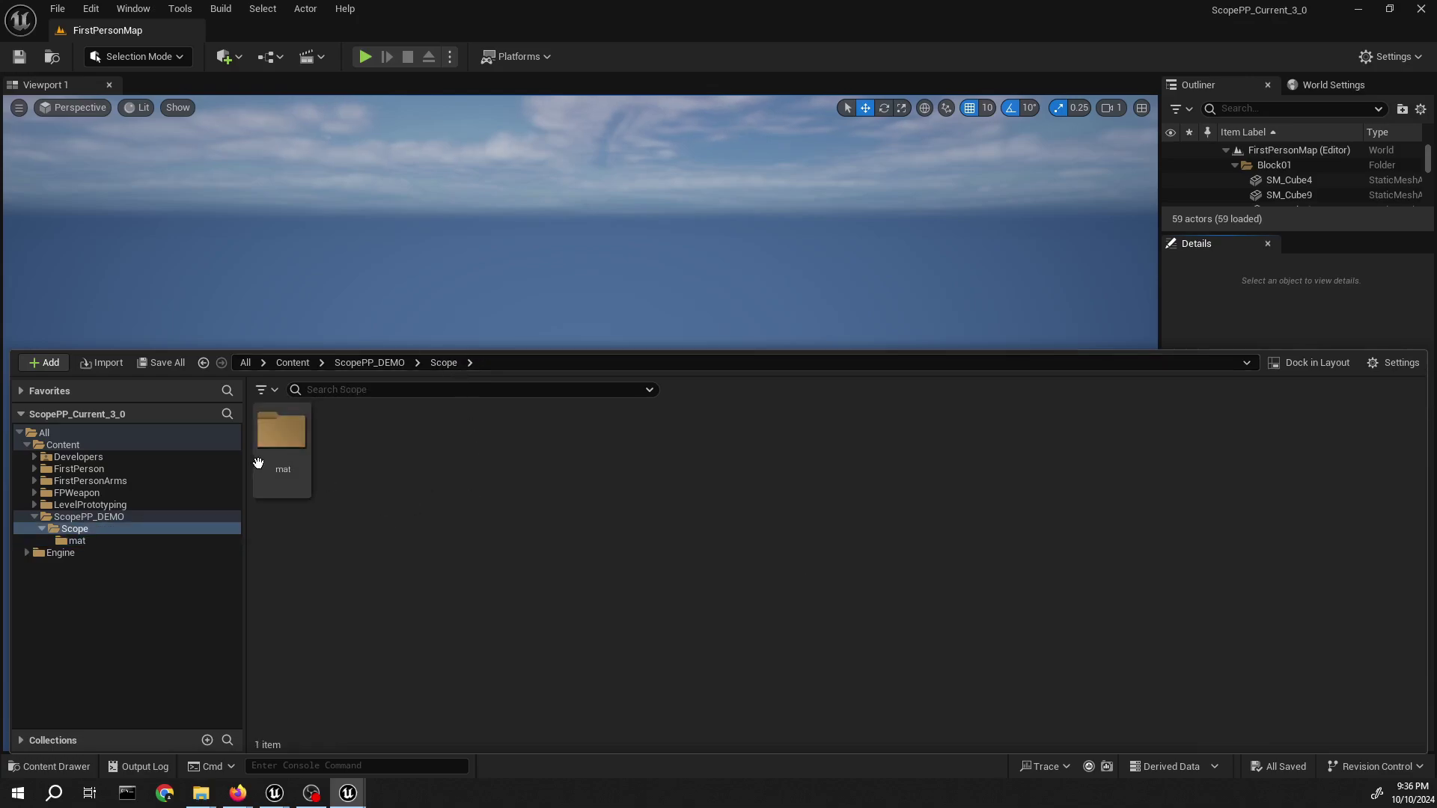
{"action": "right_click", "coordinate": [417, 504]}
{"action": "left_click", "coordinate": [499, 294]}
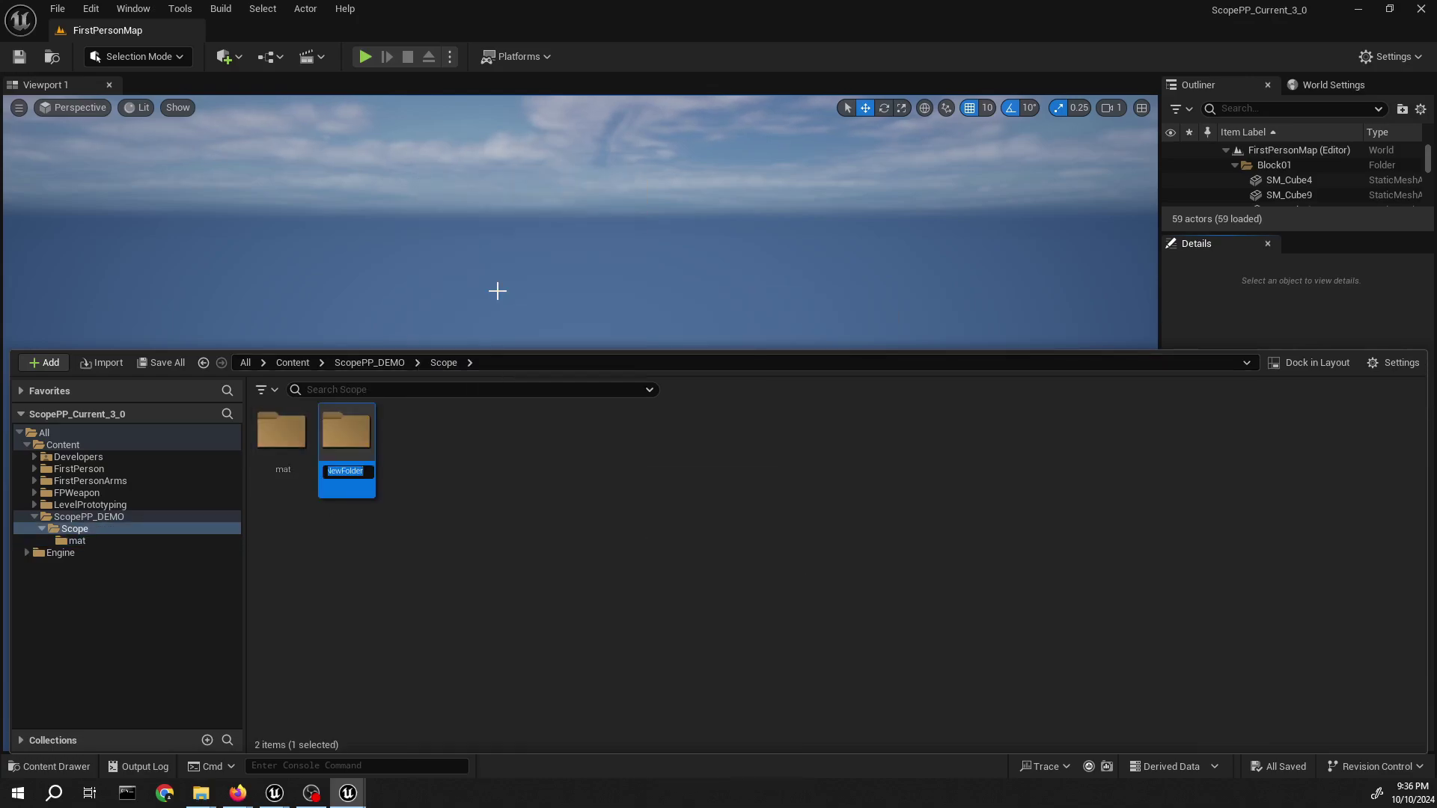
{"action": "type", "text": "mat-a"}
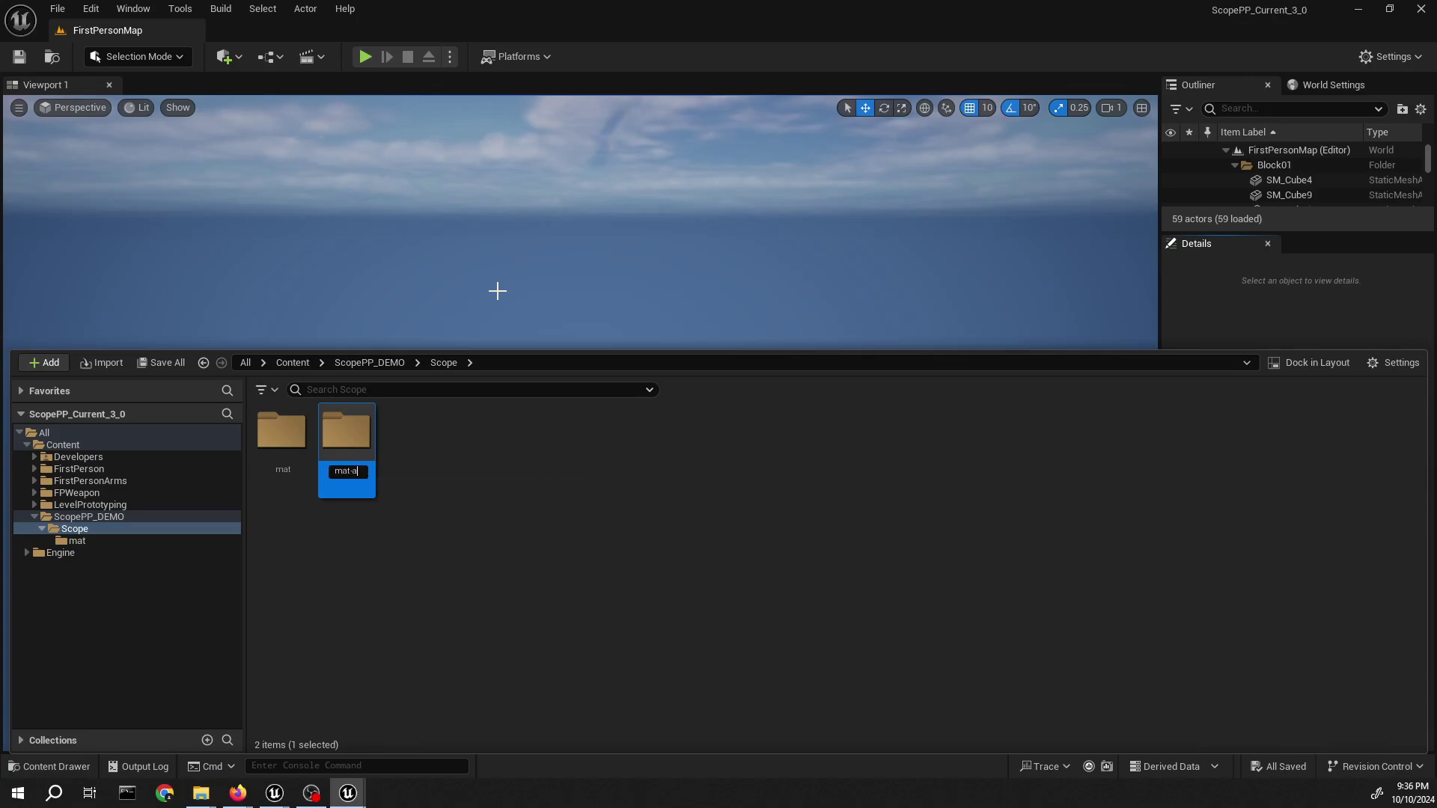
{"action": "type", "text": "imedin"}
{"action": "key", "text": "Return"}
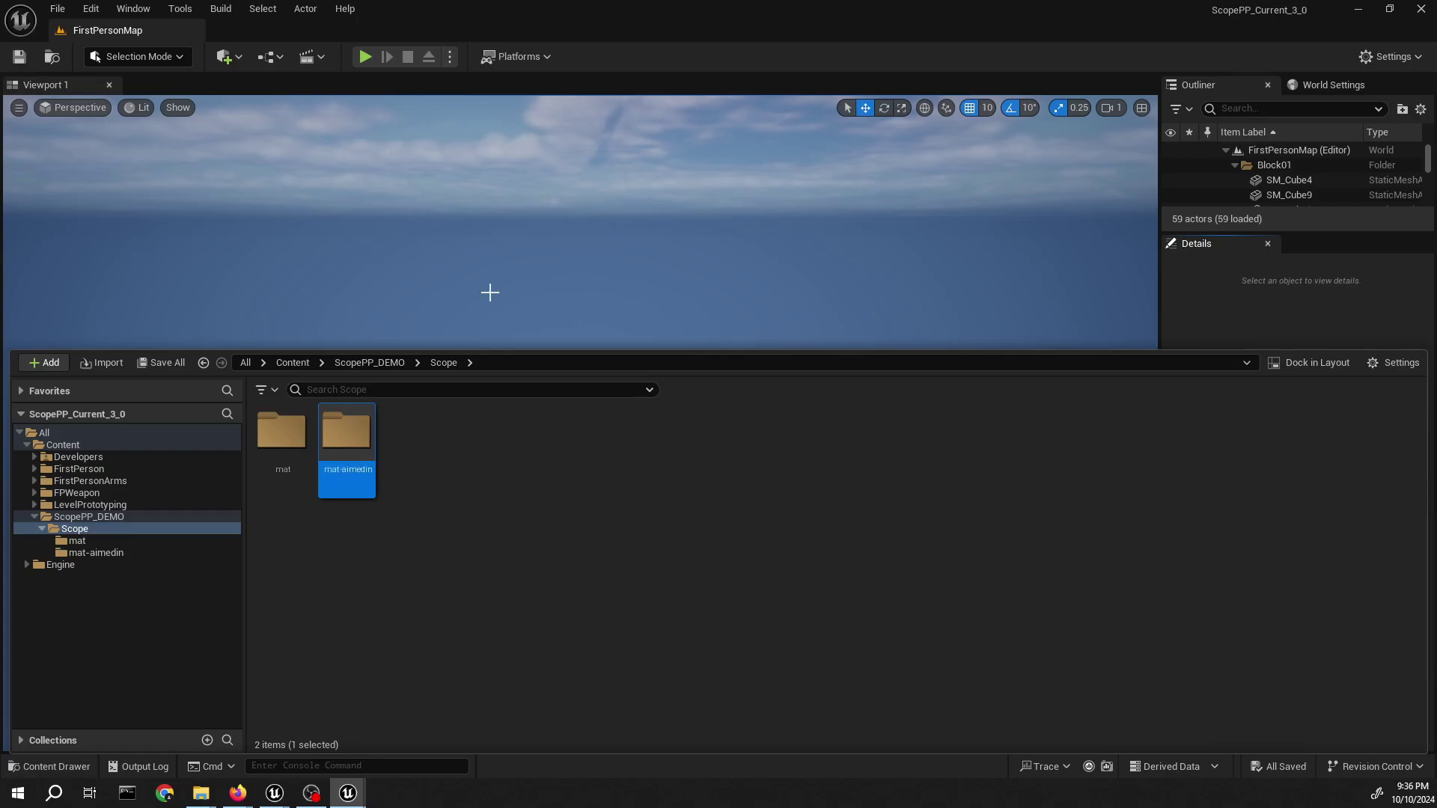
- Show the Scope content folder in the Windows file explorer and snap that window to half of the screen
{"action": "right_click", "coordinate": [490, 292]}
{"action": "left_click", "coordinate": [302, 391]}
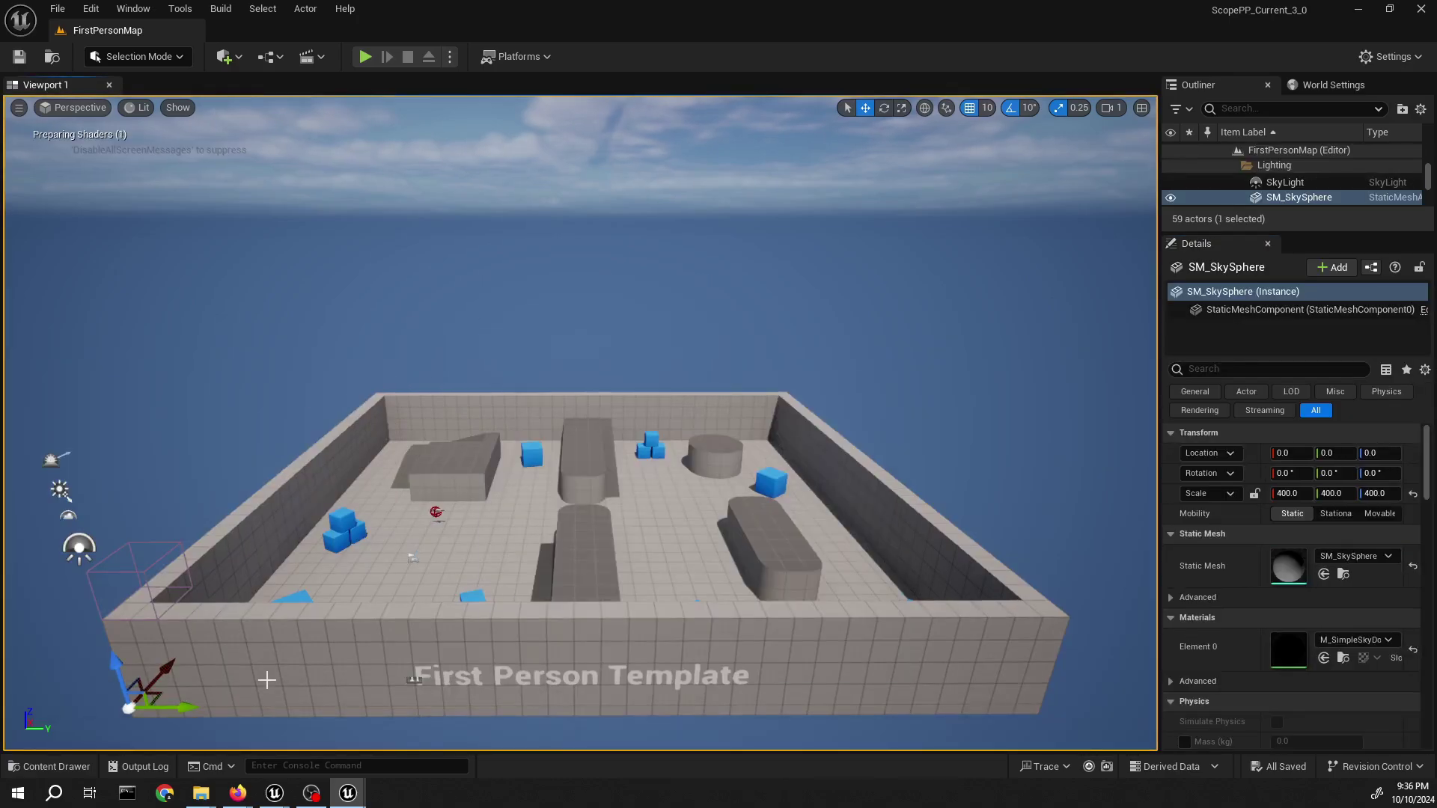
{"action": "left_click", "coordinate": [65, 765]}
{"action": "left_click", "coordinate": [300, 651]}
{"action": "left_click", "coordinate": [370, 362]}
{"action": "left_click", "coordinate": [304, 432]}
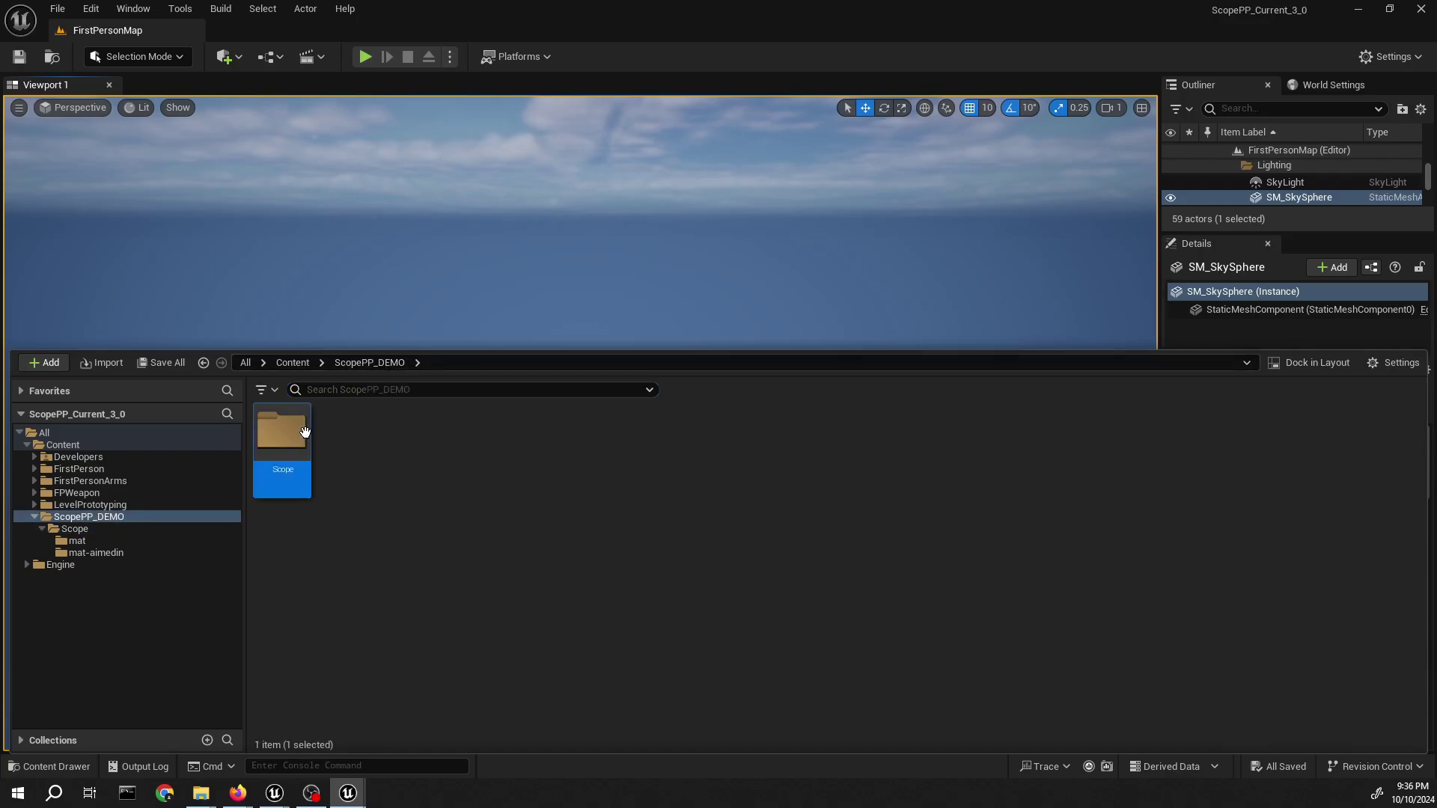
{"action": "right_click", "coordinate": [305, 433]}
{"action": "left_click", "coordinate": [380, 181]}
{"action": "left_click_drag", "start_coordinate": [929, 334], "coordinate": [1, 479]}
{"action": "left_click", "coordinate": [573, 499]}
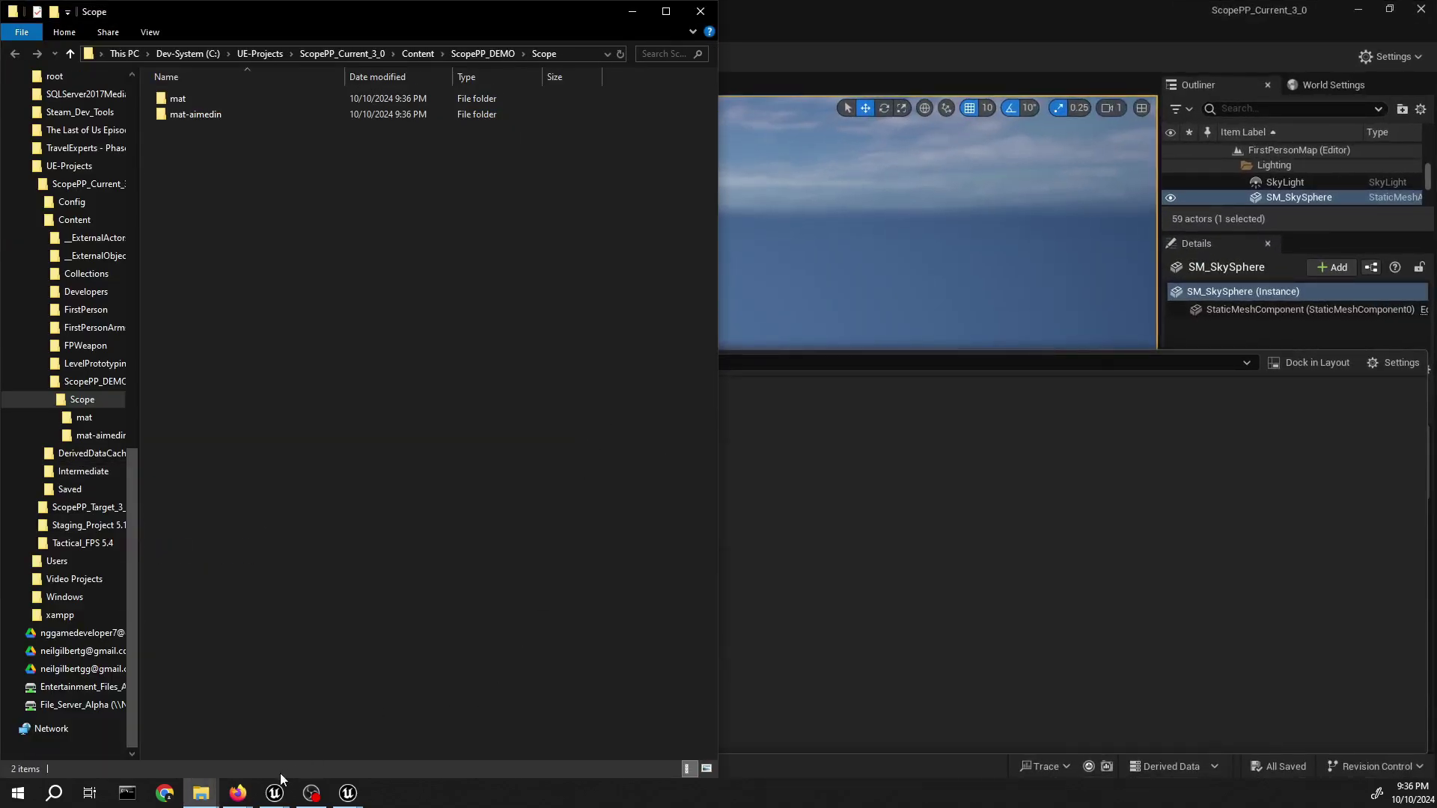
- Copy M_Sight_PostProcess.uasset from the starting folder of Scope_translucency into the project's Scope folder
{"action": "mouse_move", "coordinate": [202, 793]}
{"action": "left_click", "coordinate": [322, 715]}
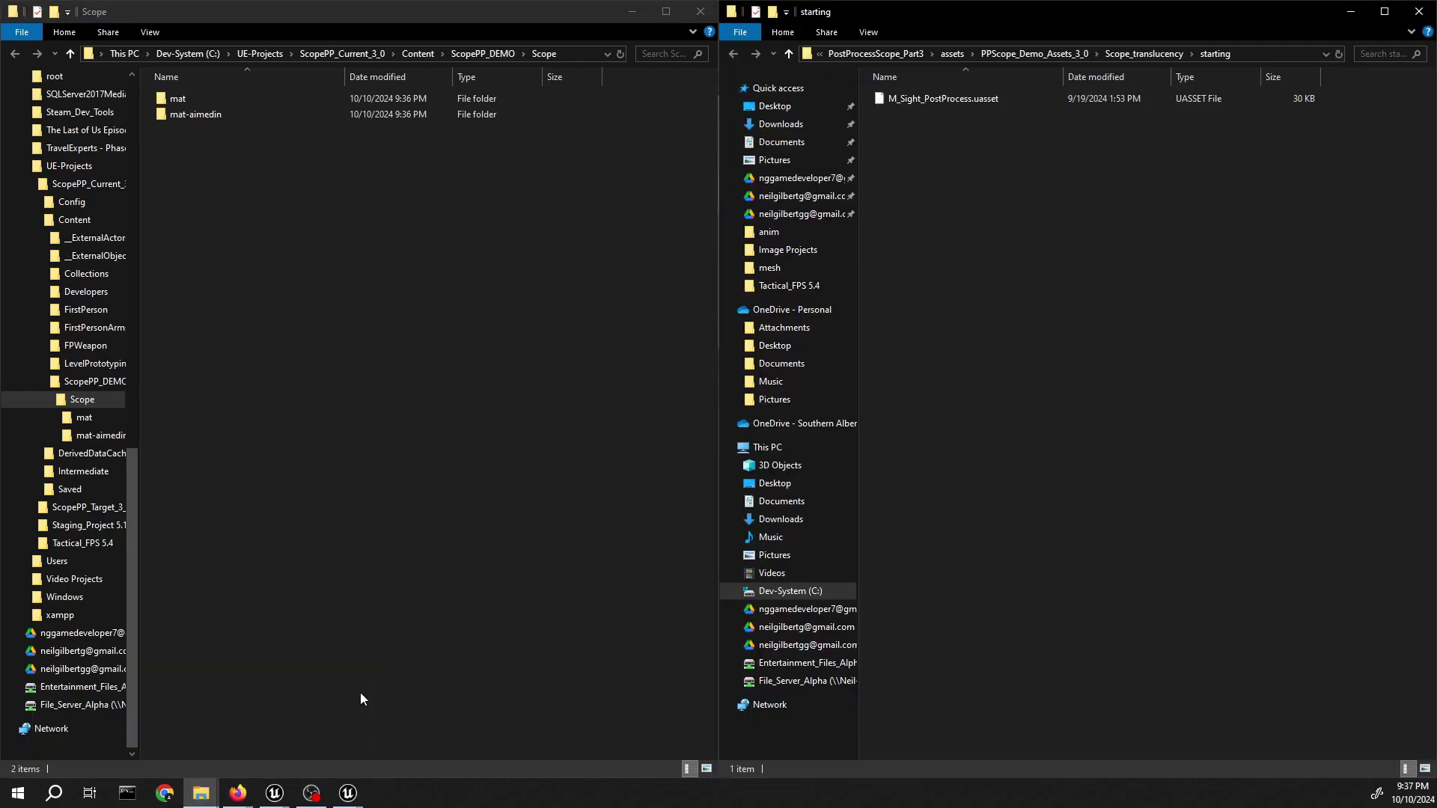
{"action": "left_click_drag", "start_coordinate": [932, 193], "coordinate": [958, 69]}
{"action": "left_click", "coordinate": [401, 366]}
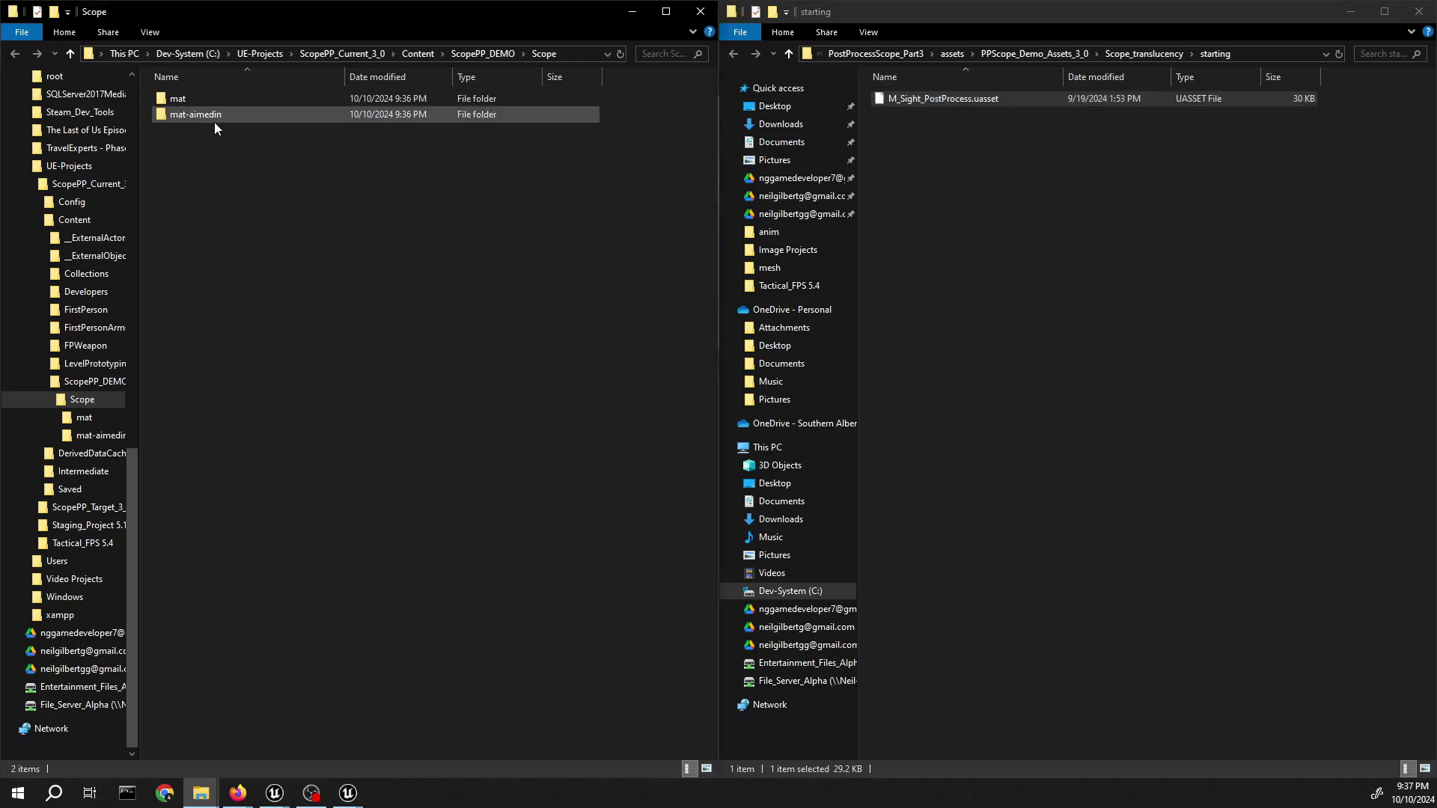
{"action": "left_click_drag", "start_coordinate": [980, 186], "coordinate": [930, 101]}
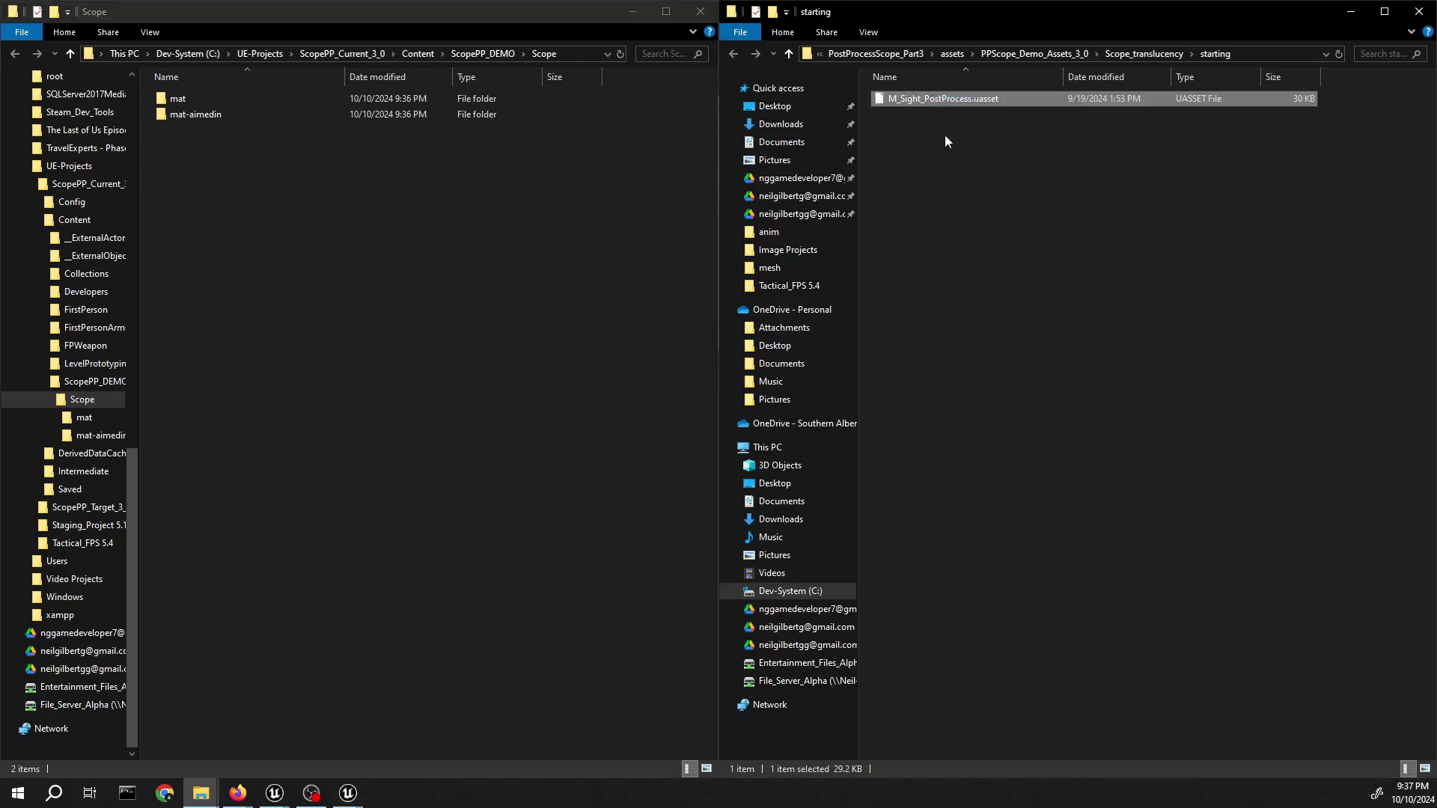
{"action": "left_click", "coordinate": [332, 286]}
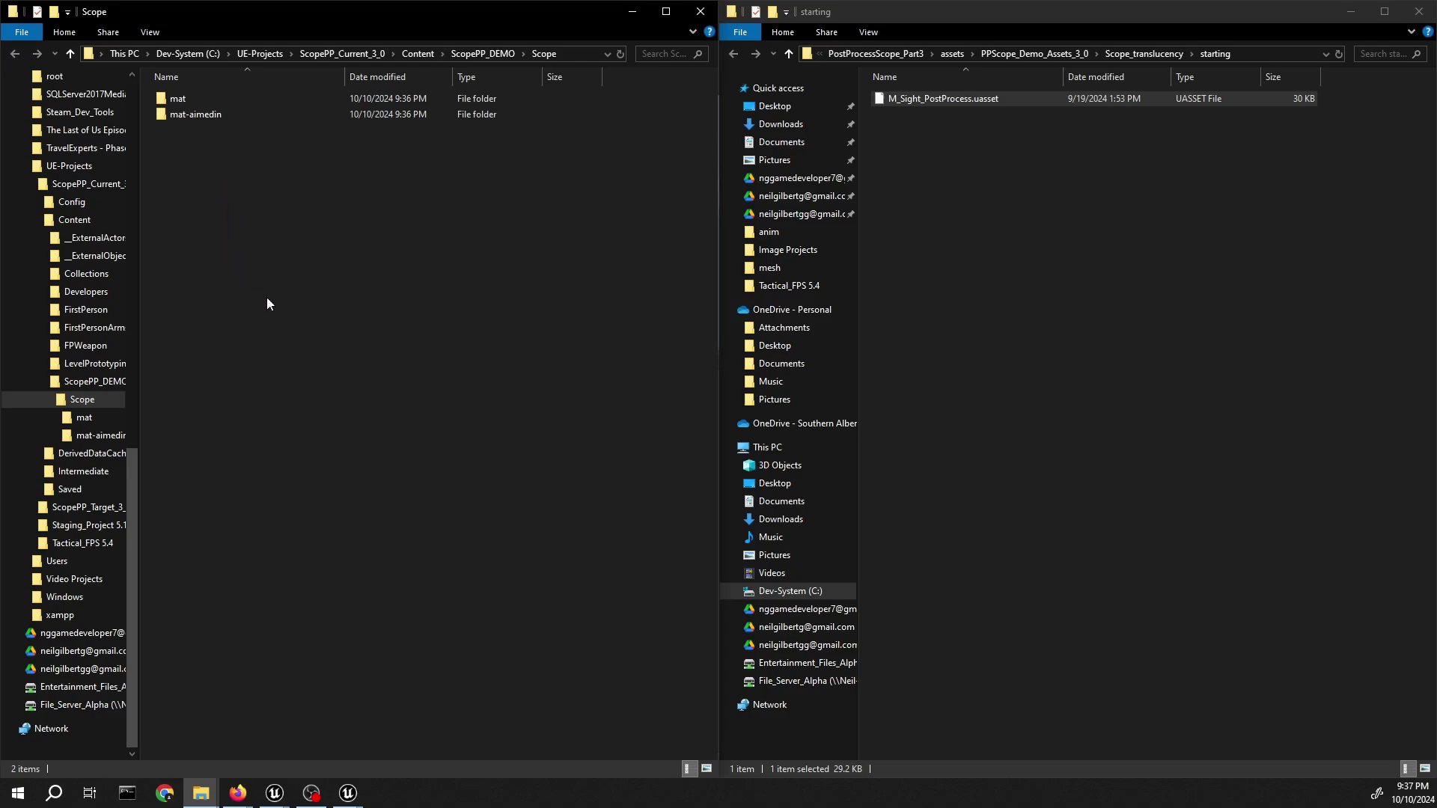
{"action": "key", "text": "ctrl+v"}
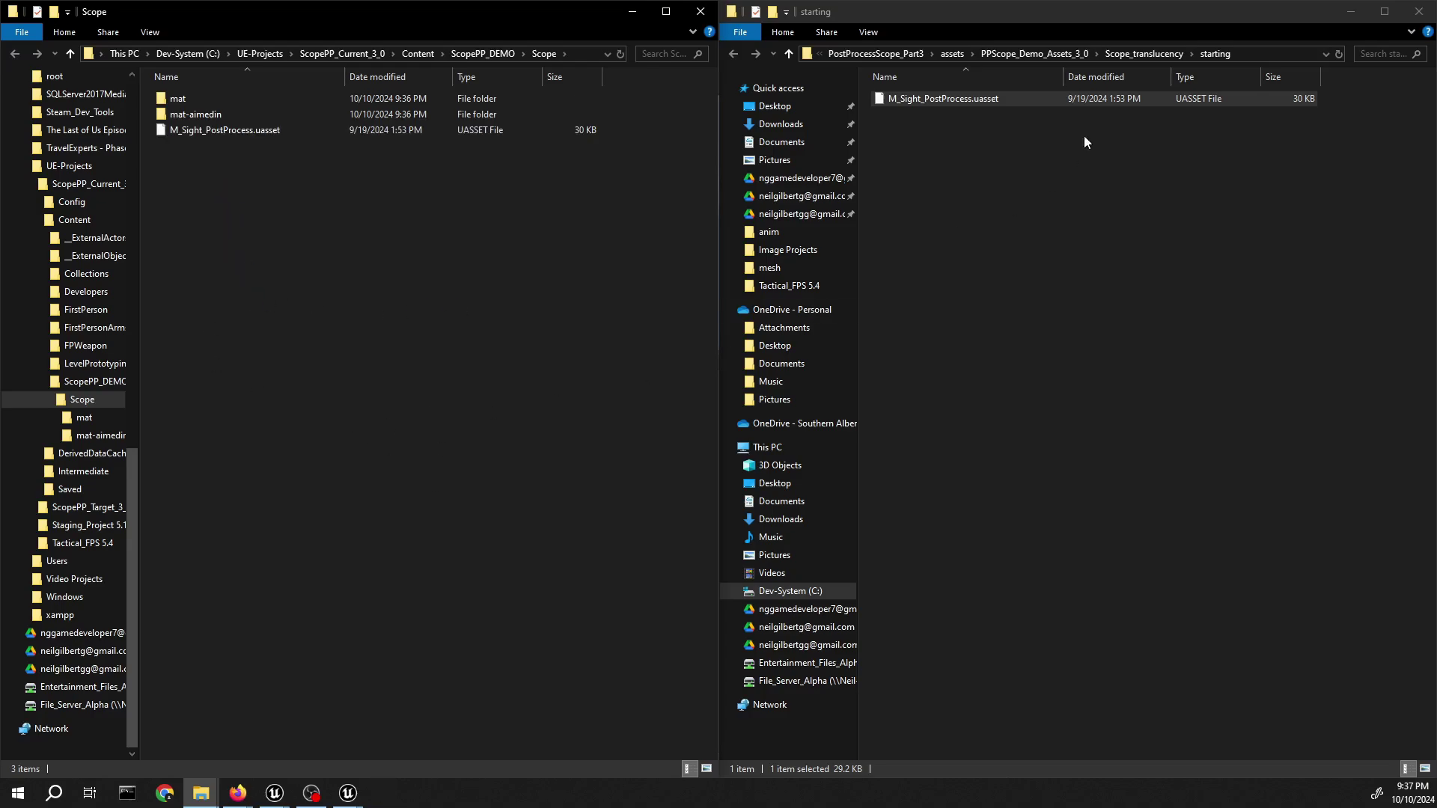
- Browse the PPScope_Demo_Assets_3_0 assets to the fbx folder inside Scope
{"action": "left_click", "coordinate": [1136, 51]}
{"action": "left_click", "coordinate": [1048, 51]}
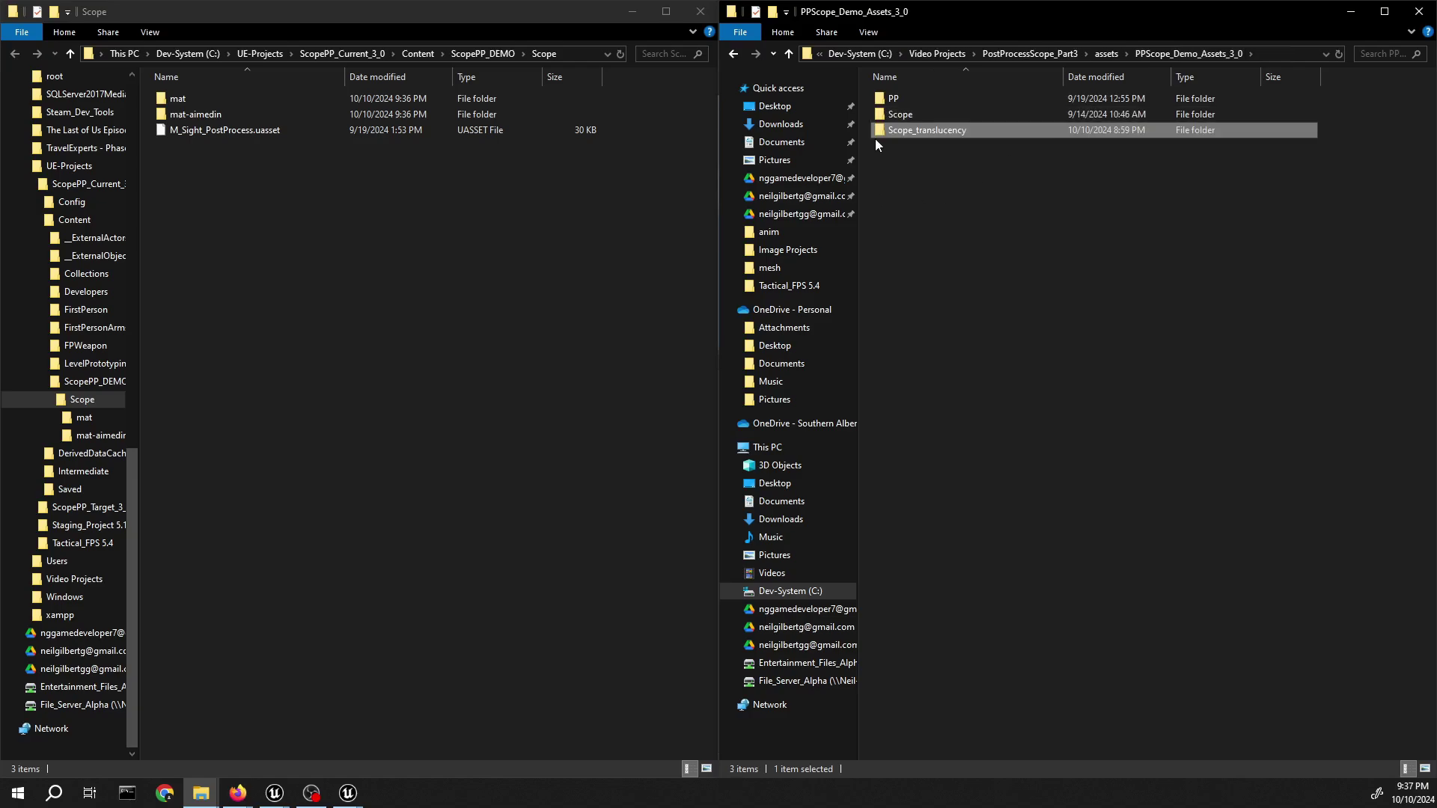
{"action": "double_click", "coordinate": [911, 116]}
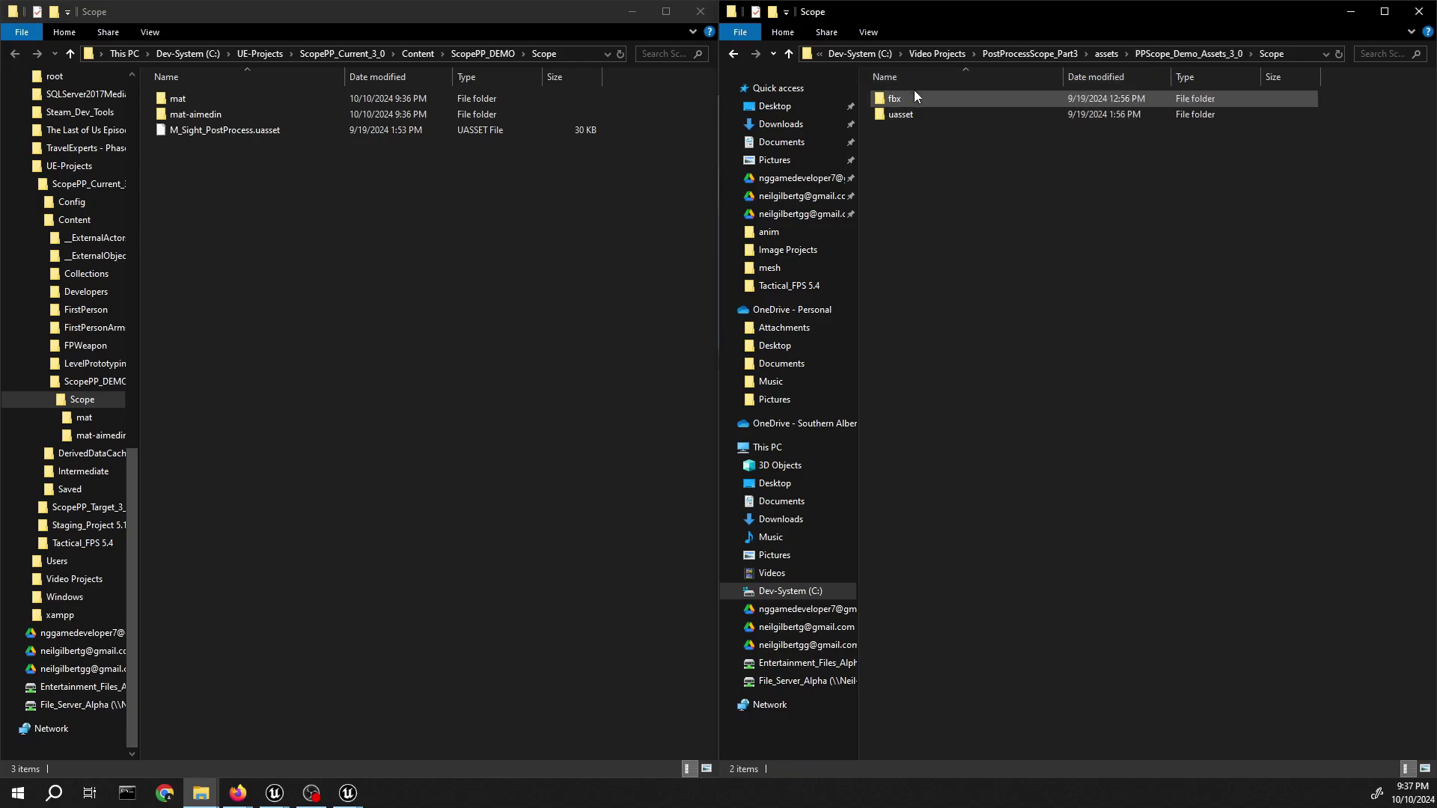
{"action": "double_click", "coordinate": [909, 99]}
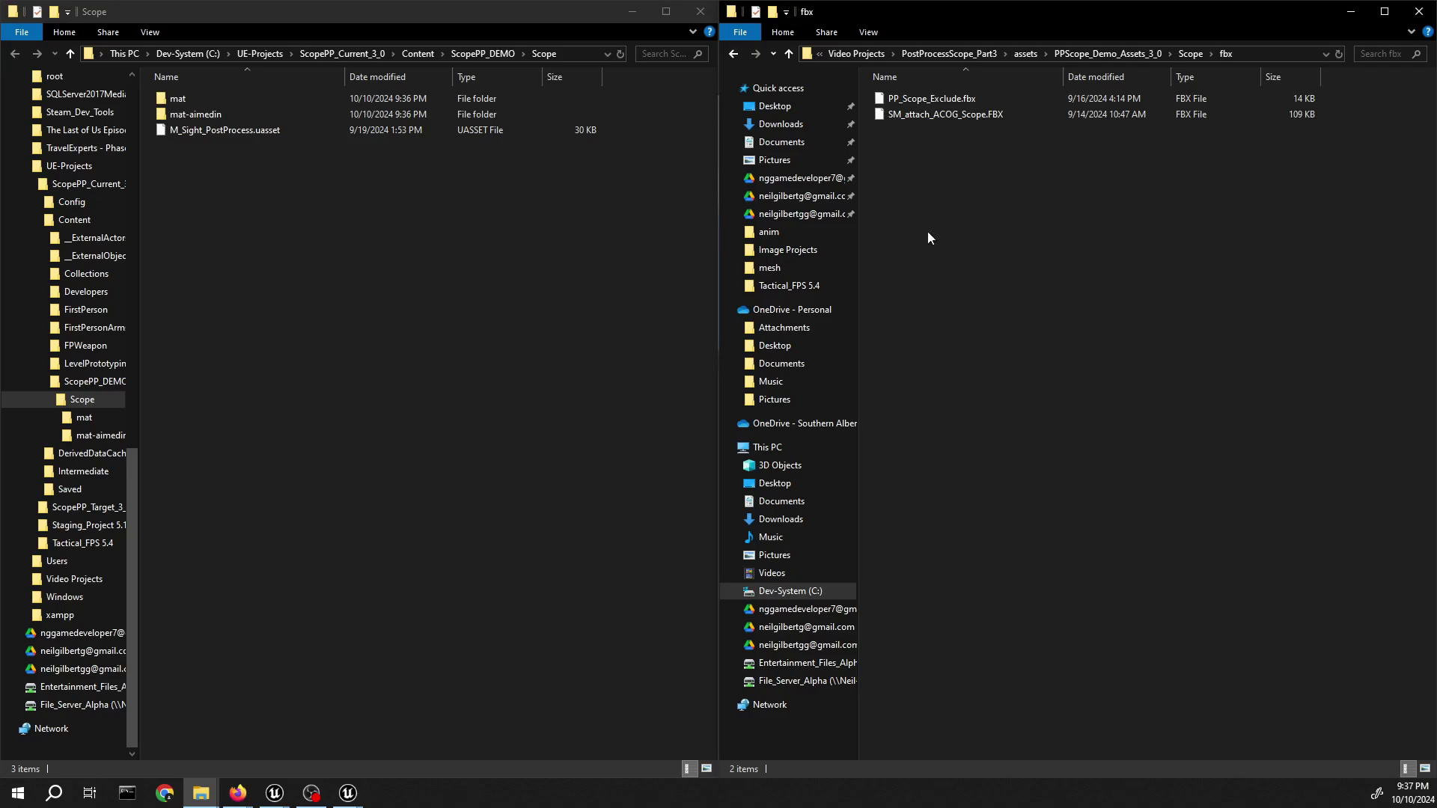
- Clear the project's file explorer window away and open the Scope content folder in the Unreal Editor
{"action": "left_click", "coordinate": [635, 16]}
{"action": "left_click", "coordinate": [404, 587]}
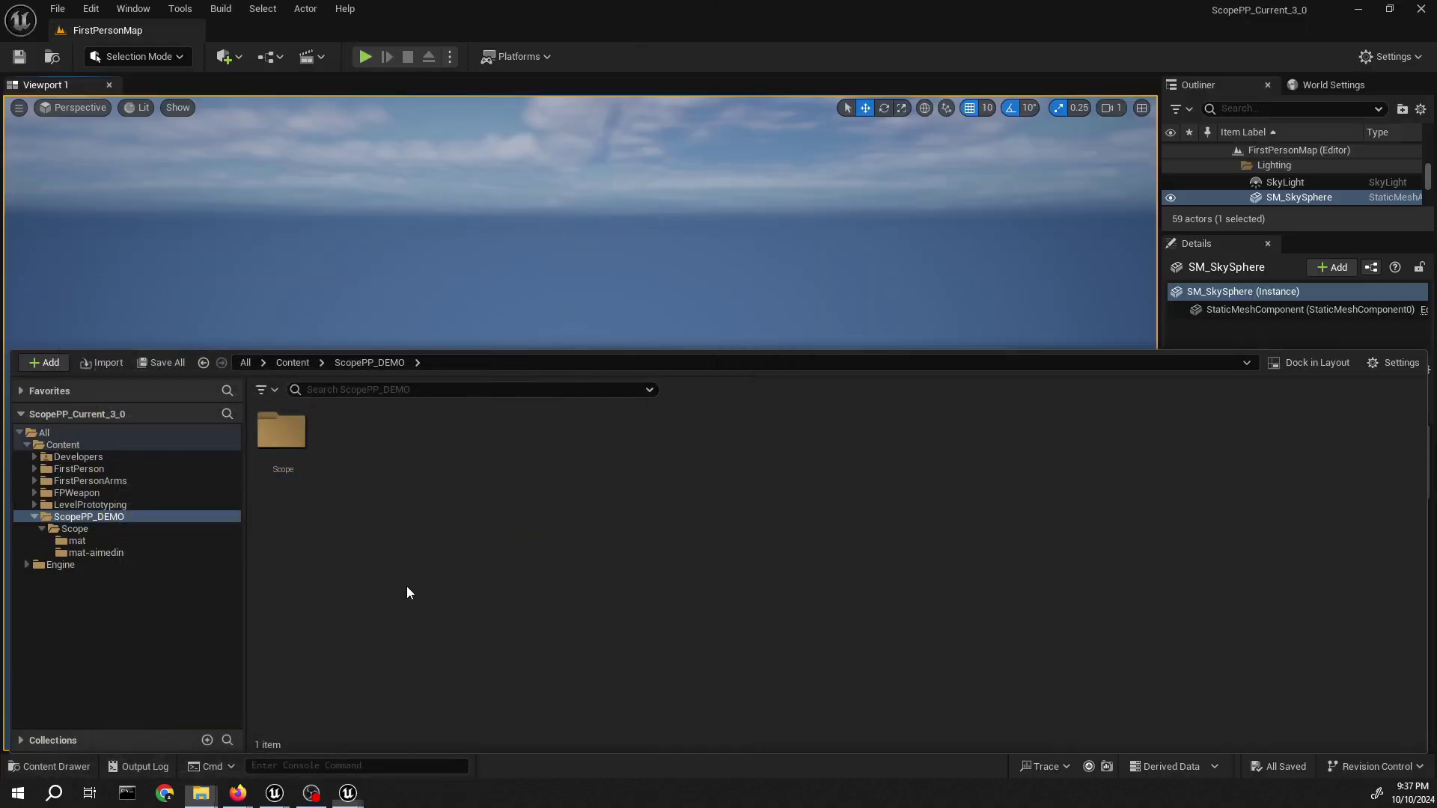
{"action": "double_click", "coordinate": [280, 449]}
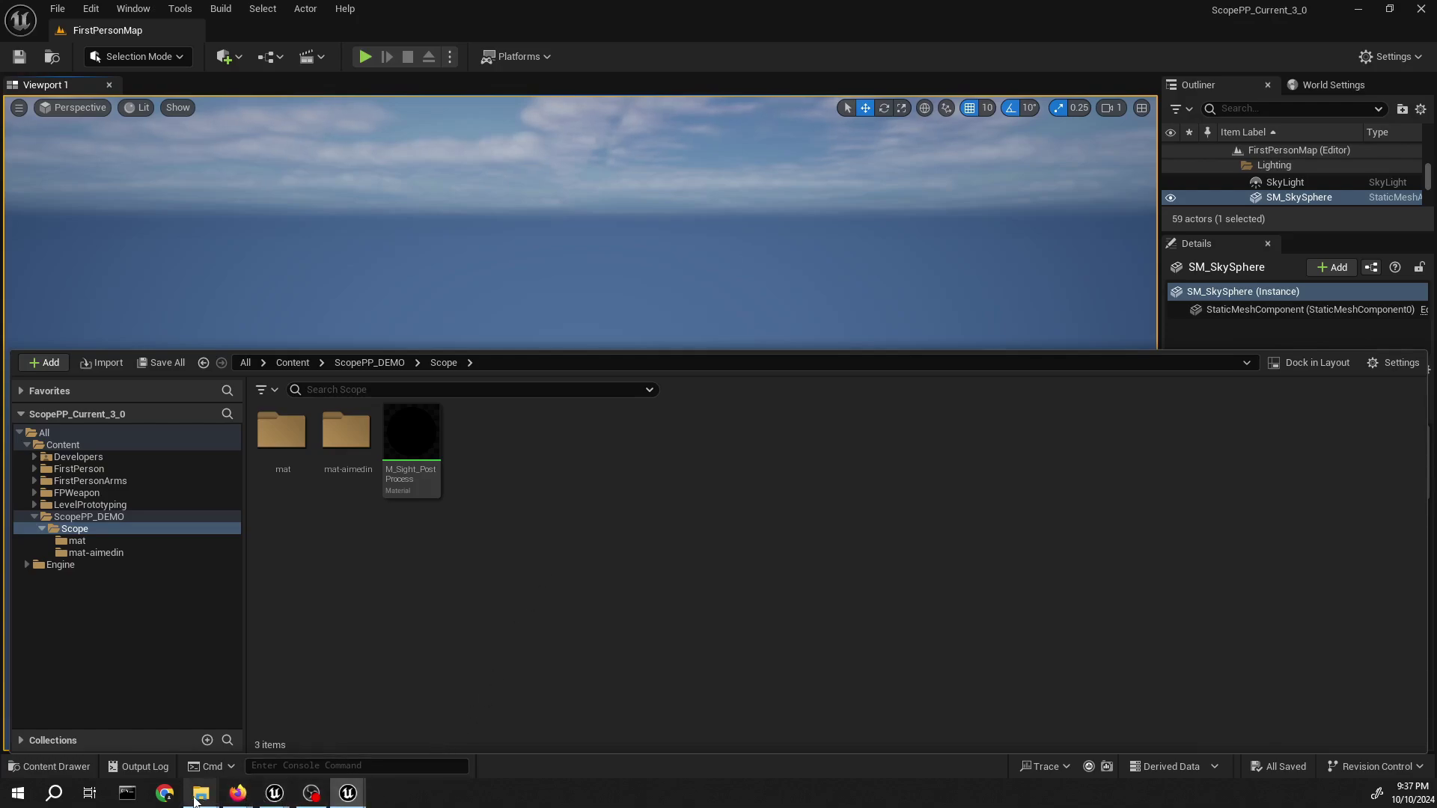
- Import PP_Scope_Exclude.fbx and SM_attach_ACOG_Scope.FBX into the Scope folder as static meshes with the default import options for all files
{"action": "mouse_move", "coordinate": [209, 775]}
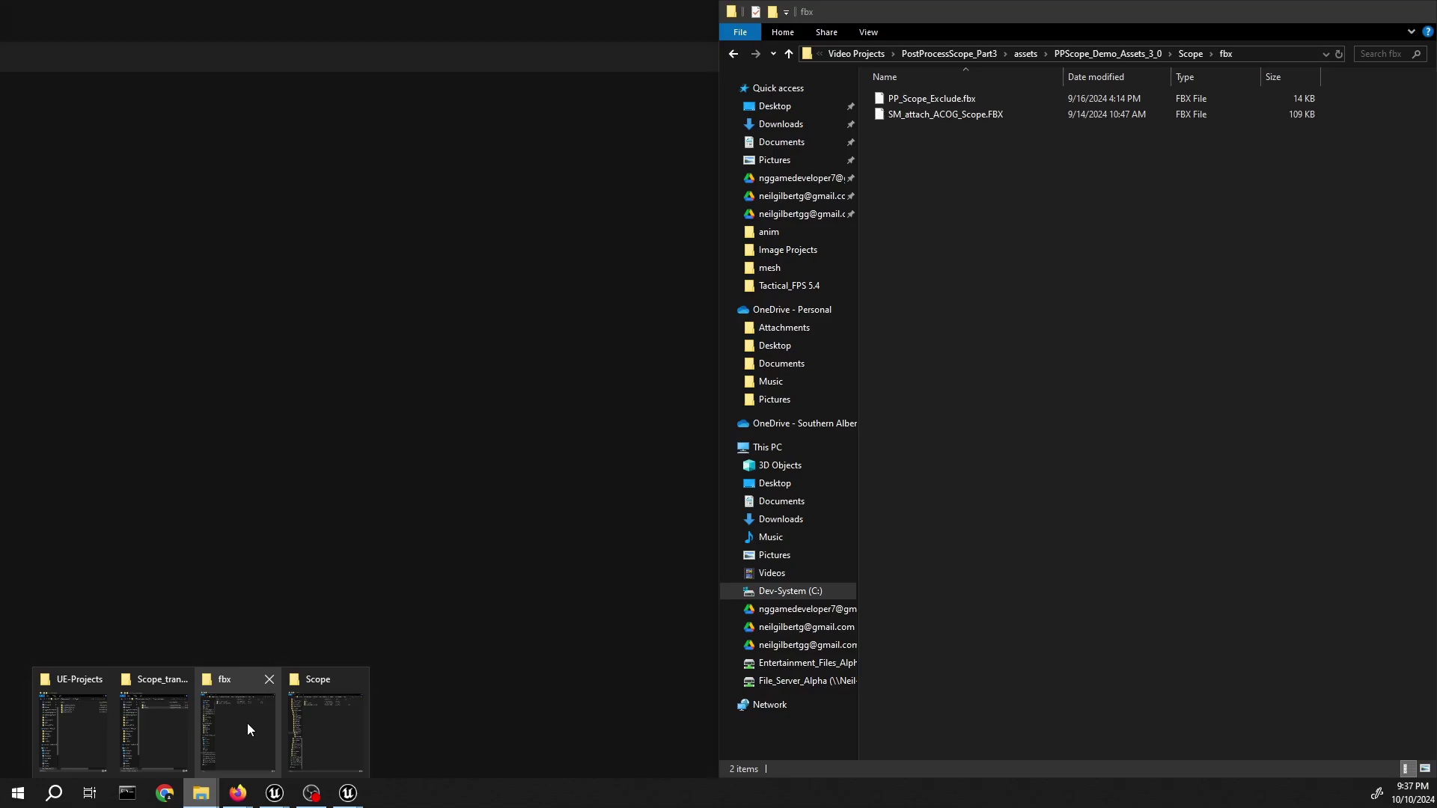
{"action": "left_click", "coordinate": [247, 722]}
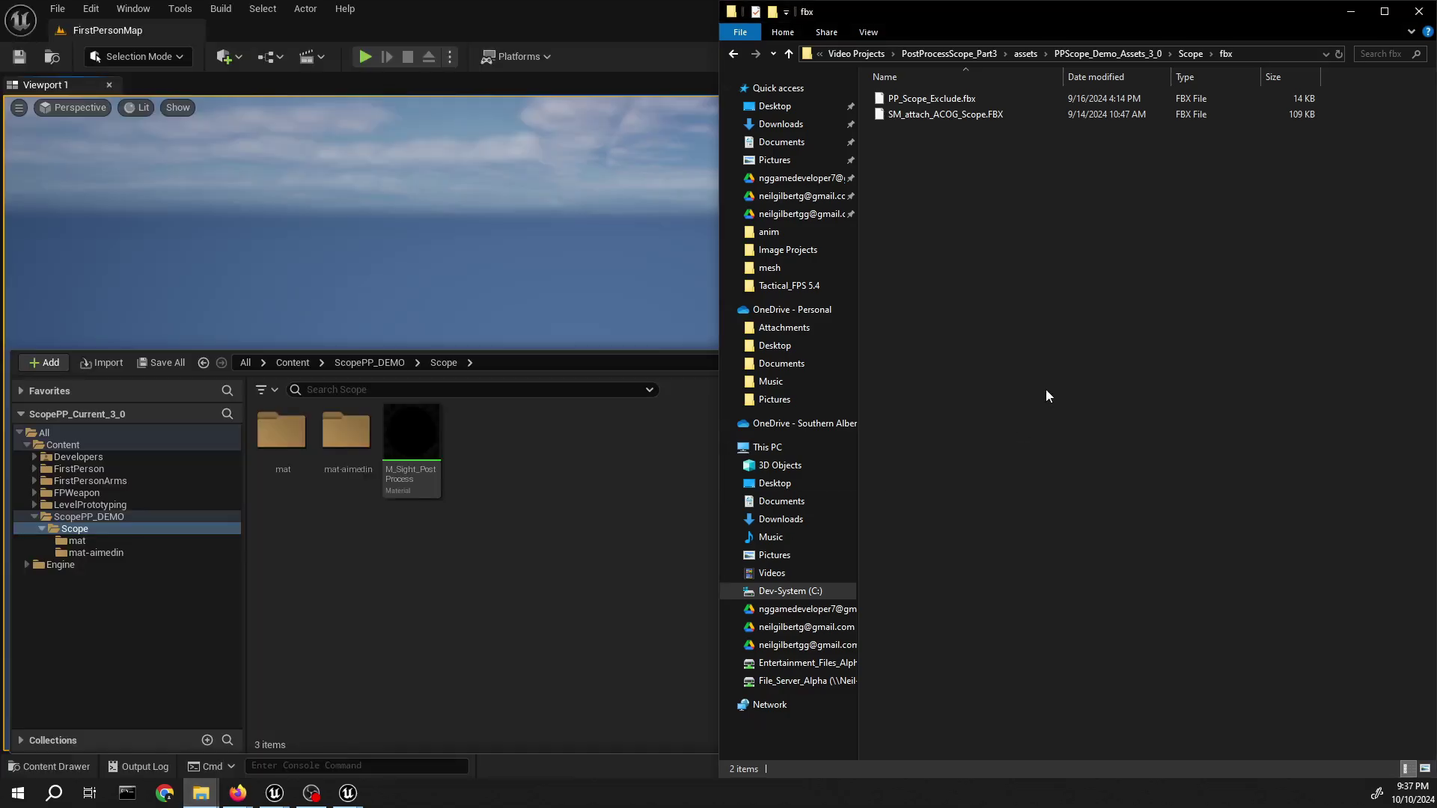
{"action": "left_click_drag", "start_coordinate": [1033, 370], "coordinate": [540, 560]}
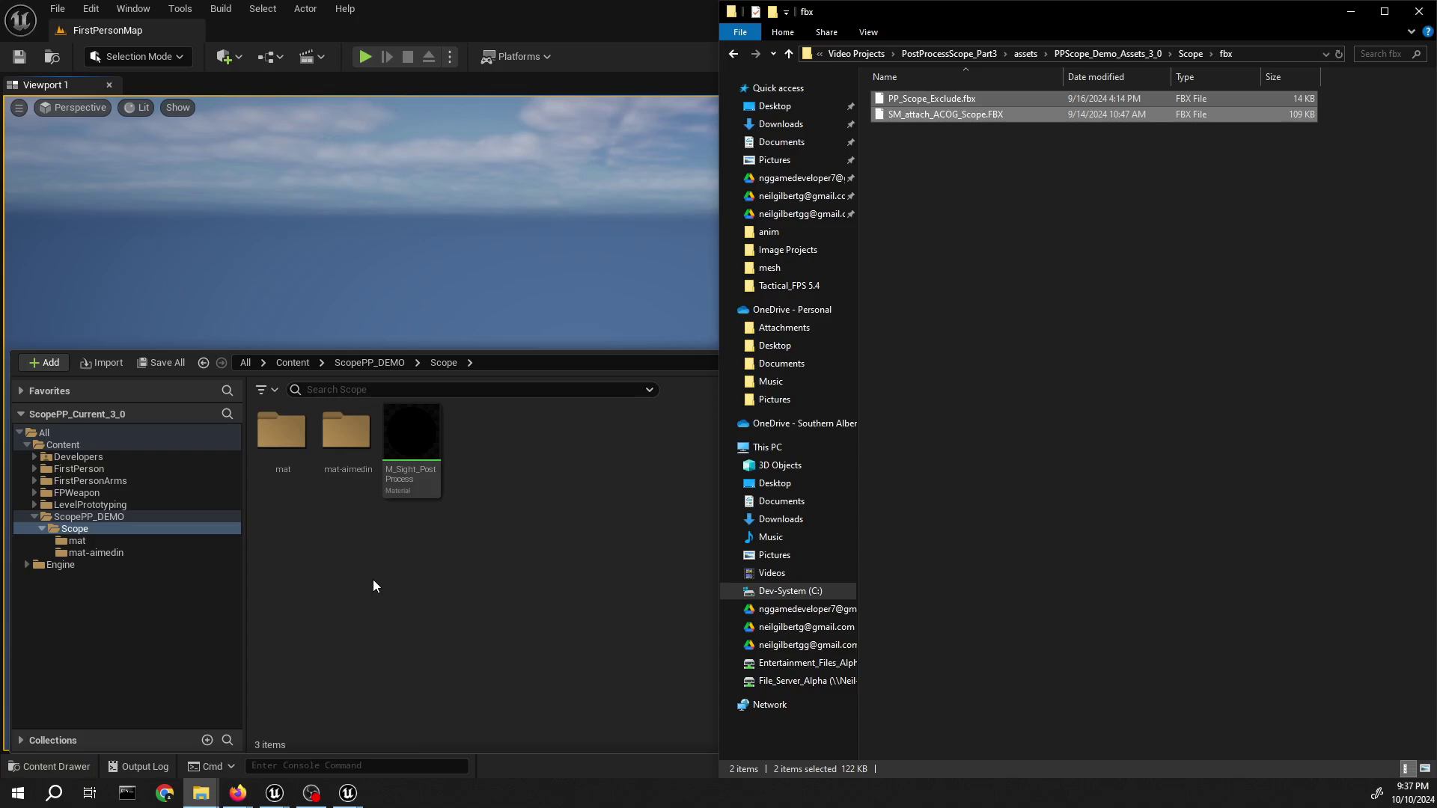
{"action": "left_click", "coordinate": [609, 120]}
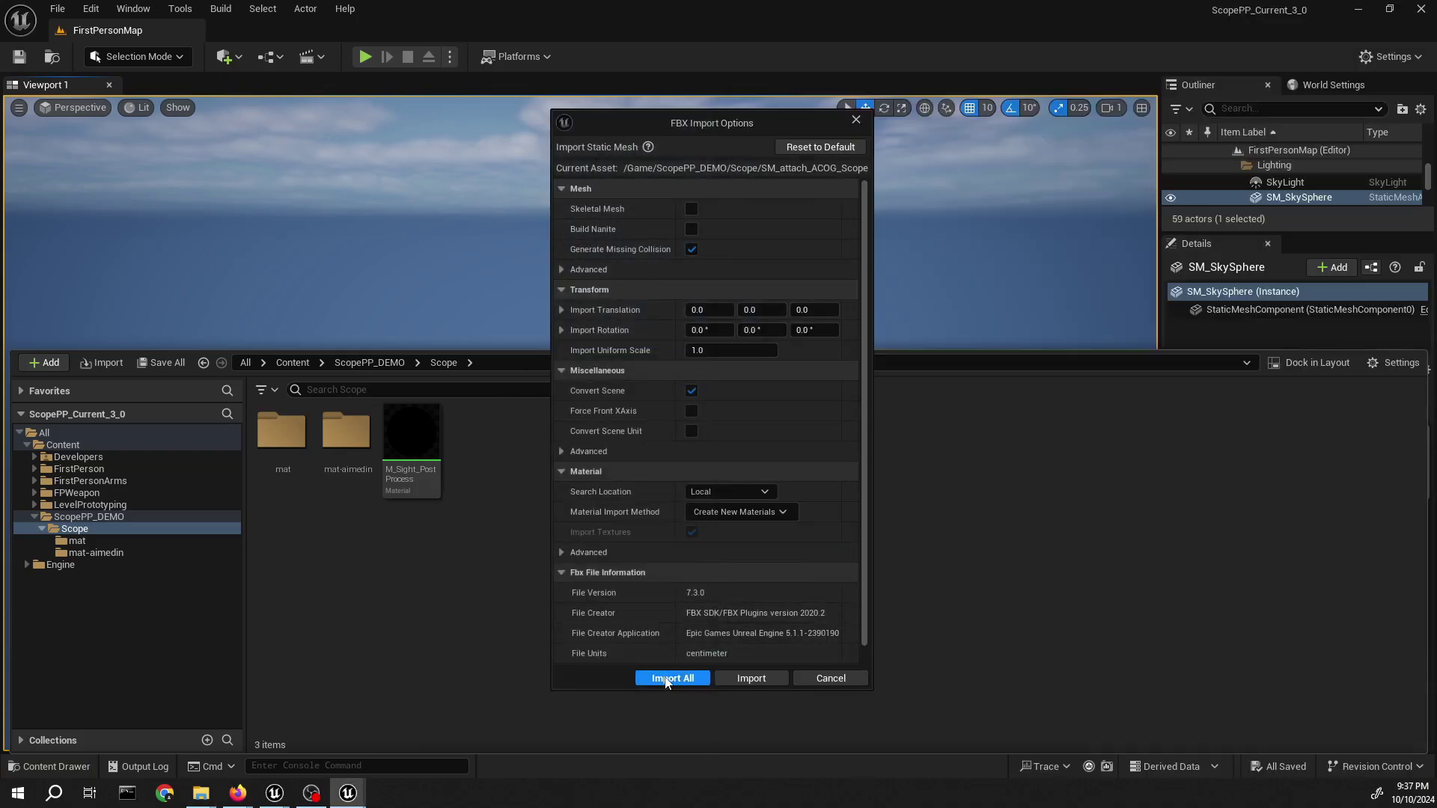
{"action": "left_click", "coordinate": [673, 677]}
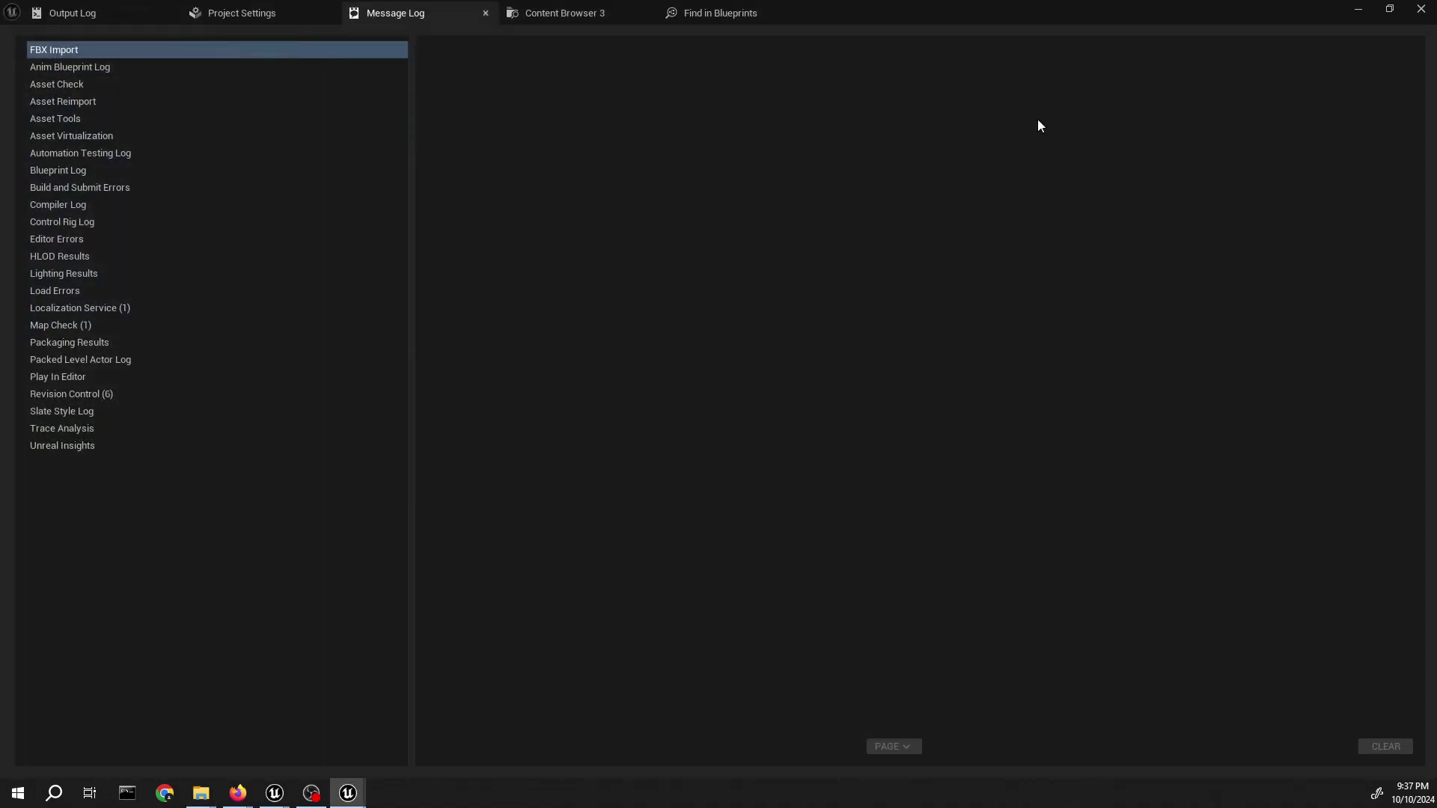
{"action": "left_click", "coordinate": [1364, 16]}
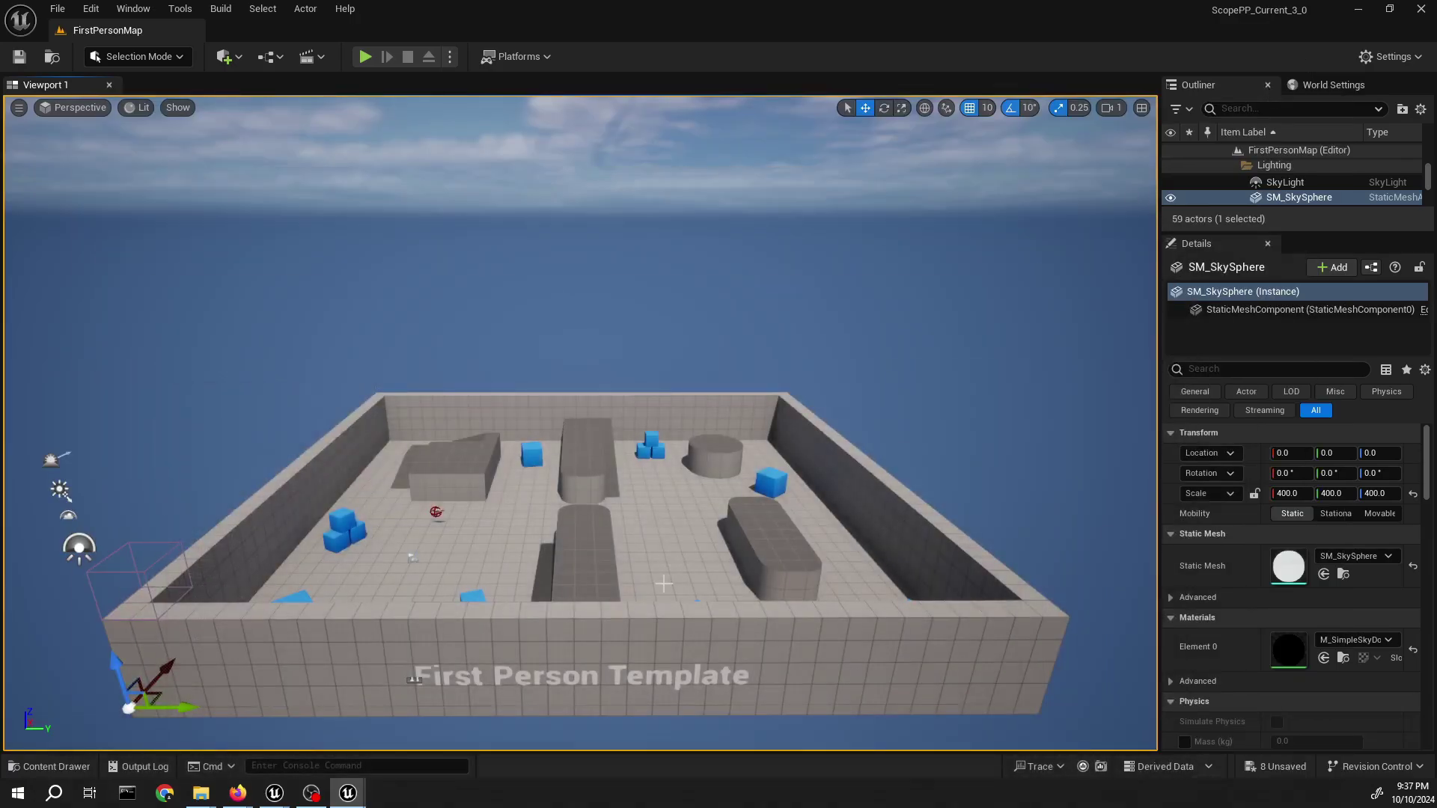
- Select all materials and static meshes in the Scope folder and save them
{"action": "left_click", "coordinate": [42, 766]}
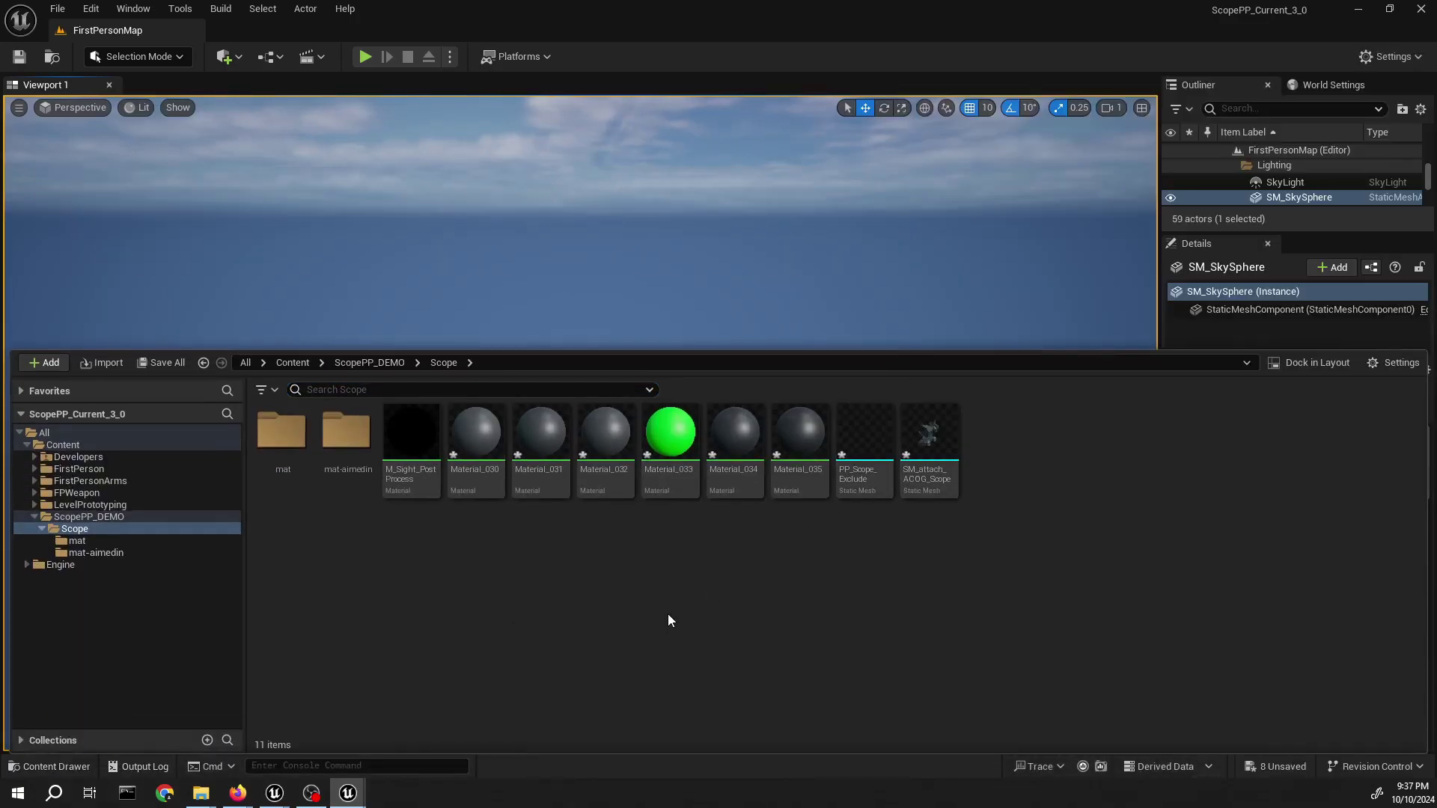
{"action": "left_click", "coordinate": [479, 440]}
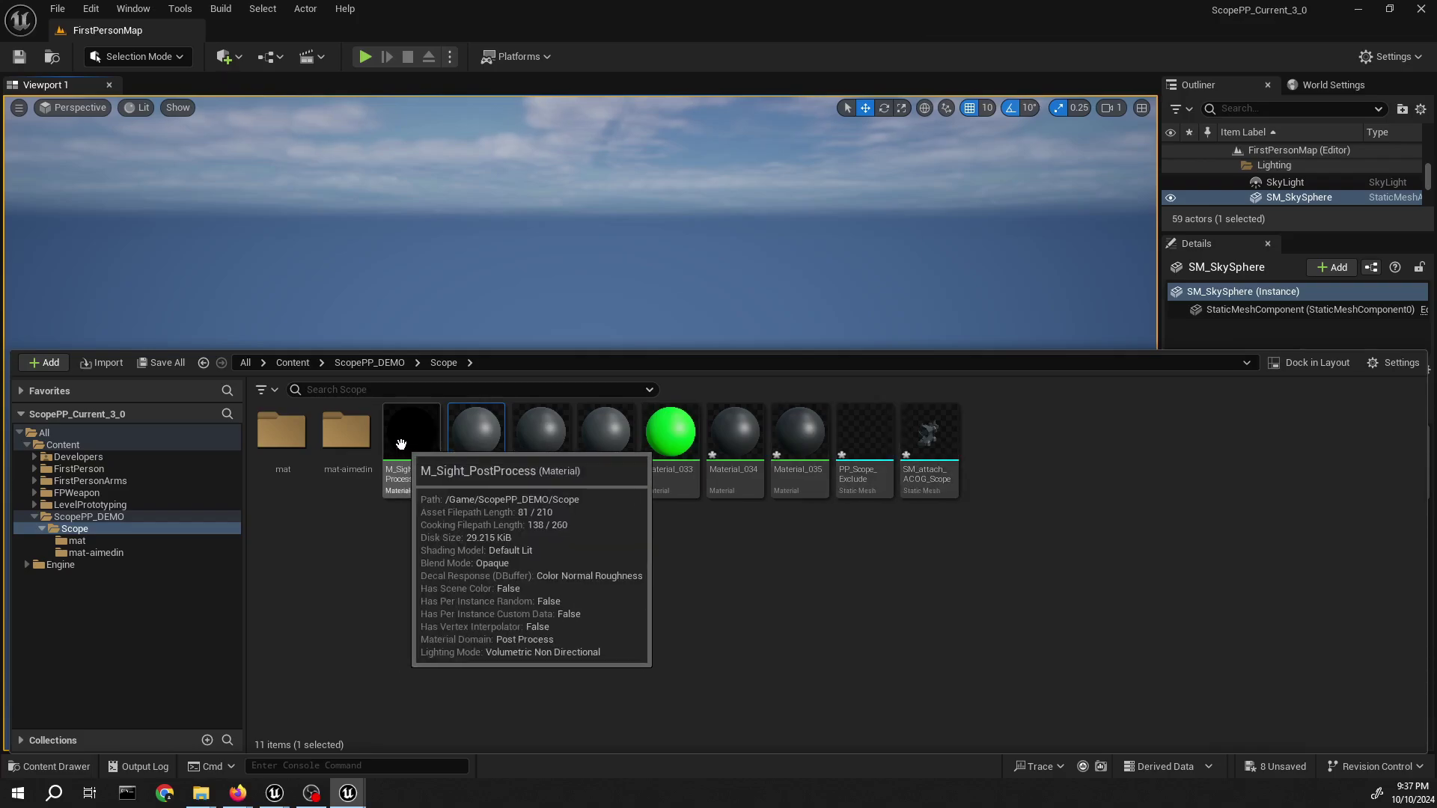
{"action": "left_click", "coordinate": [411, 433]}
{"action": "left_click", "coordinate": [955, 470], "text": "shift"}
{"action": "key", "text": "ctrl+s"}
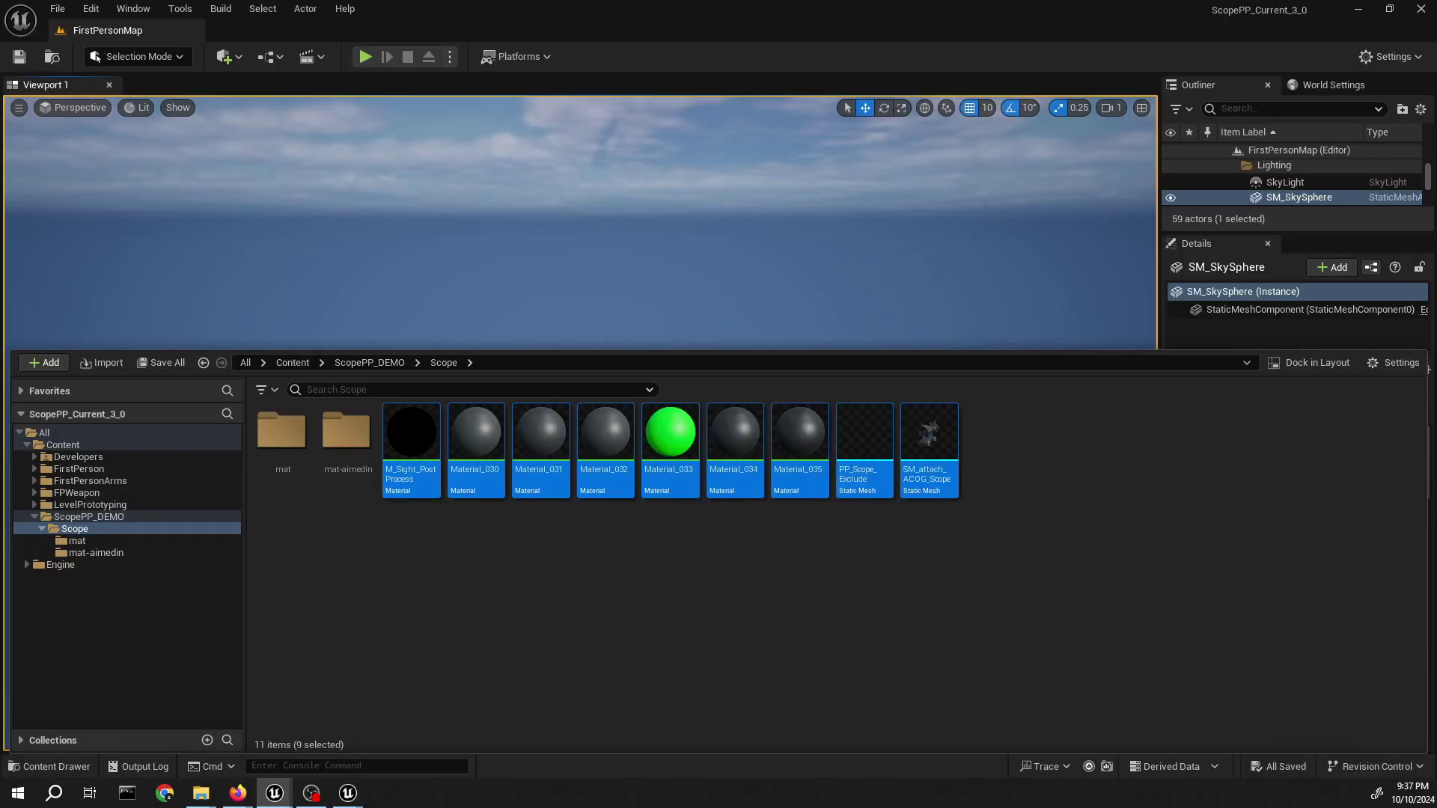
- Open the PP_Scope_Exclude static mesh, inspect it from several angles and close it again
{"action": "left_click", "coordinate": [874, 455]}
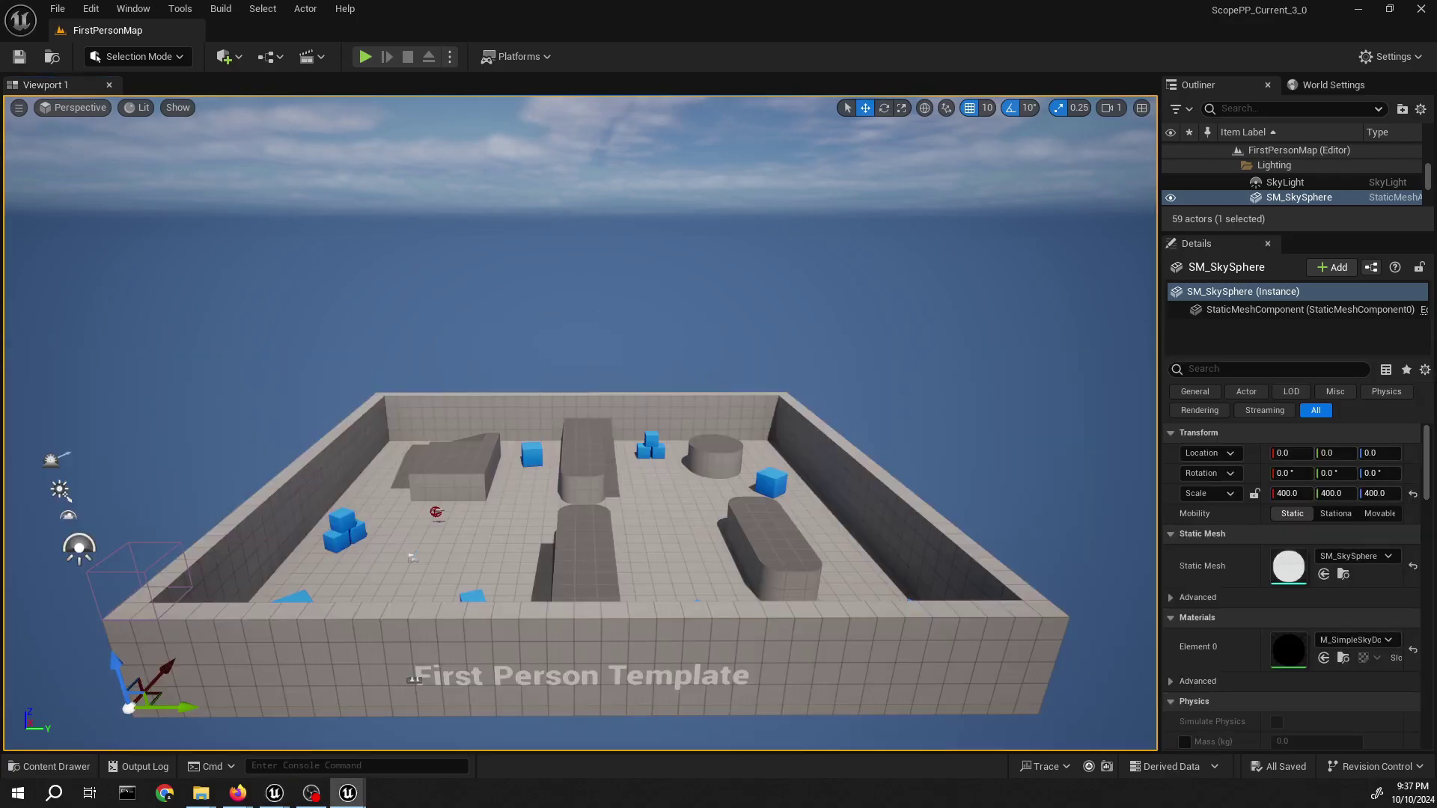
{"action": "double_click", "coordinate": [782, 283]}
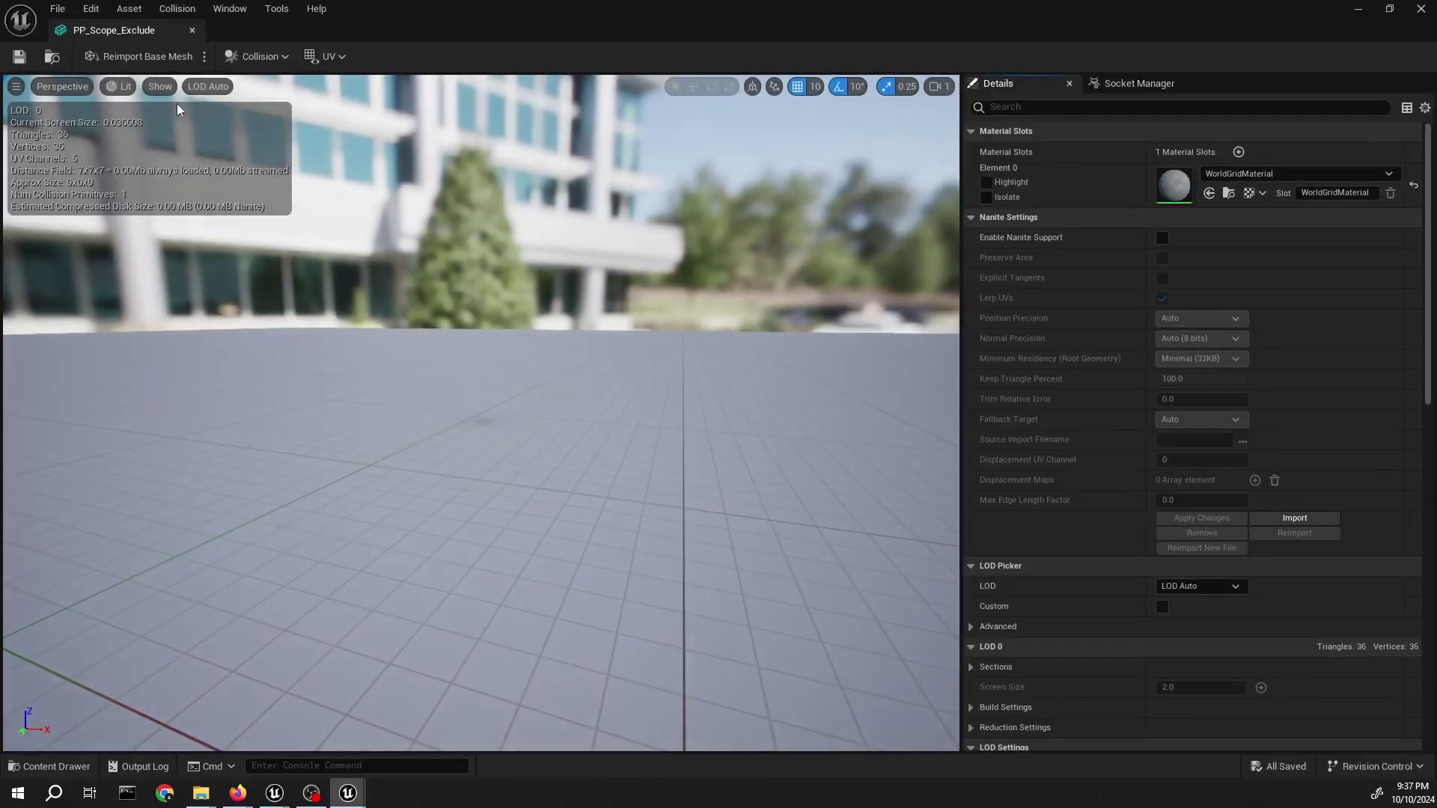
{"action": "left_click", "coordinate": [159, 86]}
{"action": "left_click", "coordinate": [193, 166]}
{"action": "key", "text": "d"}
{"action": "right_click_drag", "start_coordinate": [612, 309], "coordinate": [122, 294]}
{"action": "scroll", "coordinate": [611, 309], "scroll_direction": "down", "scroll_amount": 3}
{"action": "key", "text": "d"}
{"action": "key", "text": "w"}
{"action": "scroll", "coordinate": [481, 412], "scroll_direction": "down", "scroll_amount": 2}
{"action": "key", "text": "s"}
{"action": "right_click_drag", "start_coordinate": [615, 344], "coordinate": [615, 344]}
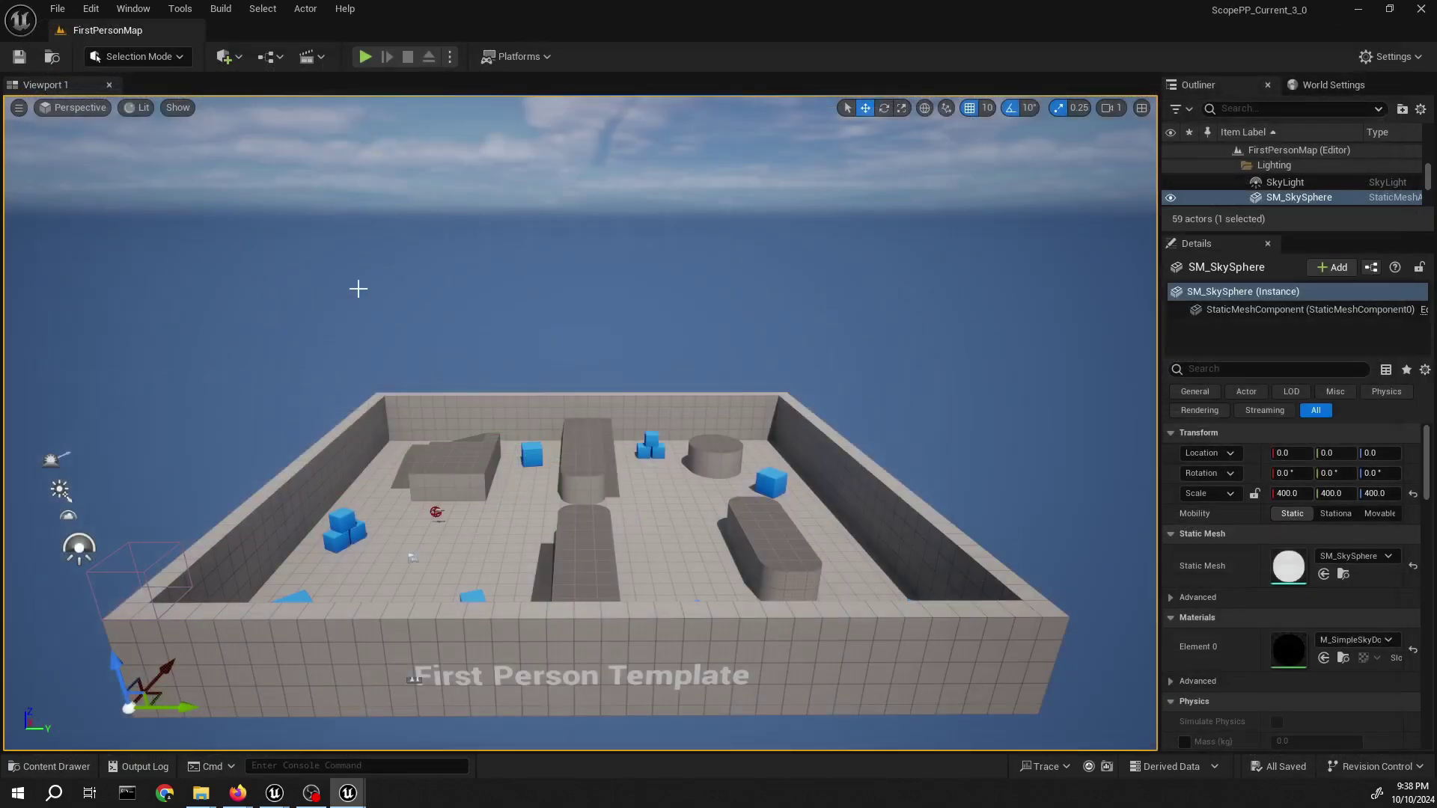
{"action": "left_click", "coordinate": [193, 30]}
- Open the SM_attach_ACOG_Scope static mesh and add a socket named pp_exclude to it
{"action": "left_click", "coordinate": [49, 766]}
{"action": "double_click", "coordinate": [942, 456]}
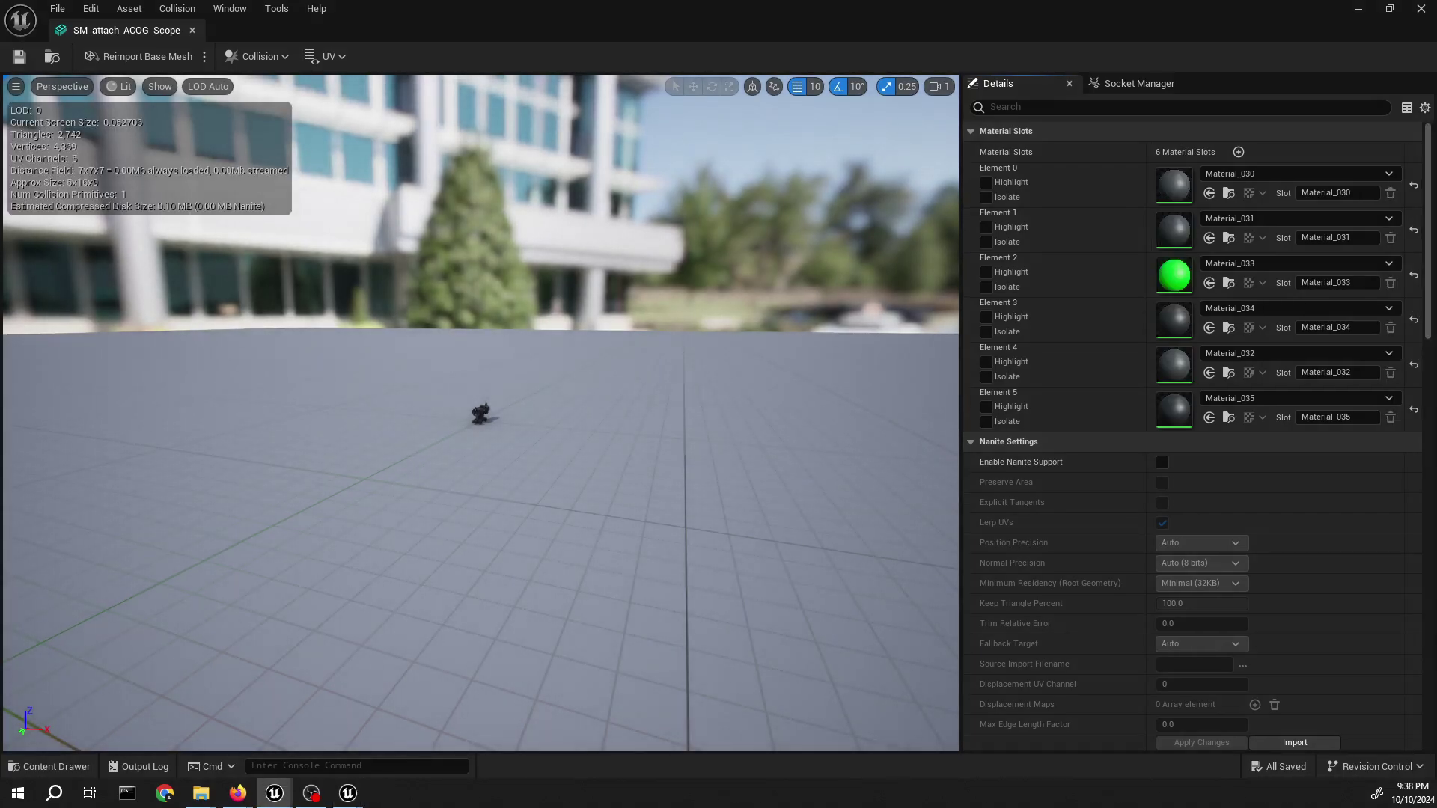
{"action": "left_click", "coordinate": [1136, 86]}
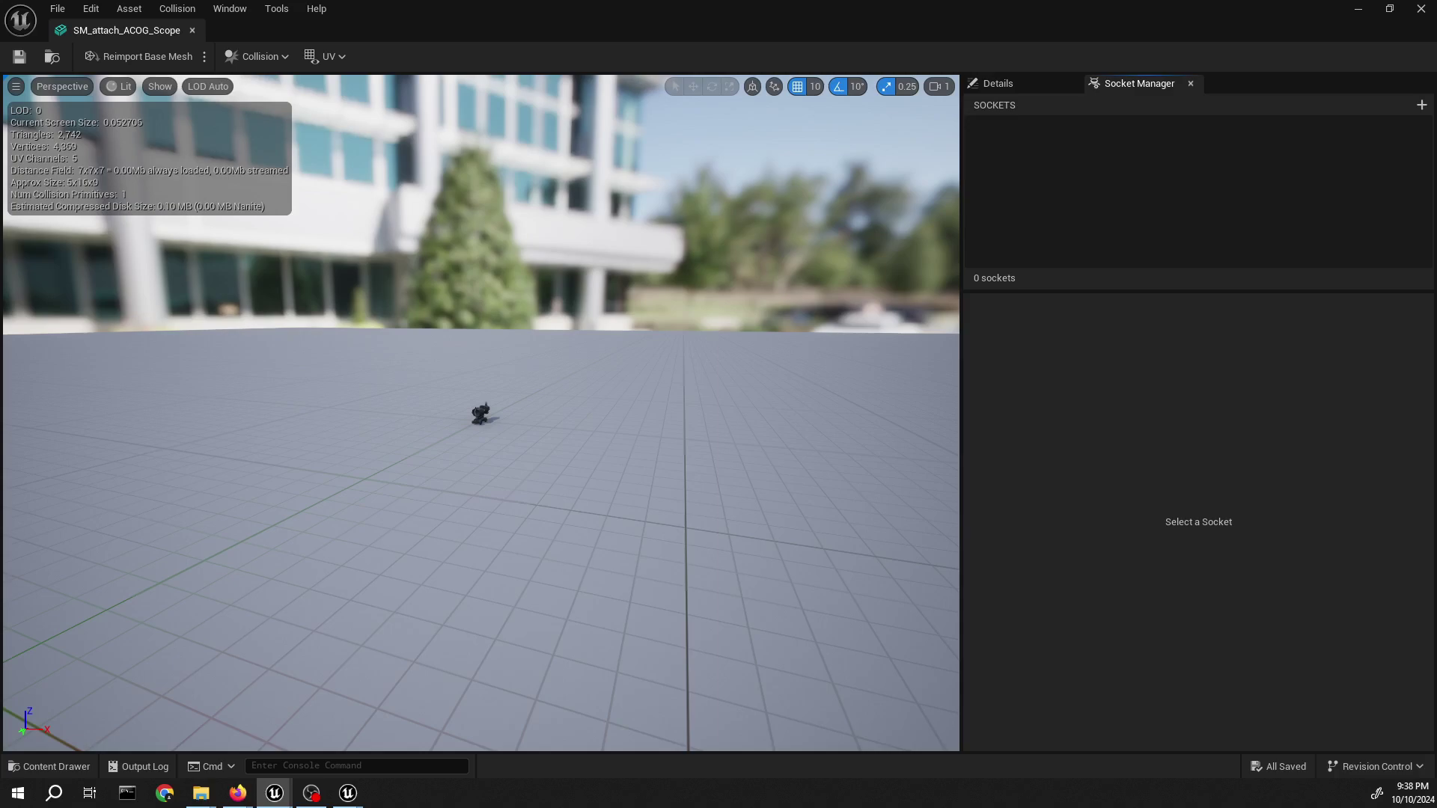
{"action": "left_click", "coordinate": [1421, 105]}
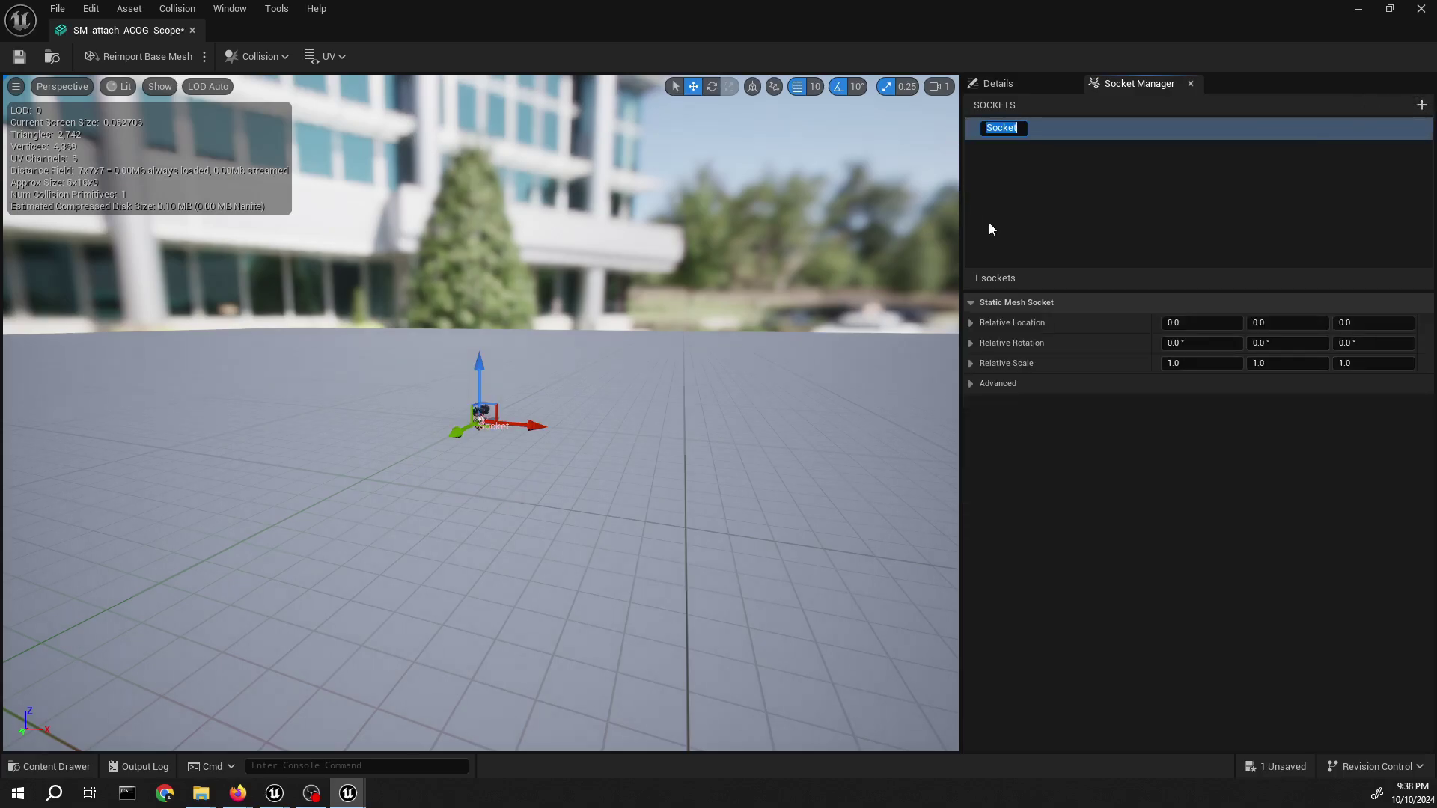
{"action": "type", "text": "pp_exclude"}
{"action": "key", "text": "Return"}
{"action": "left_click", "coordinate": [1013, 212]}
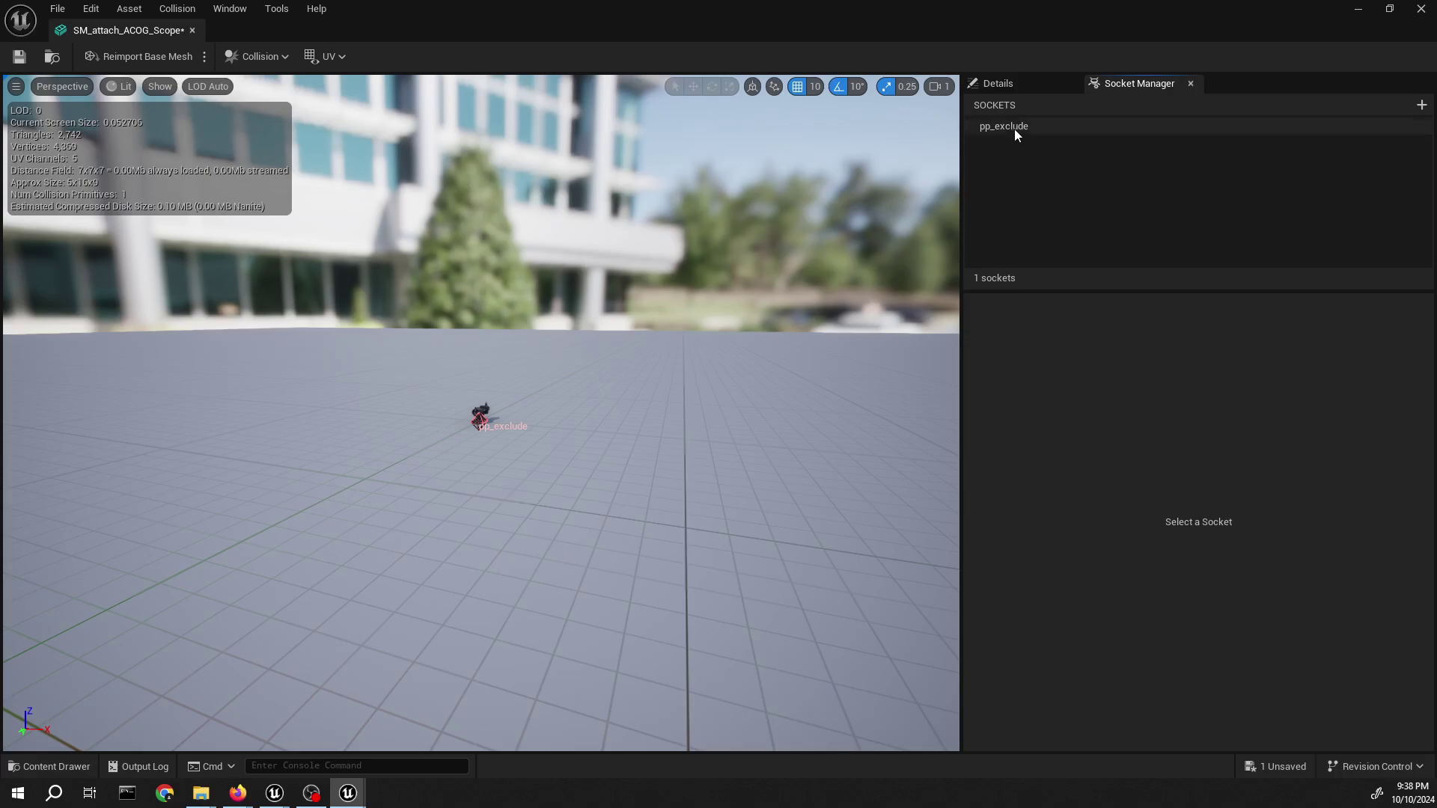
- Set the preview static mesh of the pp_exclude socket to PP_Scope_Exclude
{"action": "left_click", "coordinate": [1013, 128]}
{"action": "left_click", "coordinate": [1120, 269]}
{"action": "left_click", "coordinate": [1064, 126]}
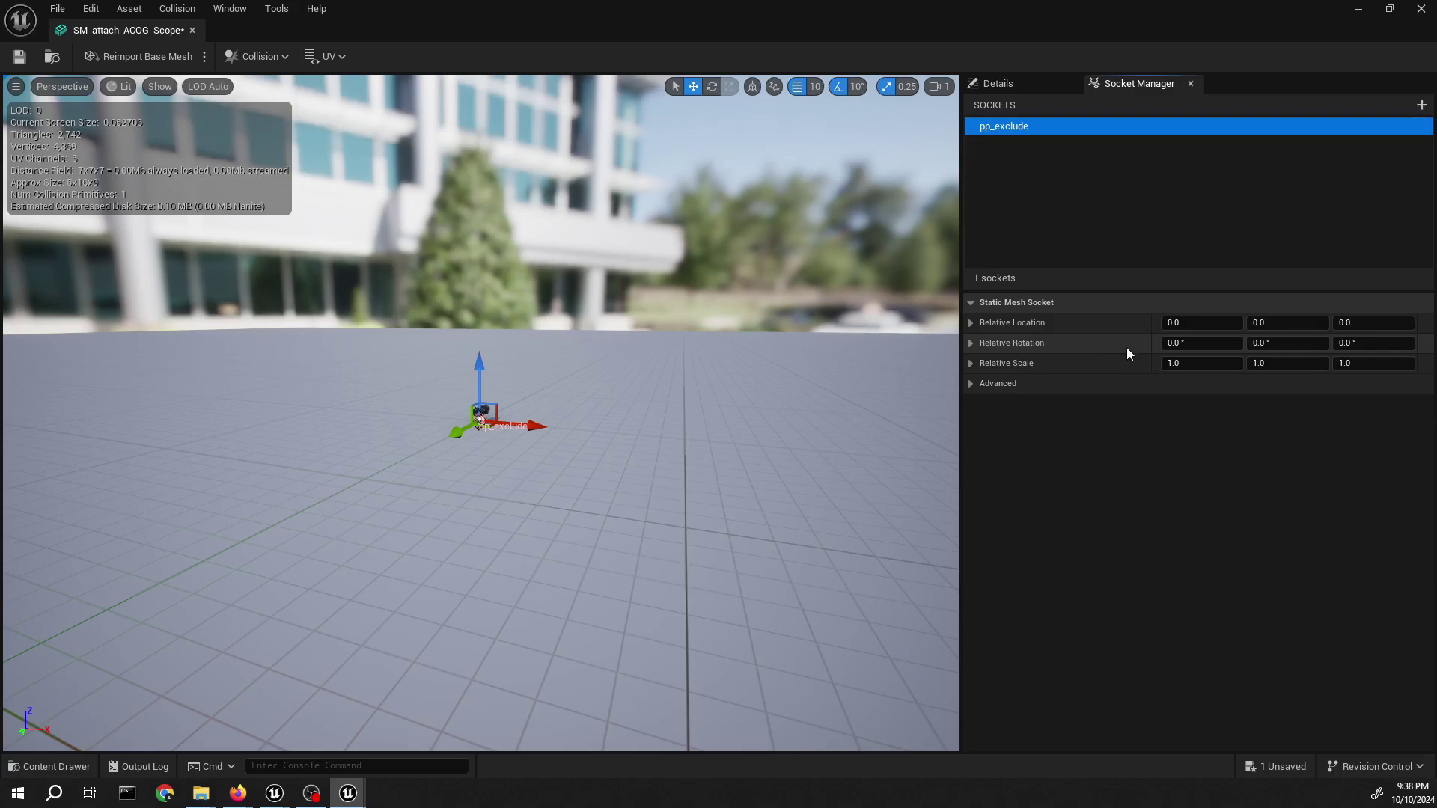
{"action": "right_click_drag", "start_coordinate": [673, 314], "coordinate": [690, 266]}
{"action": "scroll", "coordinate": [690, 266], "scroll_direction": "down", "scroll_amount": 2}
{"action": "scroll", "coordinate": [664, 79], "scroll_direction": "down", "scroll_amount": 1}
{"action": "right_click_drag", "start_coordinate": [664, 79], "coordinate": [665, 79]}
{"action": "key", "text": "w"}
{"action": "right_click_drag", "start_coordinate": [789, 222], "coordinate": [788, 222]}
{"action": "left_click", "coordinate": [1053, 159]}
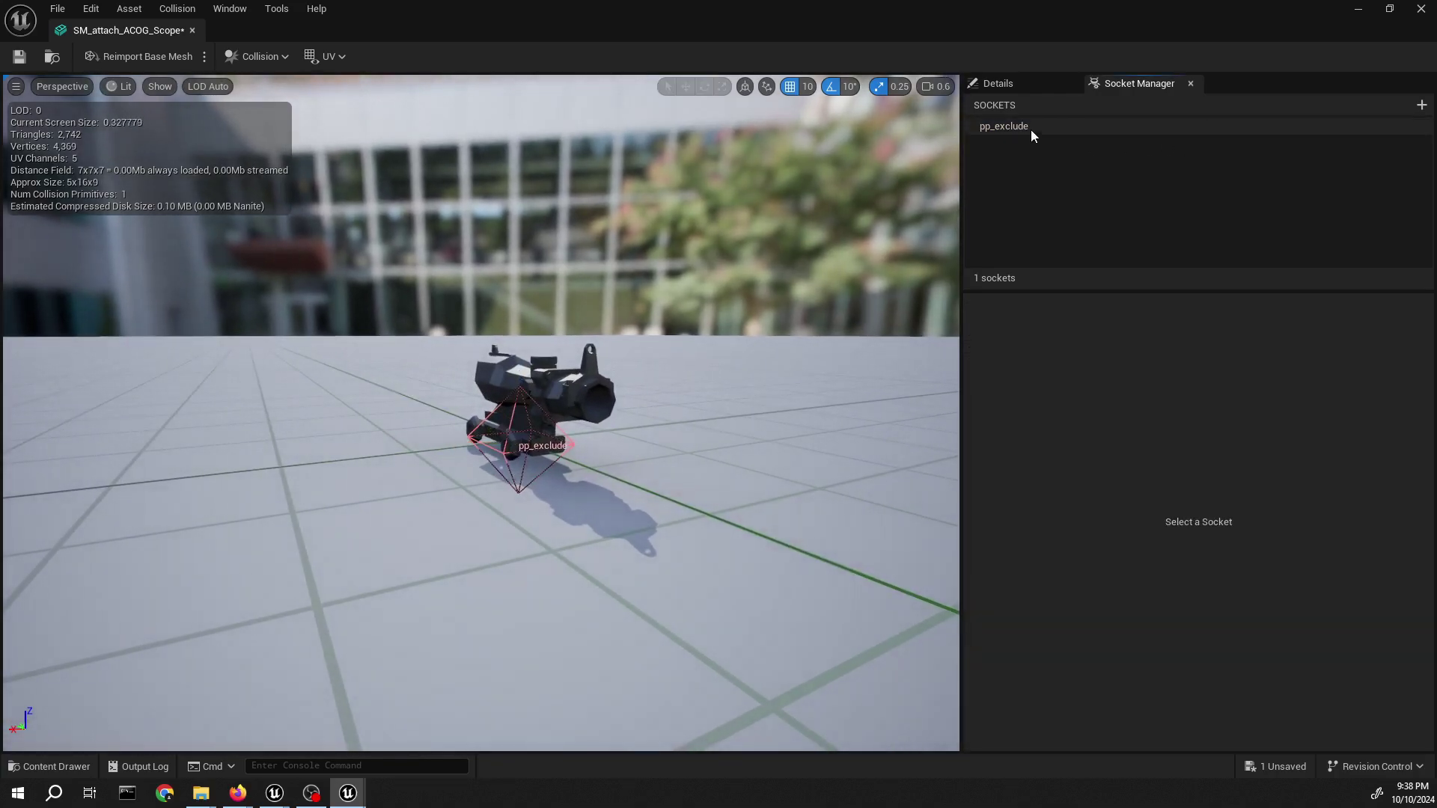
{"action": "right_click", "coordinate": [1030, 128]}
{"action": "left_click", "coordinate": [972, 384]}
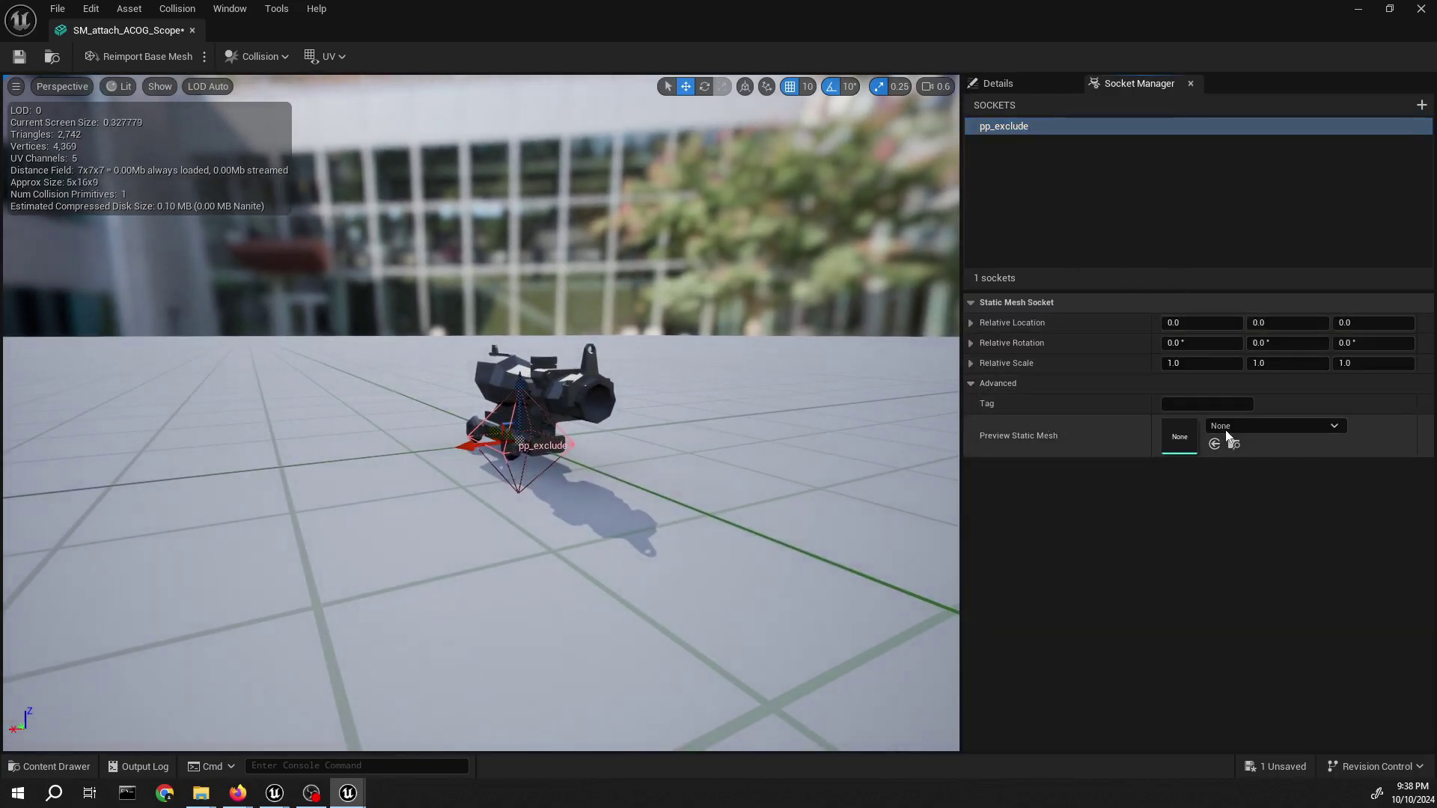
{"action": "left_click", "coordinate": [1247, 427]}
{"action": "type", "text": "exclude"}
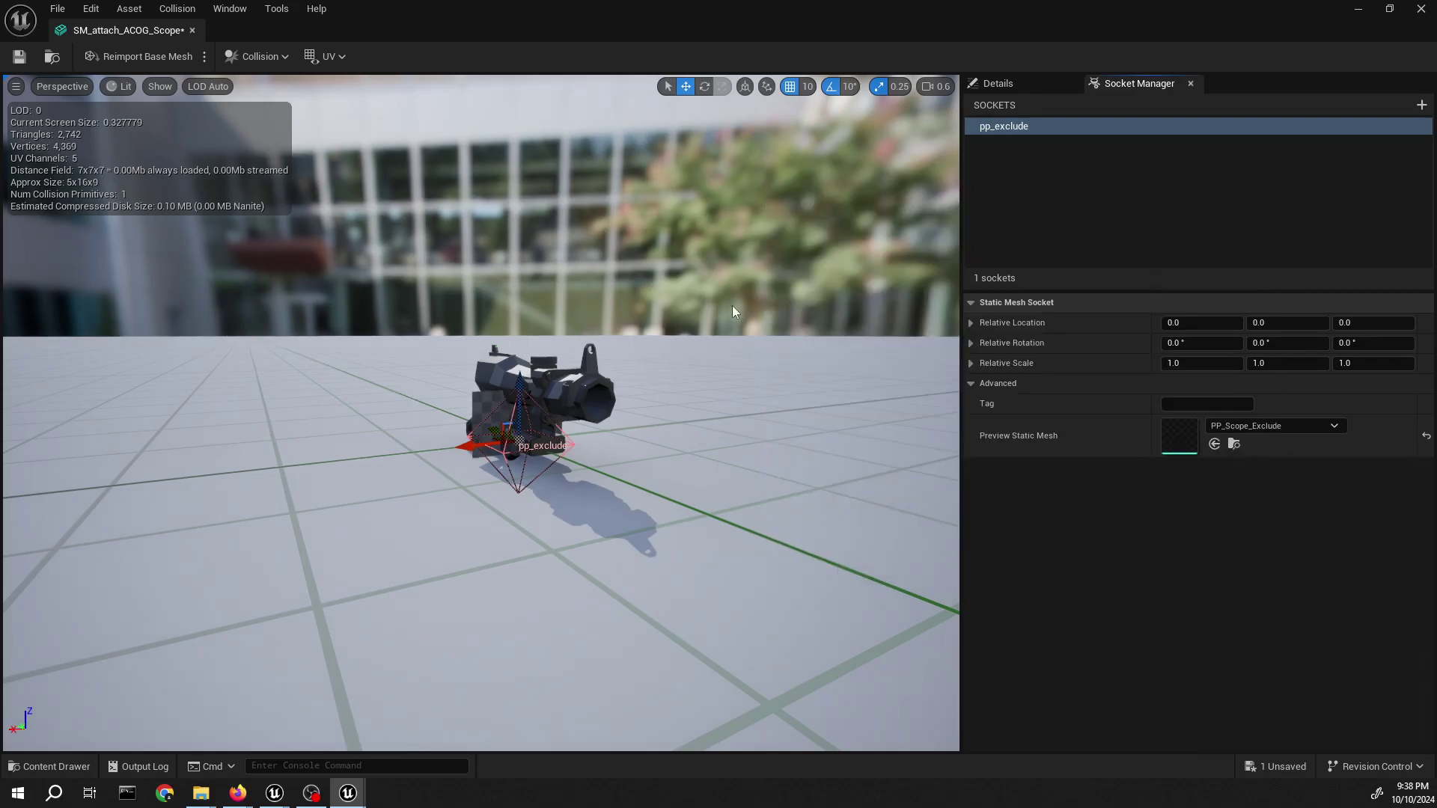
- Move the pp_exclude socket along the scope's length to a relative Y location of -10
{"action": "key", "text": "a"}
{"action": "right_click_drag", "start_coordinate": [732, 305], "coordinate": [928, 329]}
{"action": "key", "text": "w"}
{"action": "scroll", "coordinate": [732, 305], "scroll_direction": "down", "scroll_amount": 2}
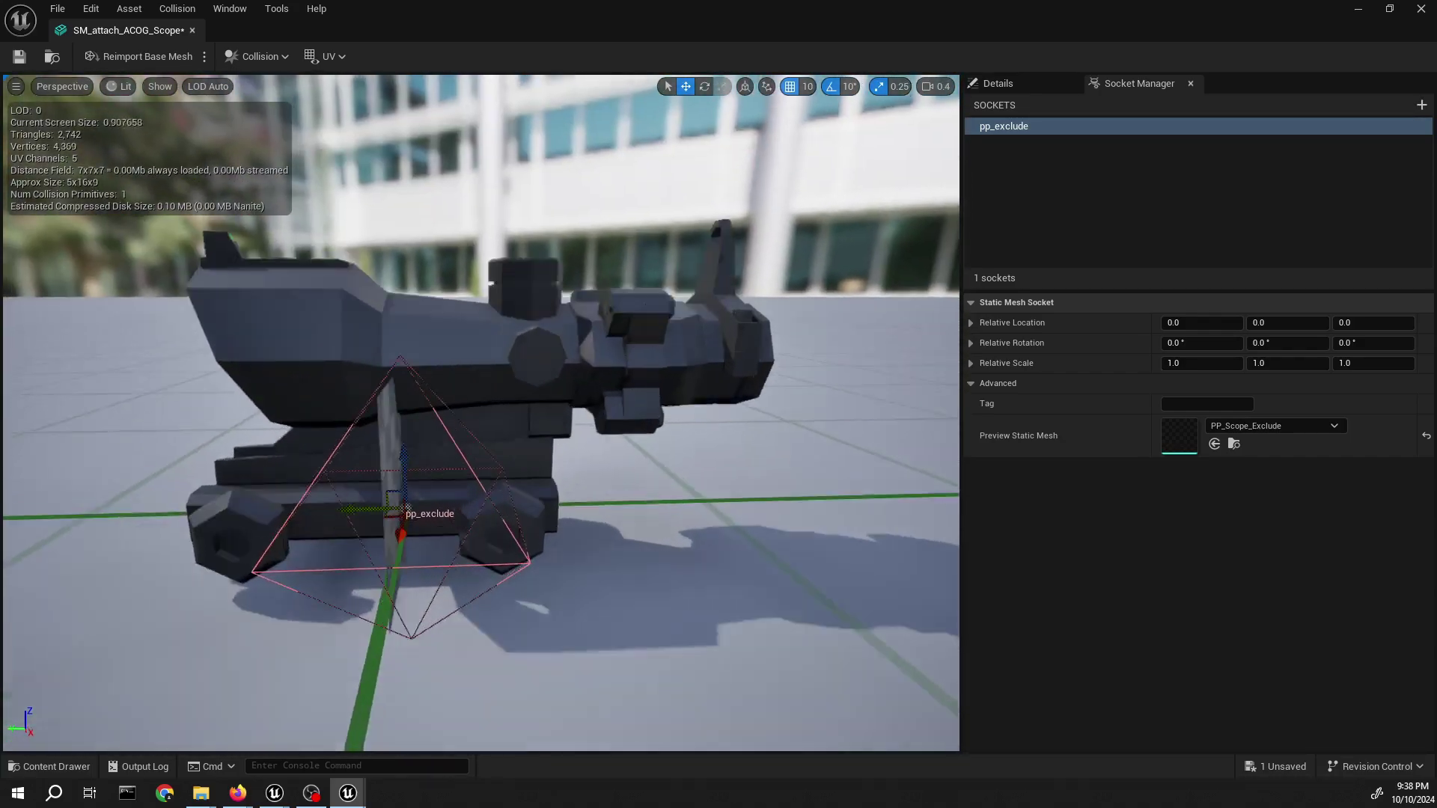
{"action": "key", "text": "s"}
{"action": "right_click_drag", "start_coordinate": [538, 351], "coordinate": [538, 410]}
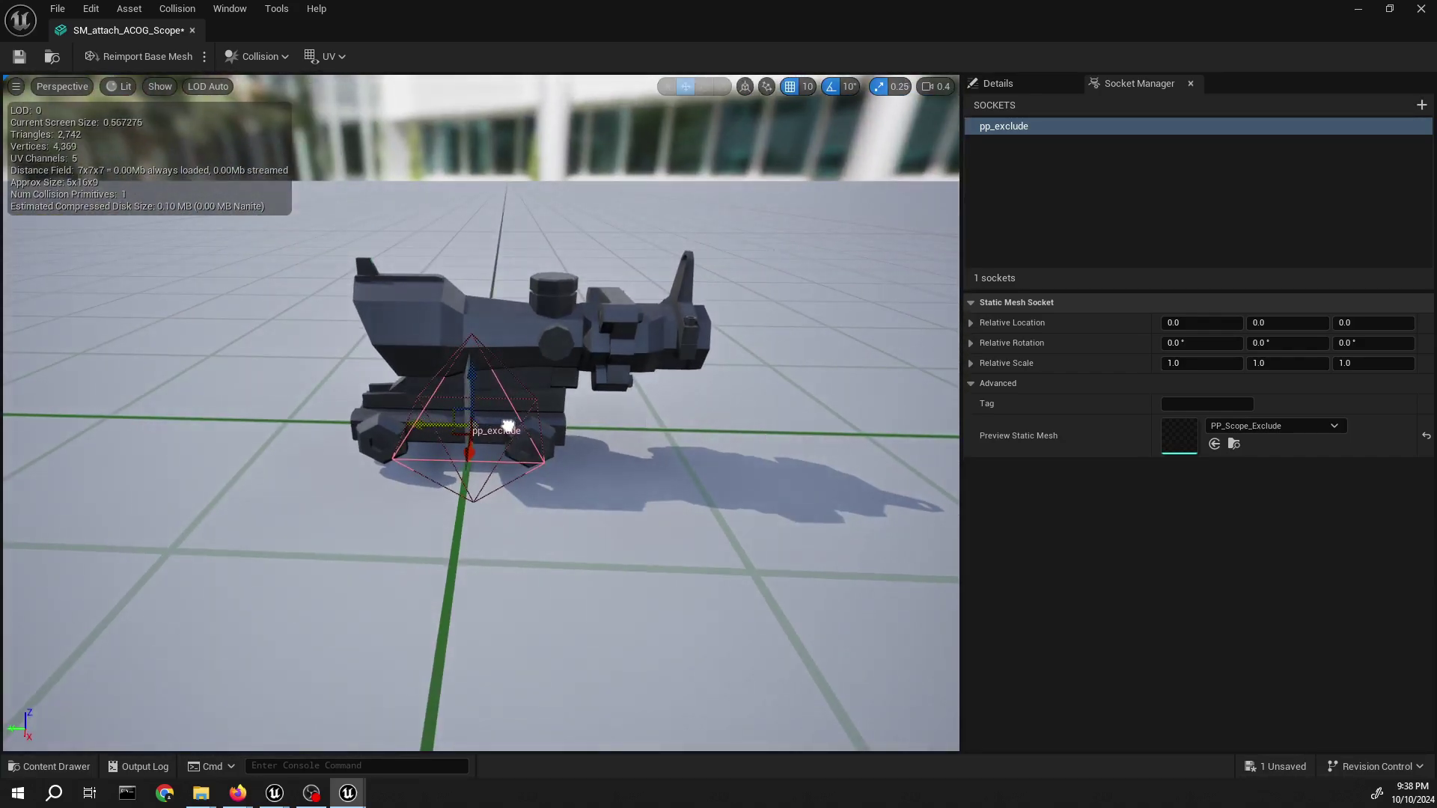
{"action": "left_click_drag", "start_coordinate": [509, 427], "coordinate": [571, 422]}
{"action": "left_click", "coordinate": [594, 425]}
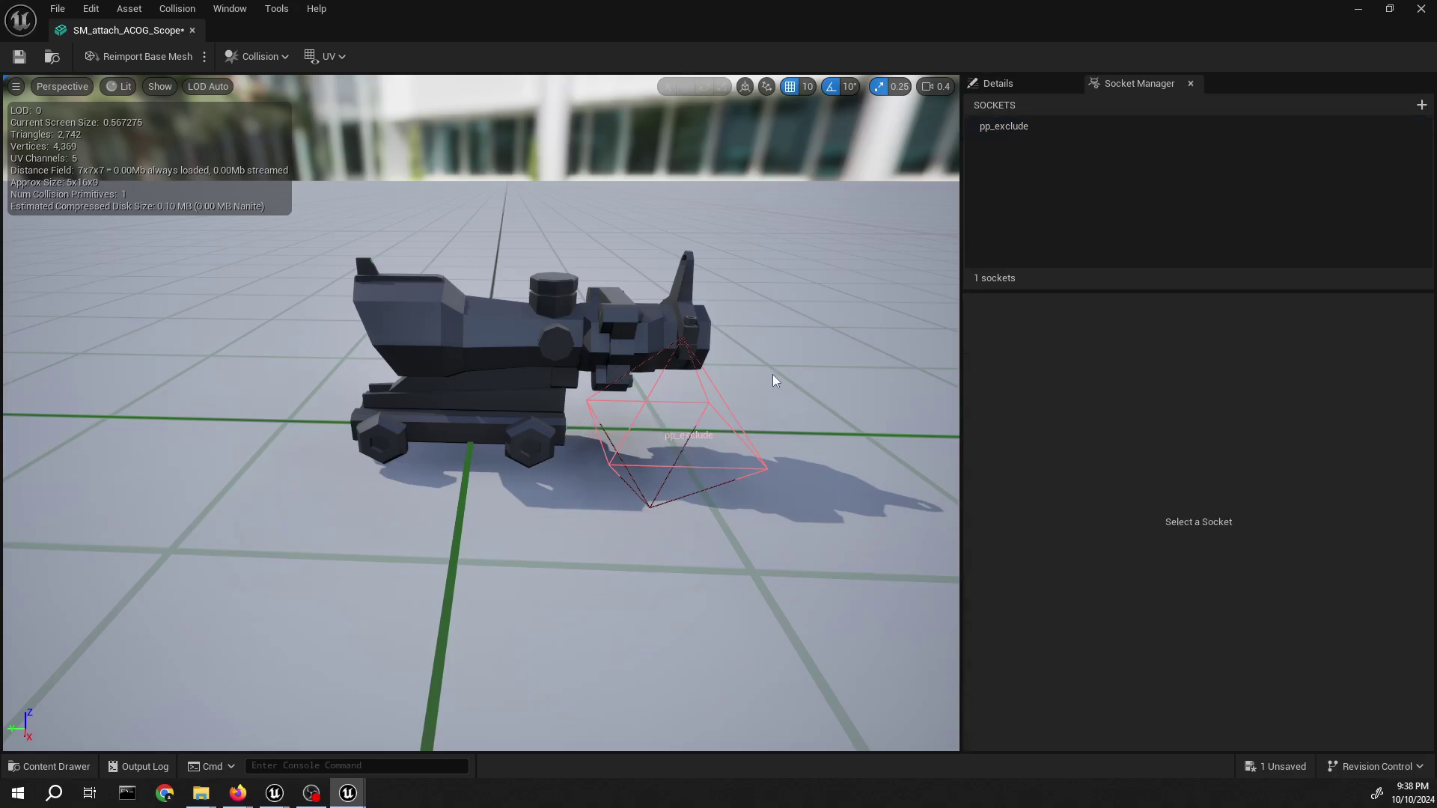
{"action": "left_click", "coordinate": [608, 479]}
{"action": "left_click_drag", "start_coordinate": [612, 425], "coordinate": [581, 420]}
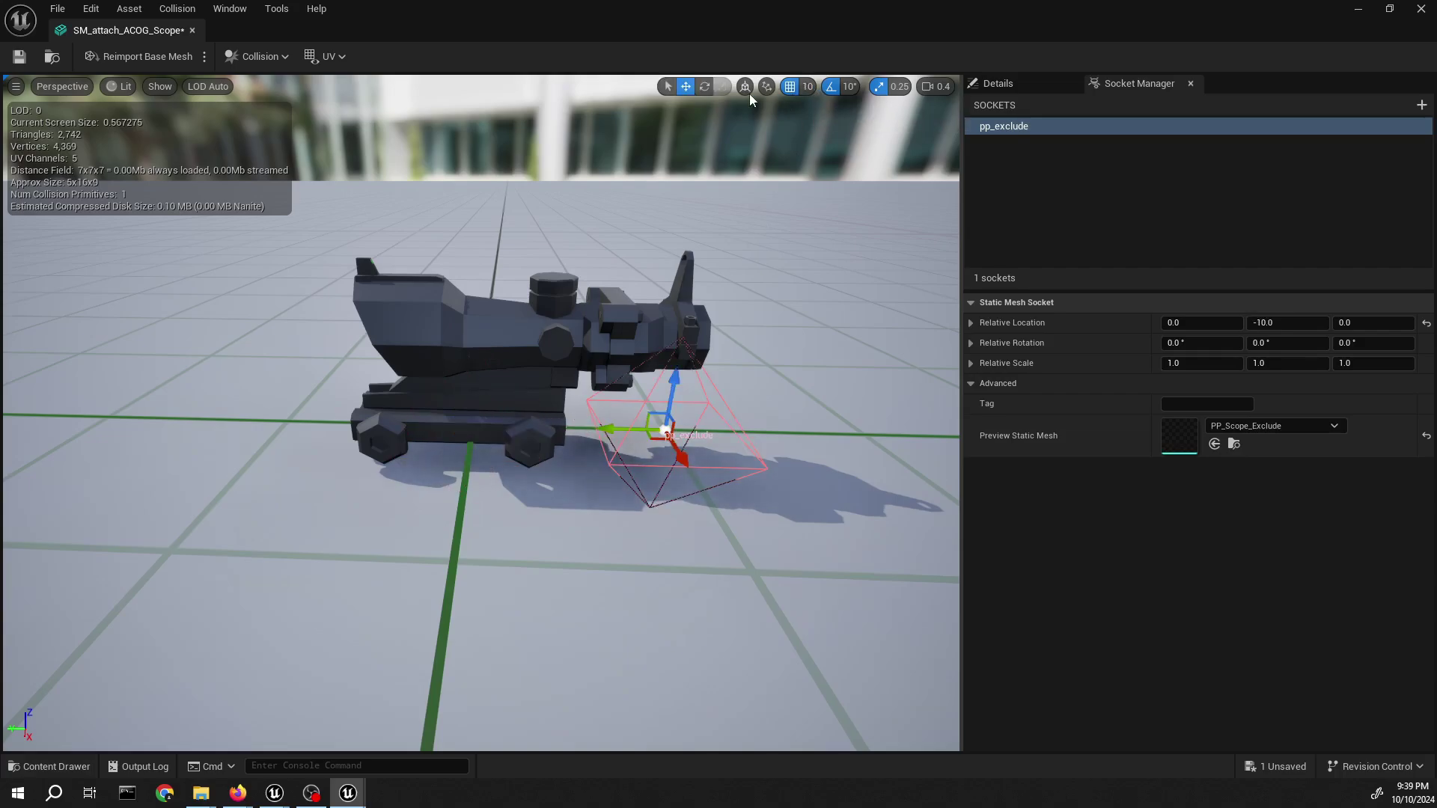
- Set the position grid snap to 1 and move the pp_exclude socket to relative location Y -9 and Z 5
{"action": "left_click", "coordinate": [811, 85]}
{"action": "left_click", "coordinate": [824, 112]}
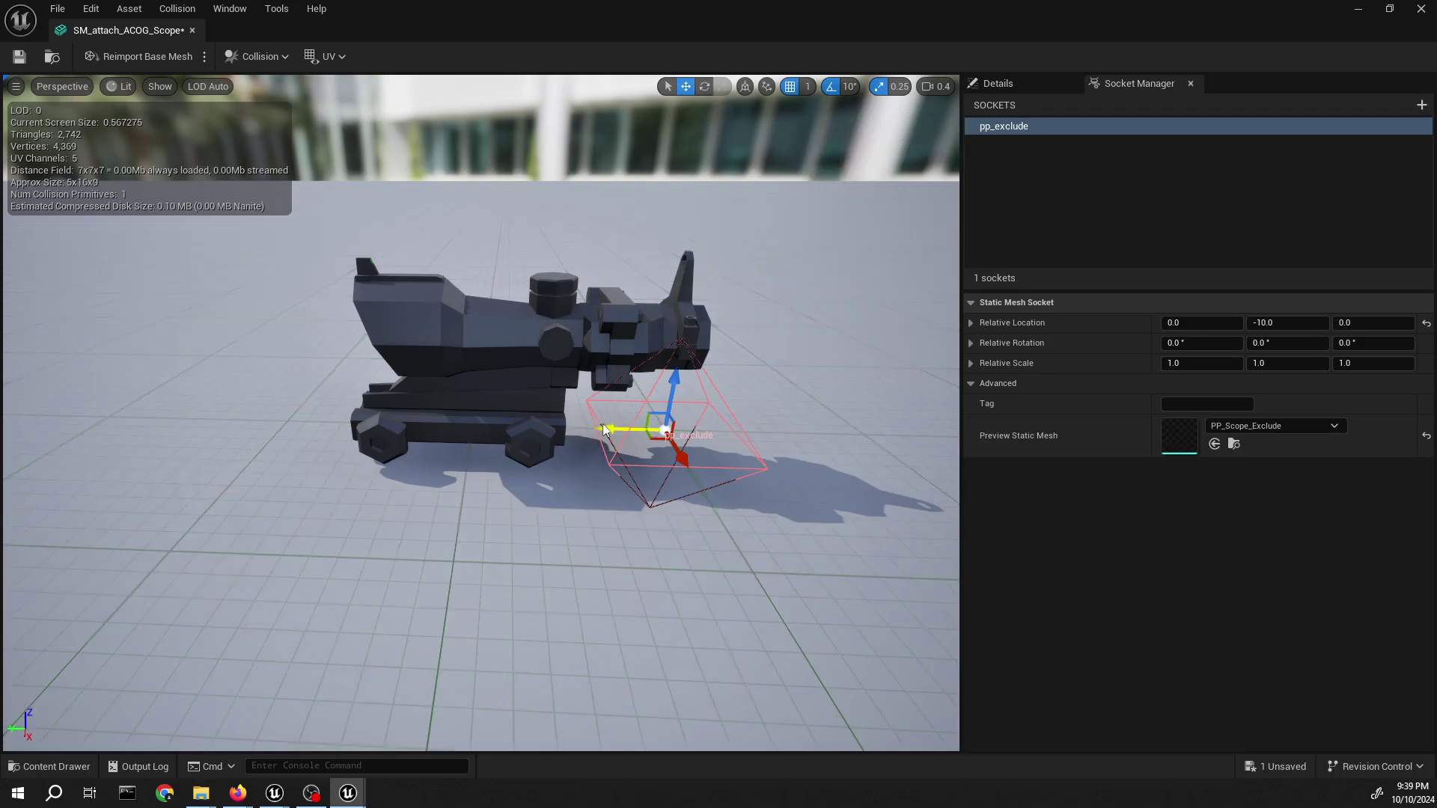
{"action": "left_click_drag", "start_coordinate": [611, 443], "coordinate": [579, 463]}
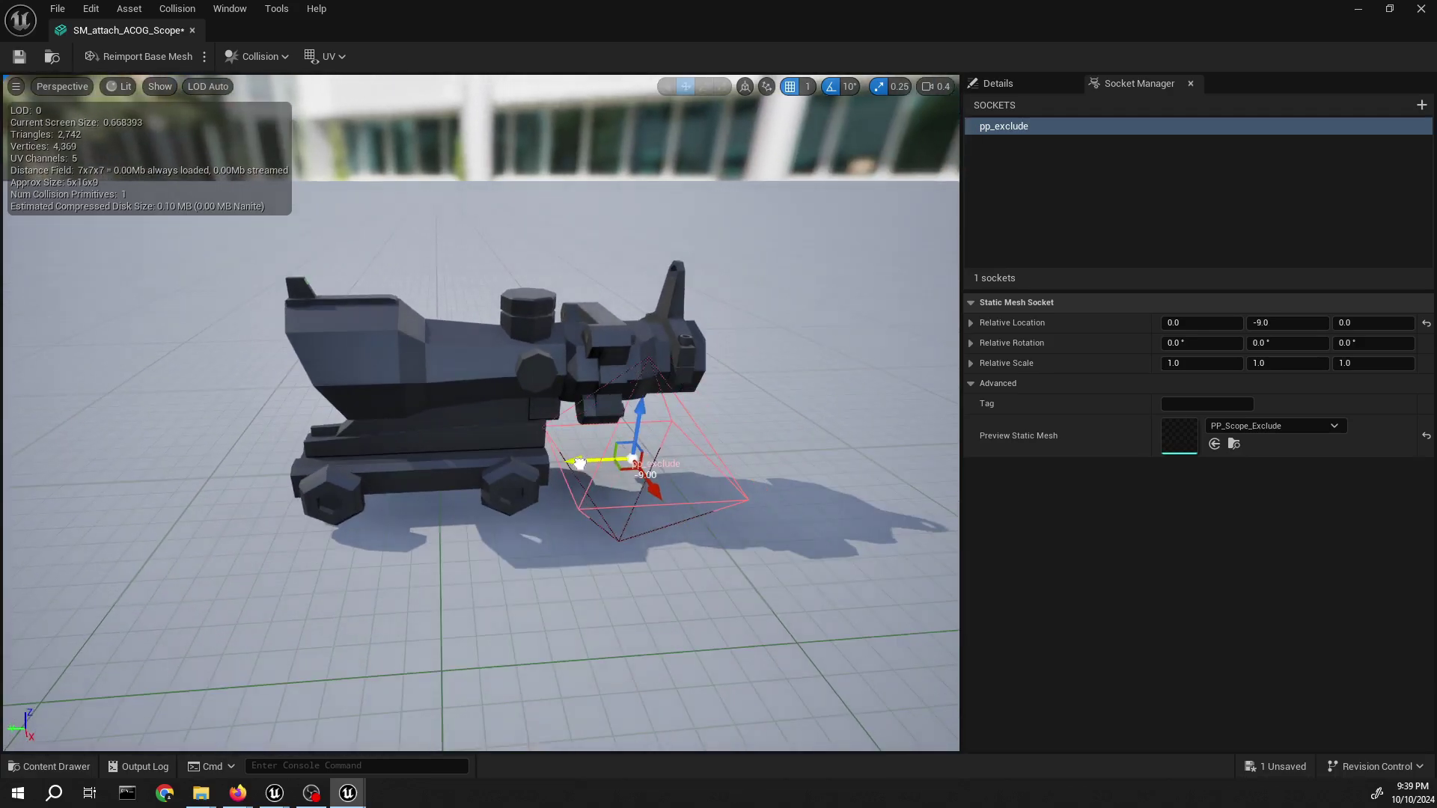
{"action": "left_click_drag", "start_coordinate": [641, 406], "coordinate": [657, 295]}
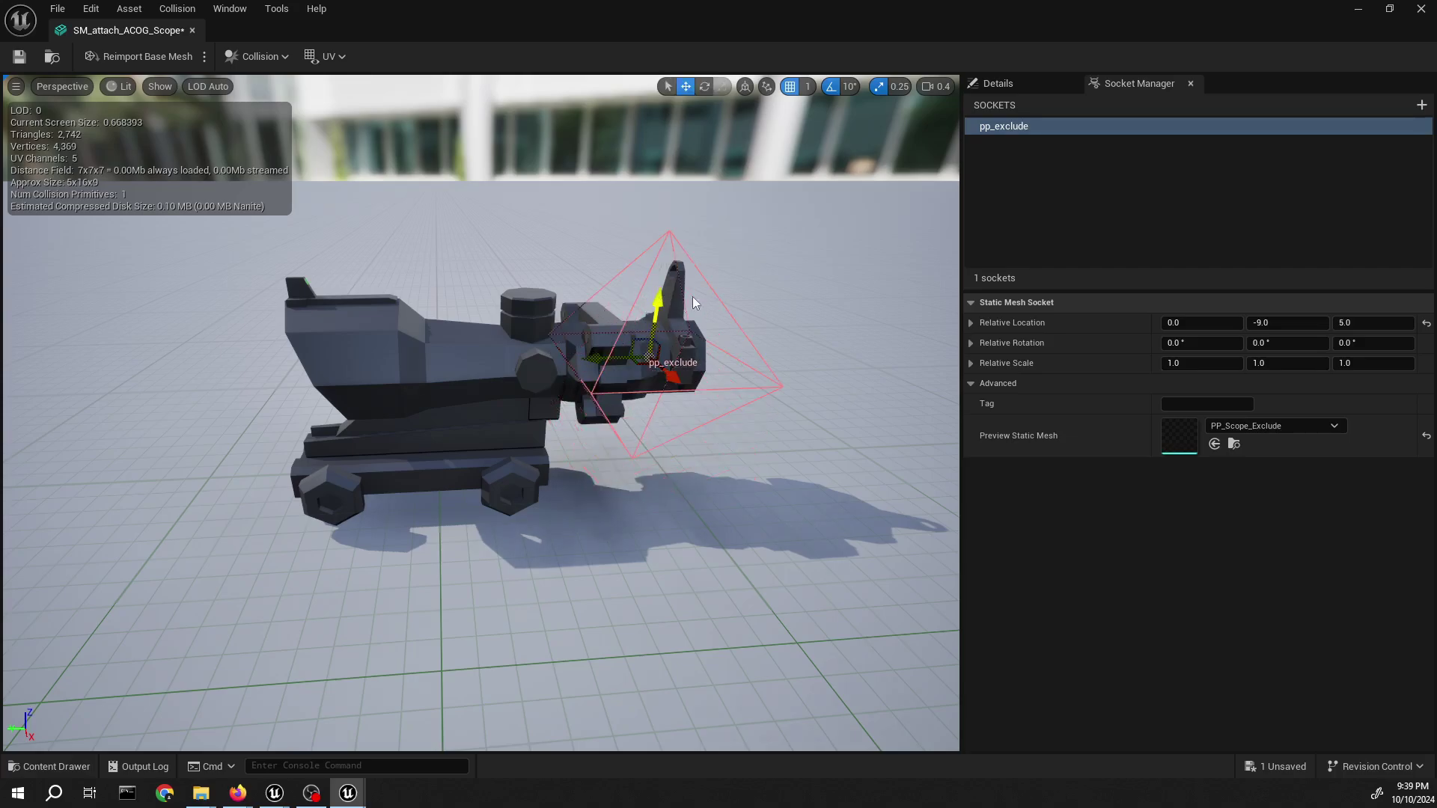
- Check the exclude plane's alignment through the scope, then save and close the mesh and return to the Scope folder's assets
{"action": "right_click_drag", "start_coordinate": [693, 297], "coordinate": [487, 301]}
{"action": "scroll", "coordinate": [481, 413], "scroll_direction": "down", "scroll_amount": 2}
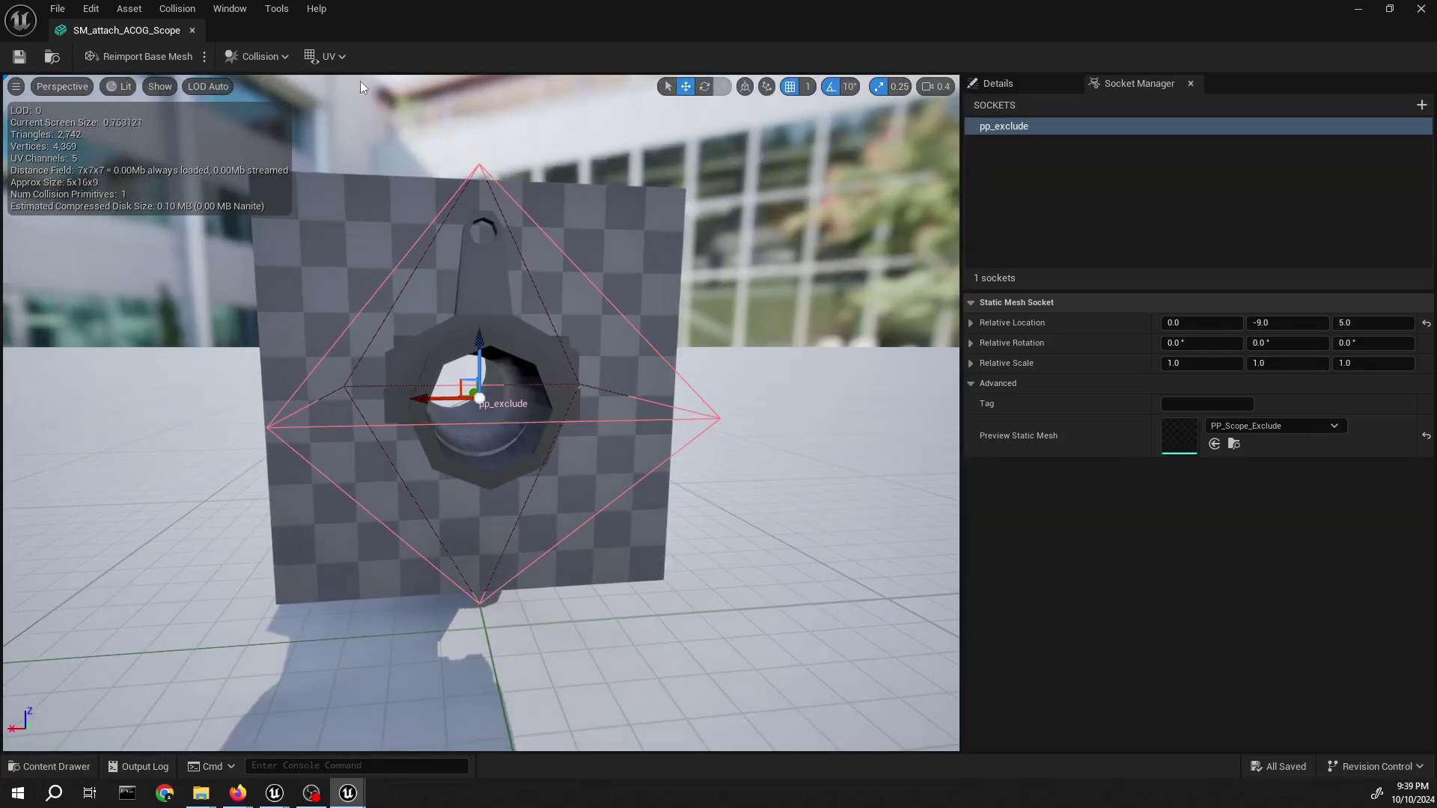
{"action": "left_click", "coordinate": [193, 31]}
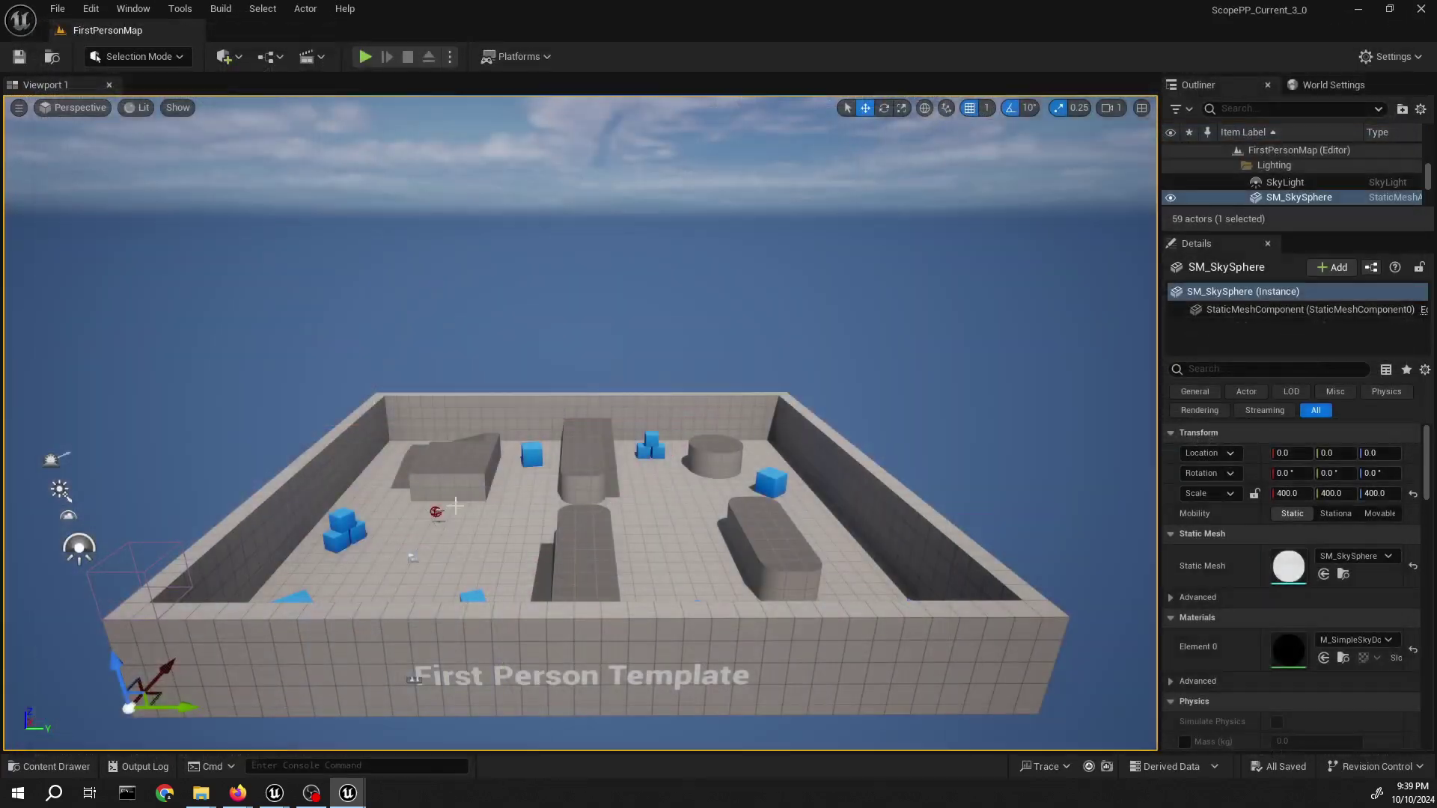
{"action": "left_click", "coordinate": [35, 769]}
{"action": "left_click", "coordinate": [732, 572]}
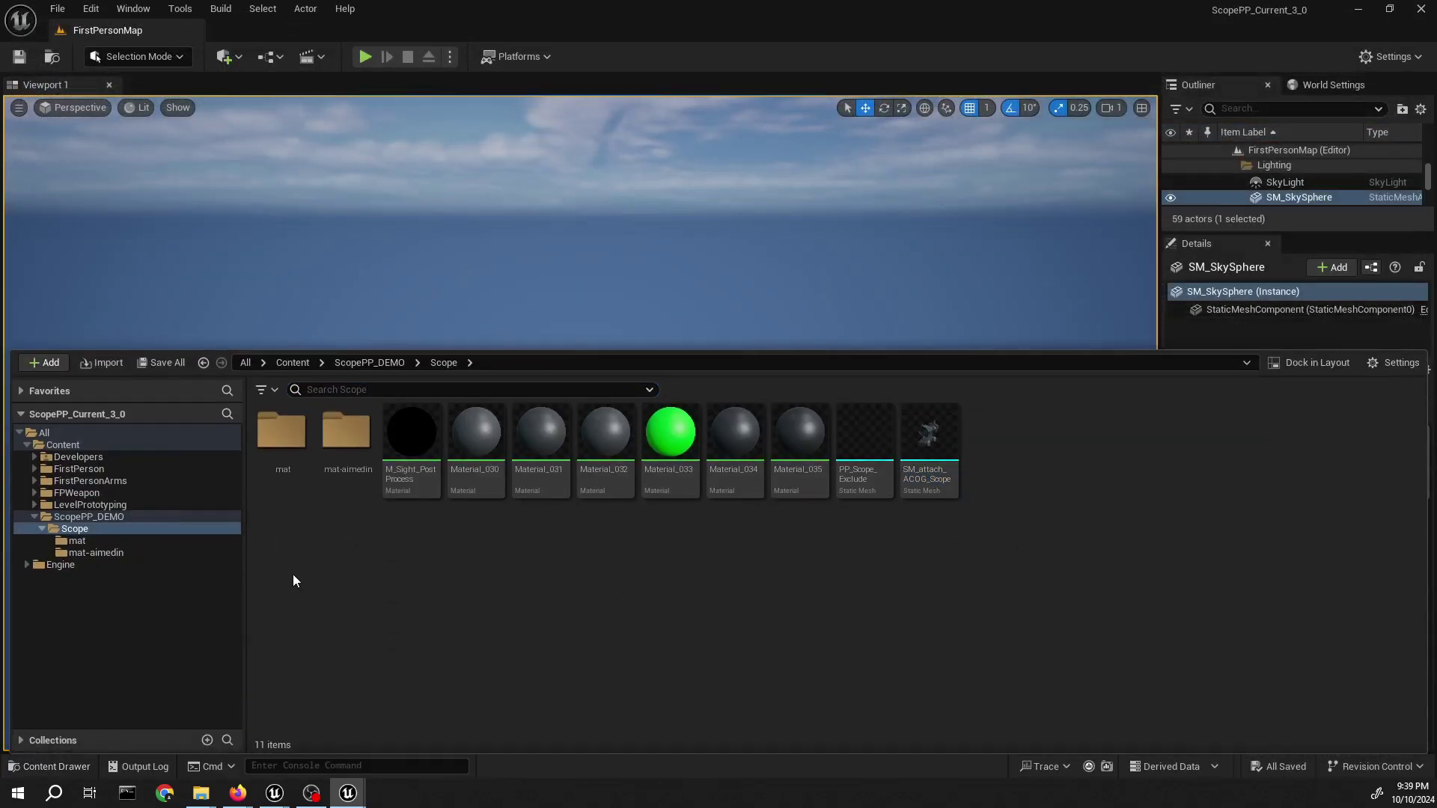
- Open the BP_FirstPersonCharacter blueprint from the Content/FirstPerson/Blueprints folder
{"action": "left_click", "coordinate": [356, 367]}
{"action": "left_click", "coordinate": [295, 362]}
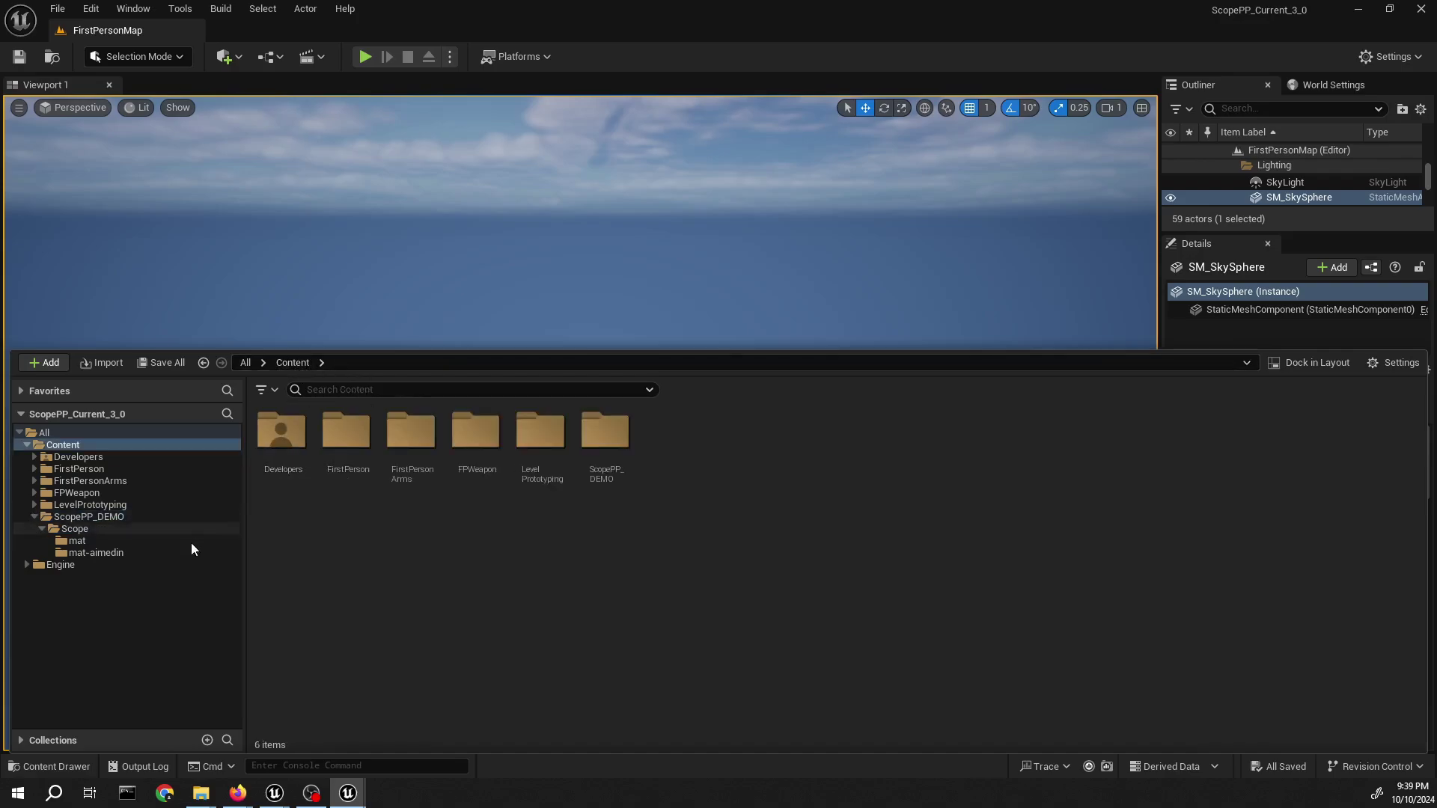
{"action": "double_click", "coordinate": [361, 435]}
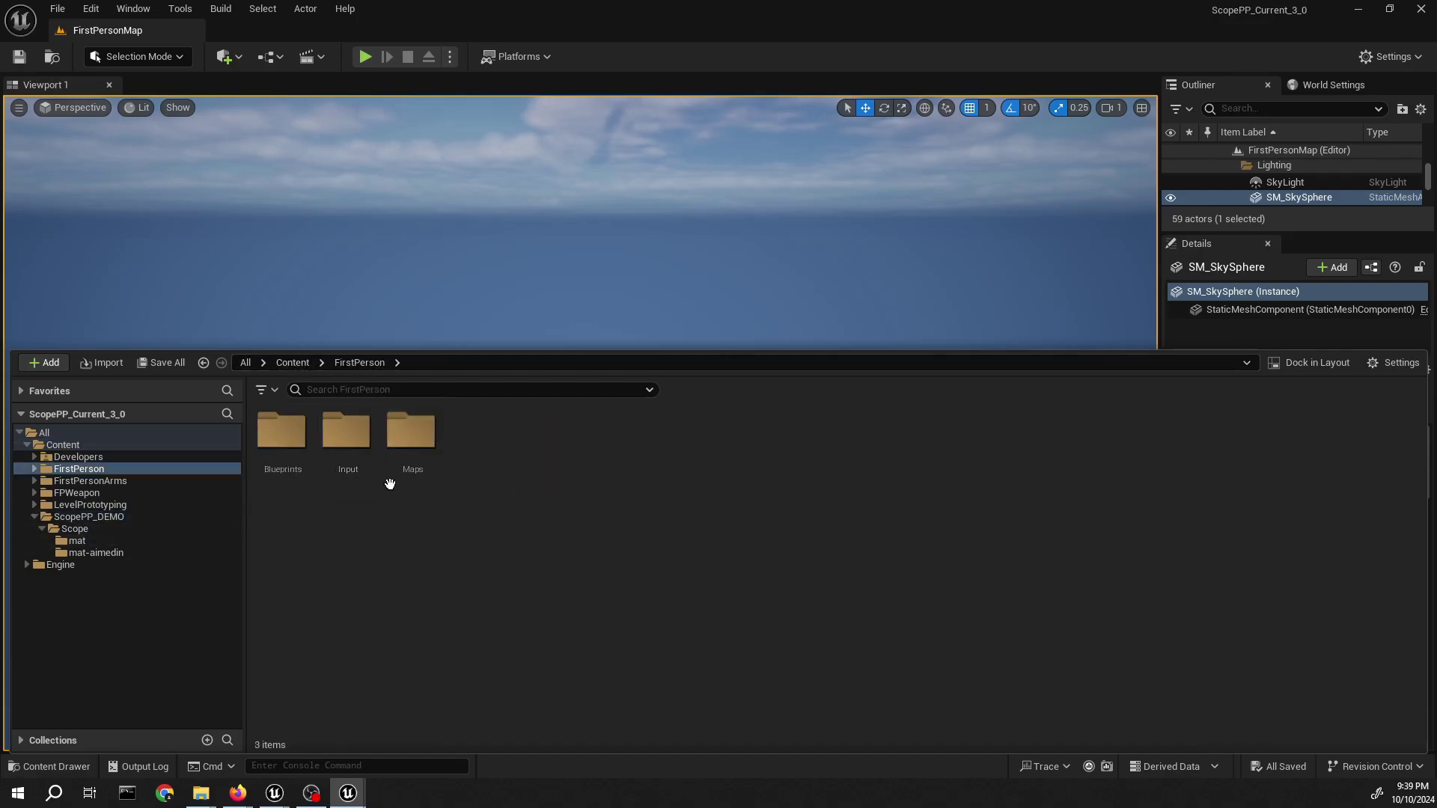
{"action": "double_click", "coordinate": [282, 432]}
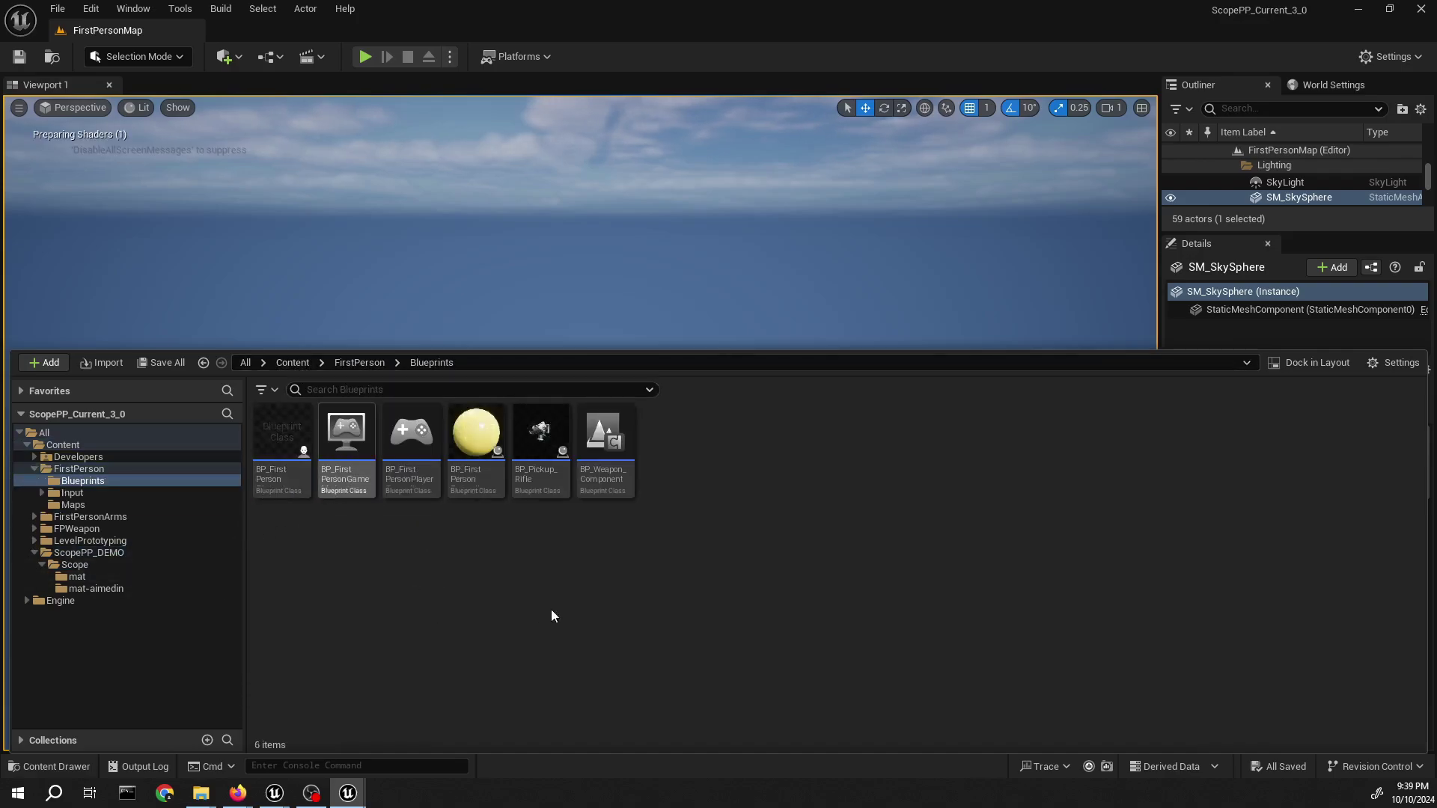
{"action": "double_click", "coordinate": [279, 446]}
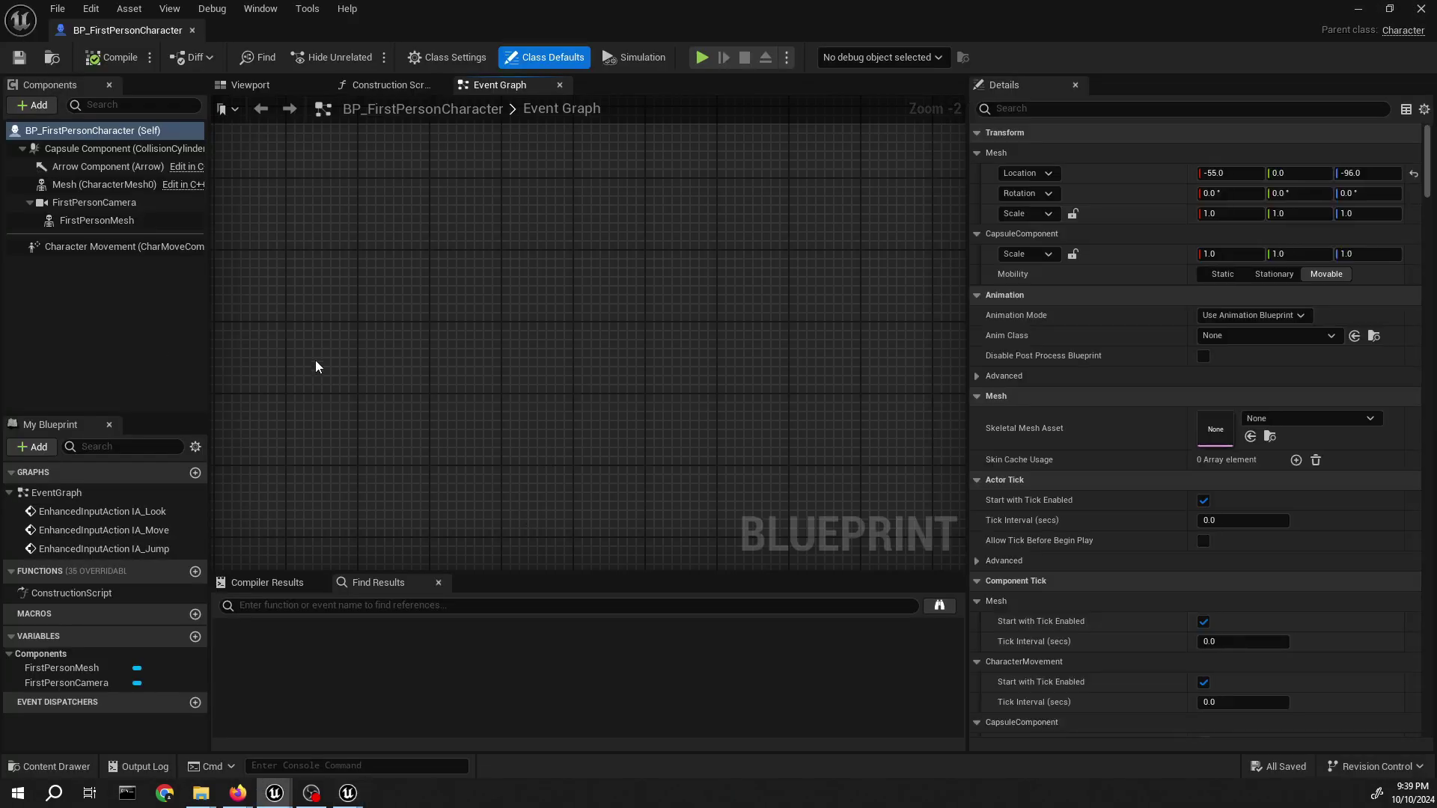
- Add a Static Mesh component to the character blueprint and parent it to FirstPersonCamera
{"action": "left_click", "coordinate": [32, 105]}
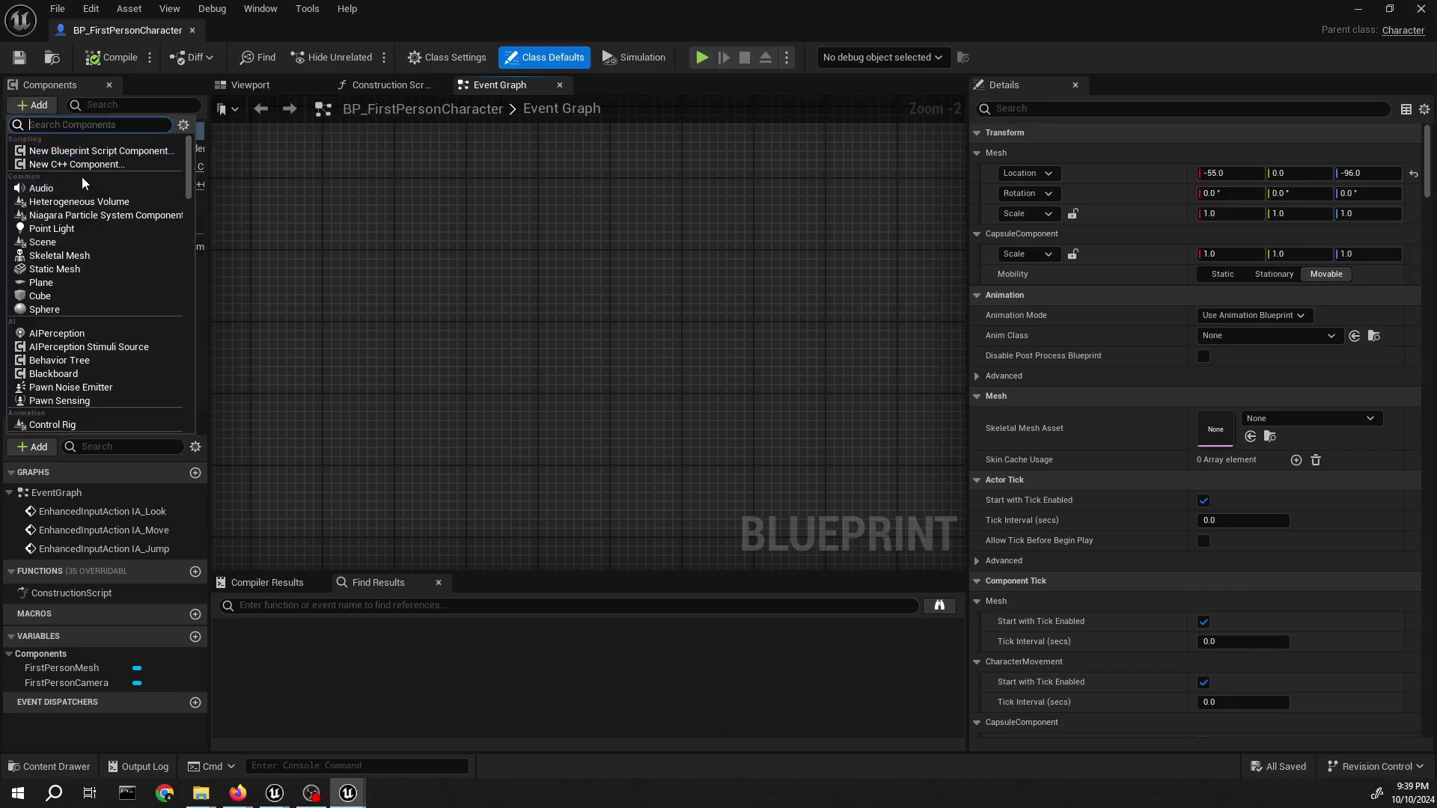
{"action": "type", "text": "Static"}
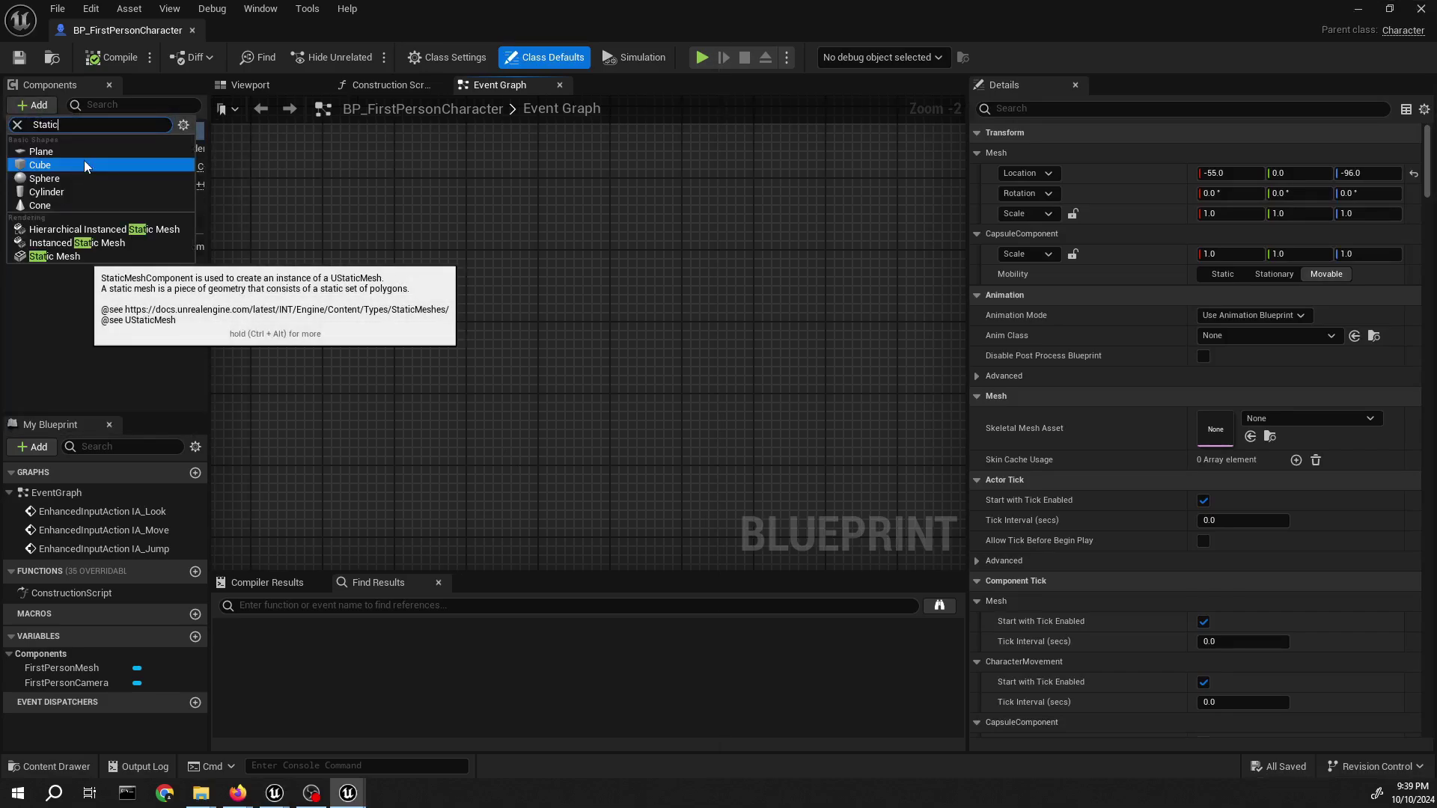
{"action": "left_click", "coordinate": [79, 255]}
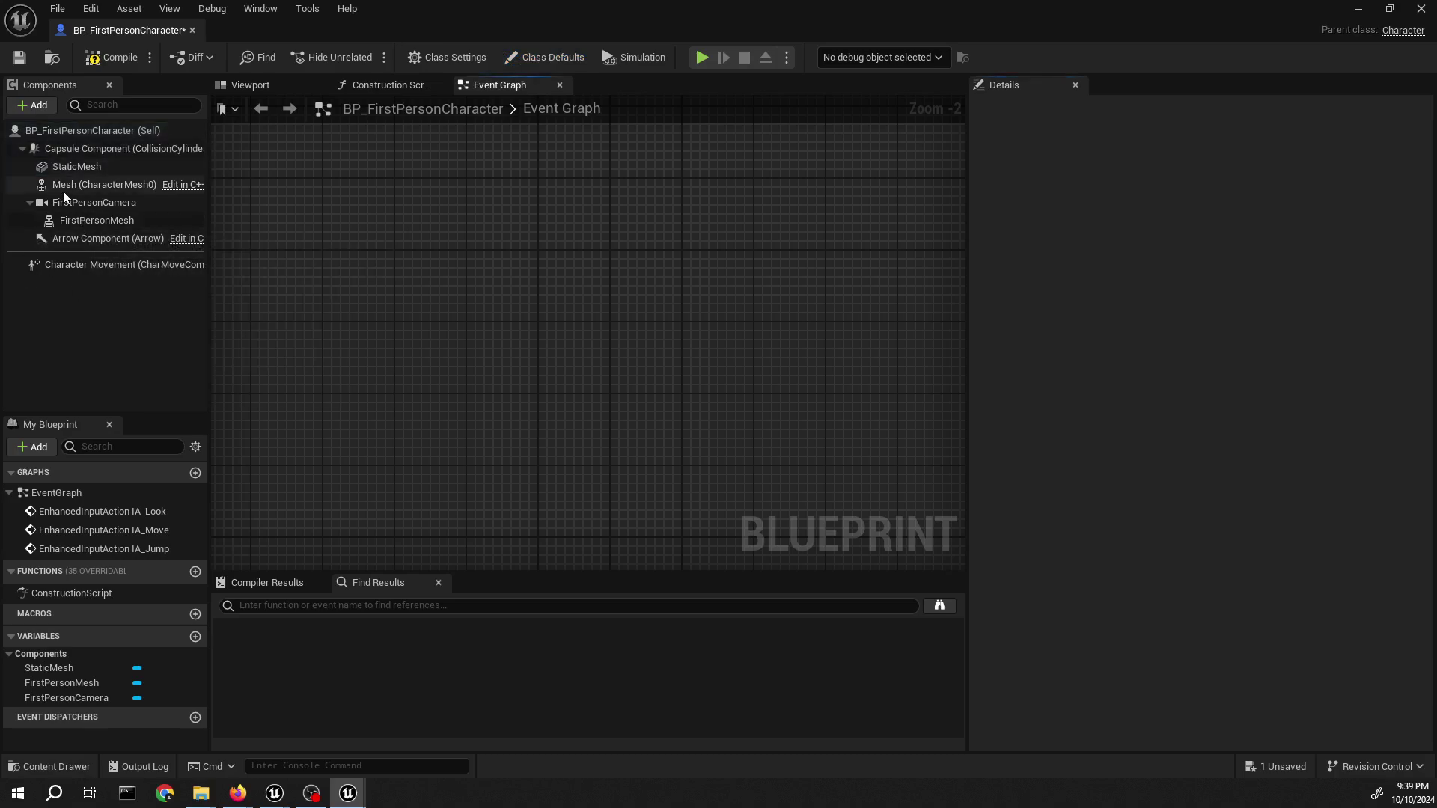
{"action": "left_click_drag", "start_coordinate": [75, 166], "coordinate": [92, 217]}
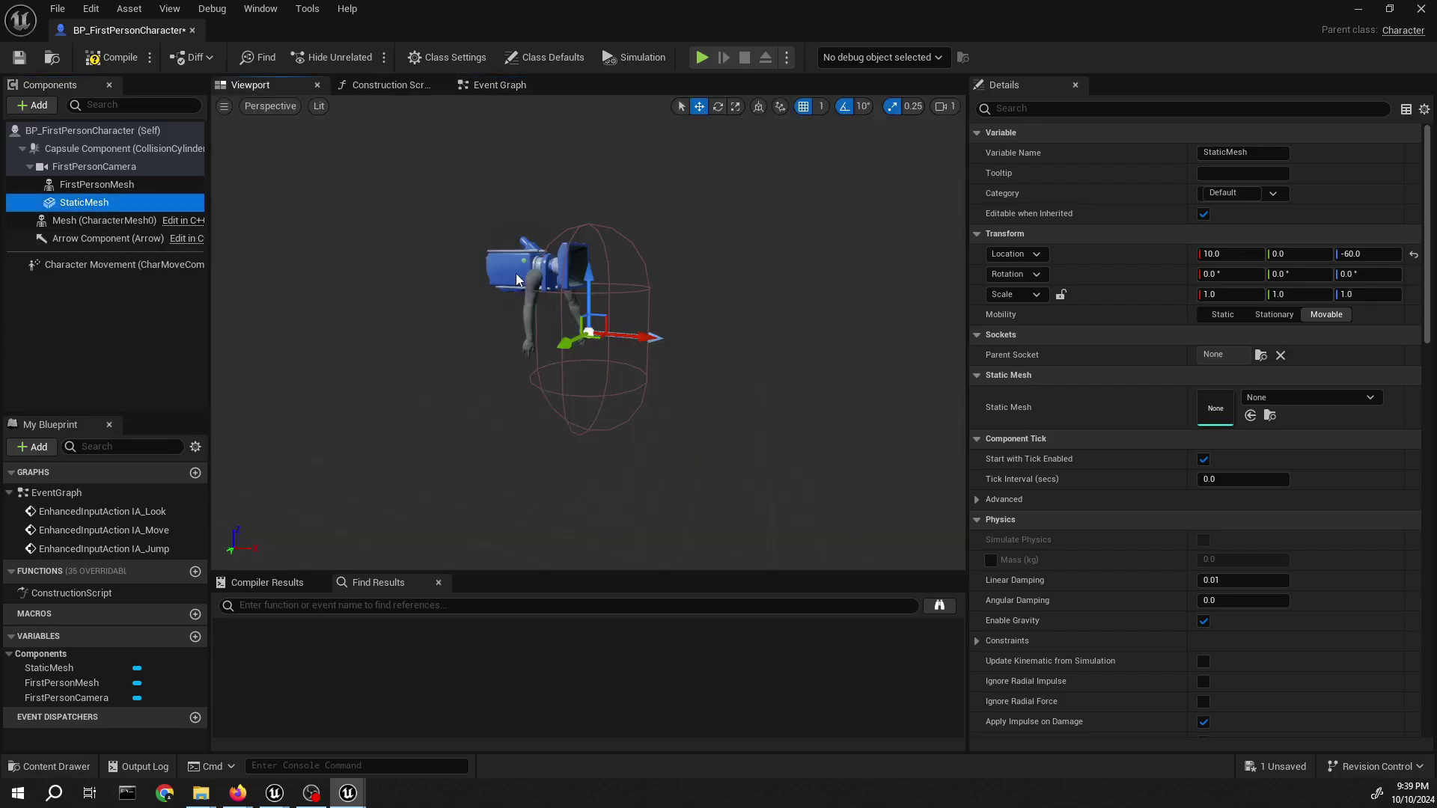
- Rename the static mesh component under FirstPersonCamera to ScopeMesh
{"action": "scroll", "coordinate": [588, 332], "scroll_direction": "down", "scroll_amount": 1}
{"action": "right_click_drag", "start_coordinate": [588, 331], "coordinate": [612, 334]}
{"action": "key", "text": "w"}
{"action": "left_click", "coordinate": [84, 182]}
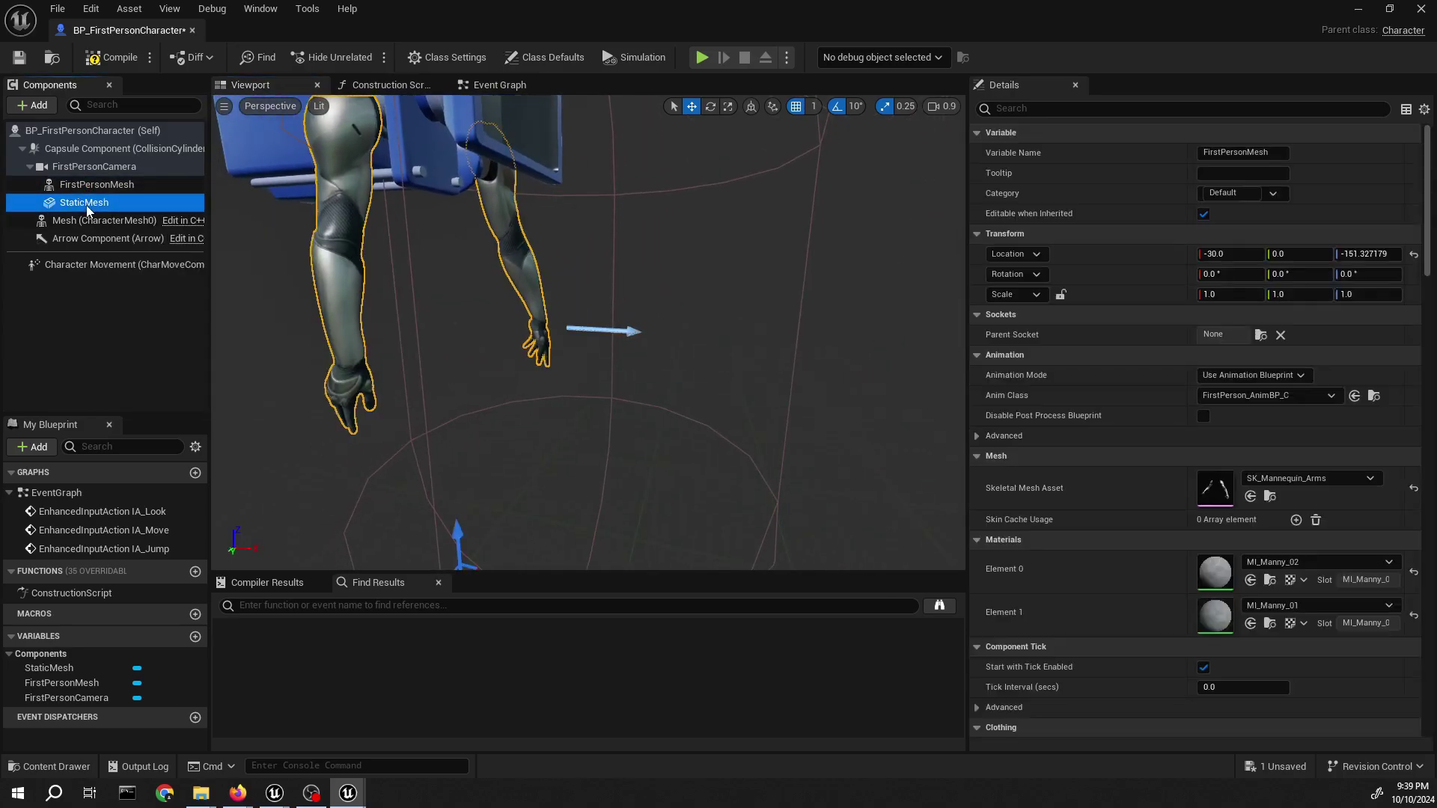
{"action": "double_click", "coordinate": [87, 205]}
{"action": "type", "text": "ScopeMesh"}
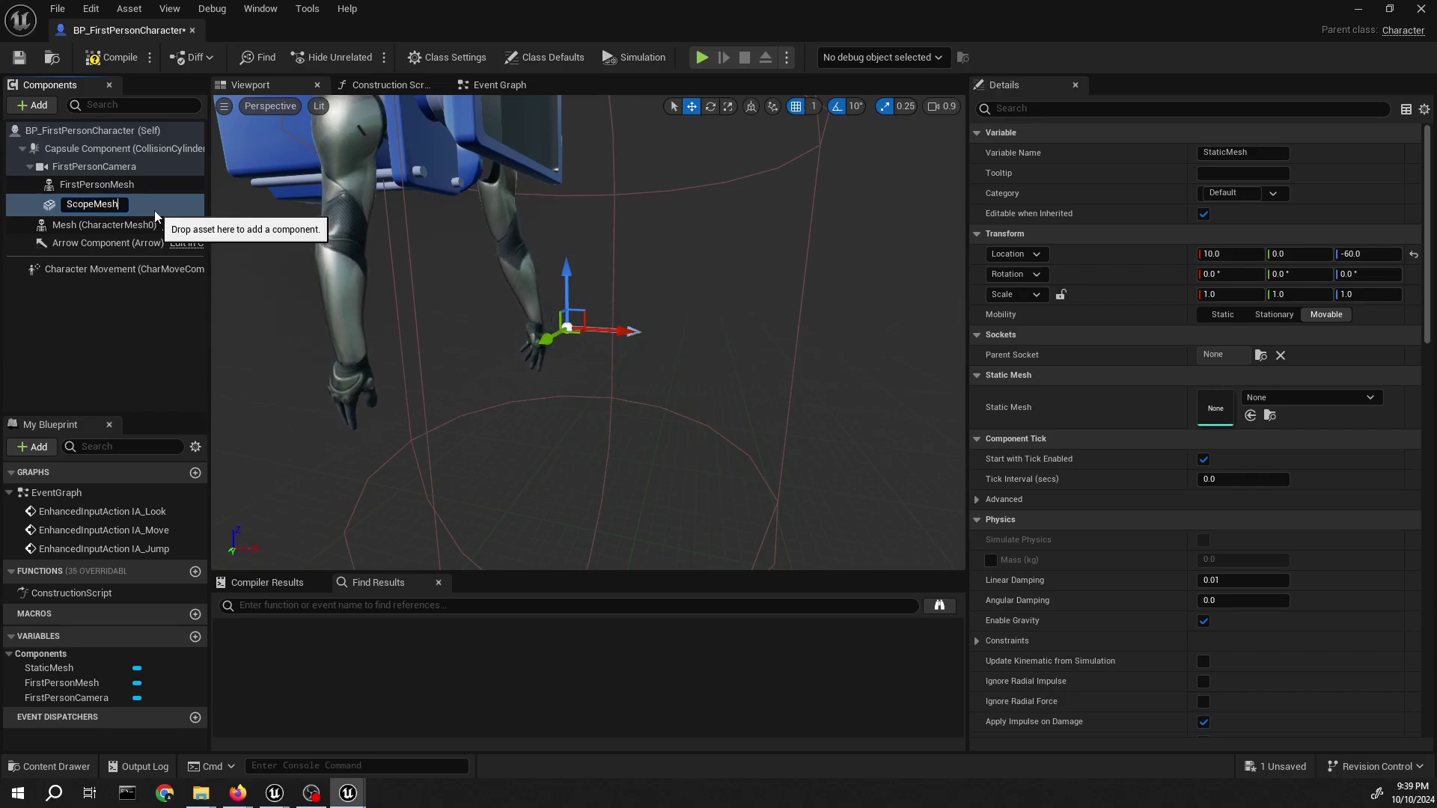
{"action": "key", "text": "Return"}
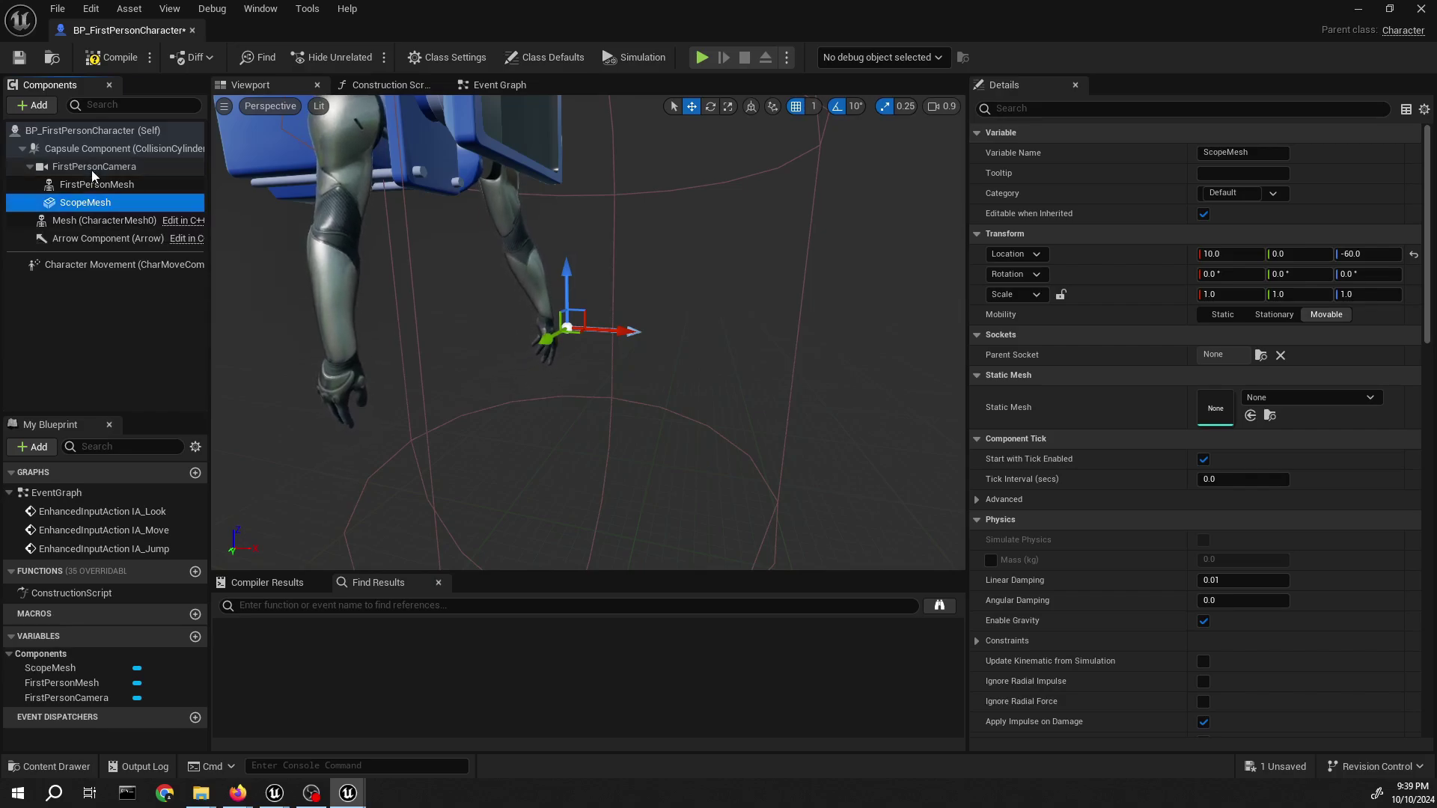
- Add a Static Mesh component named PP Excluder as a child of ScopeMesh
{"action": "left_click", "coordinate": [50, 110]}
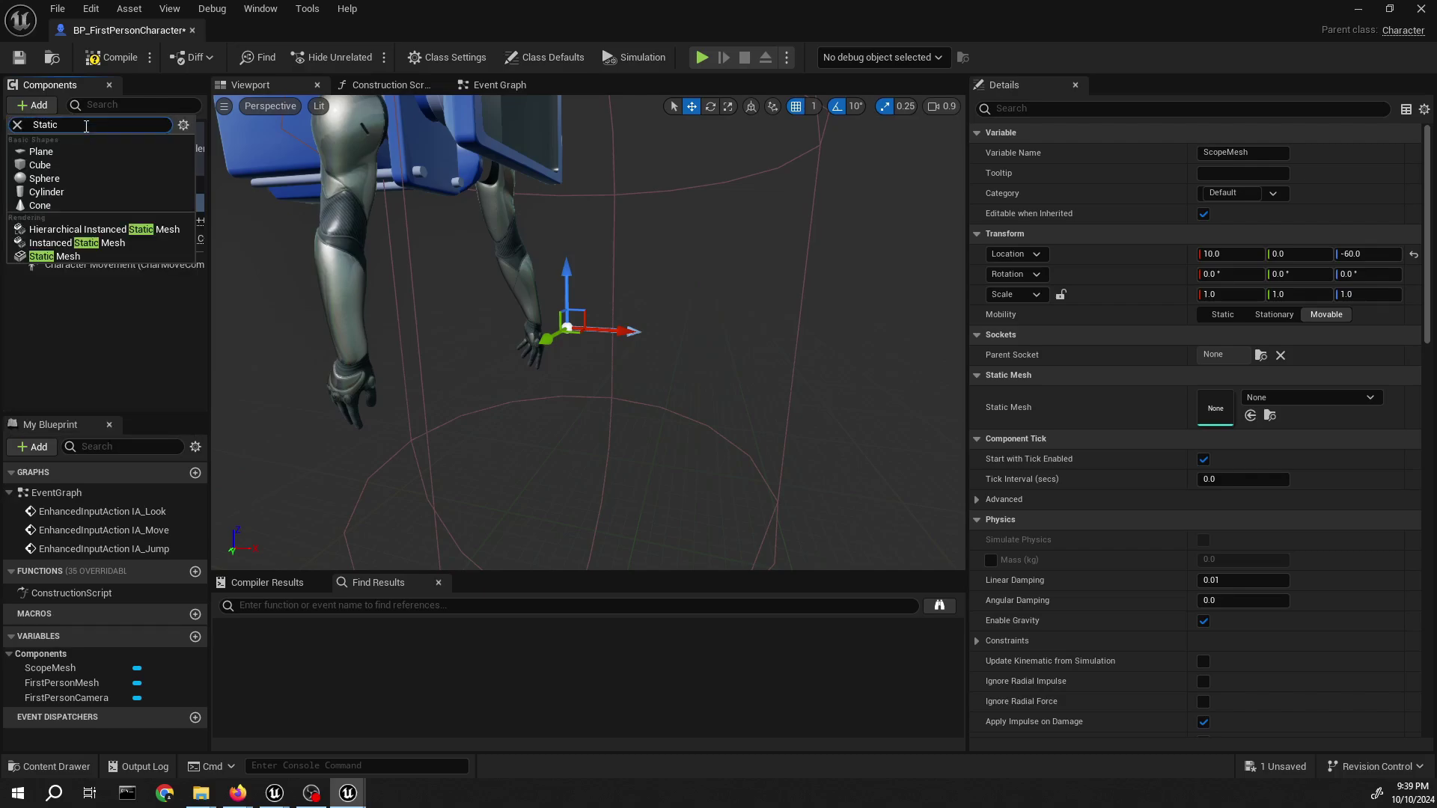
{"action": "left_click", "coordinate": [53, 256]}
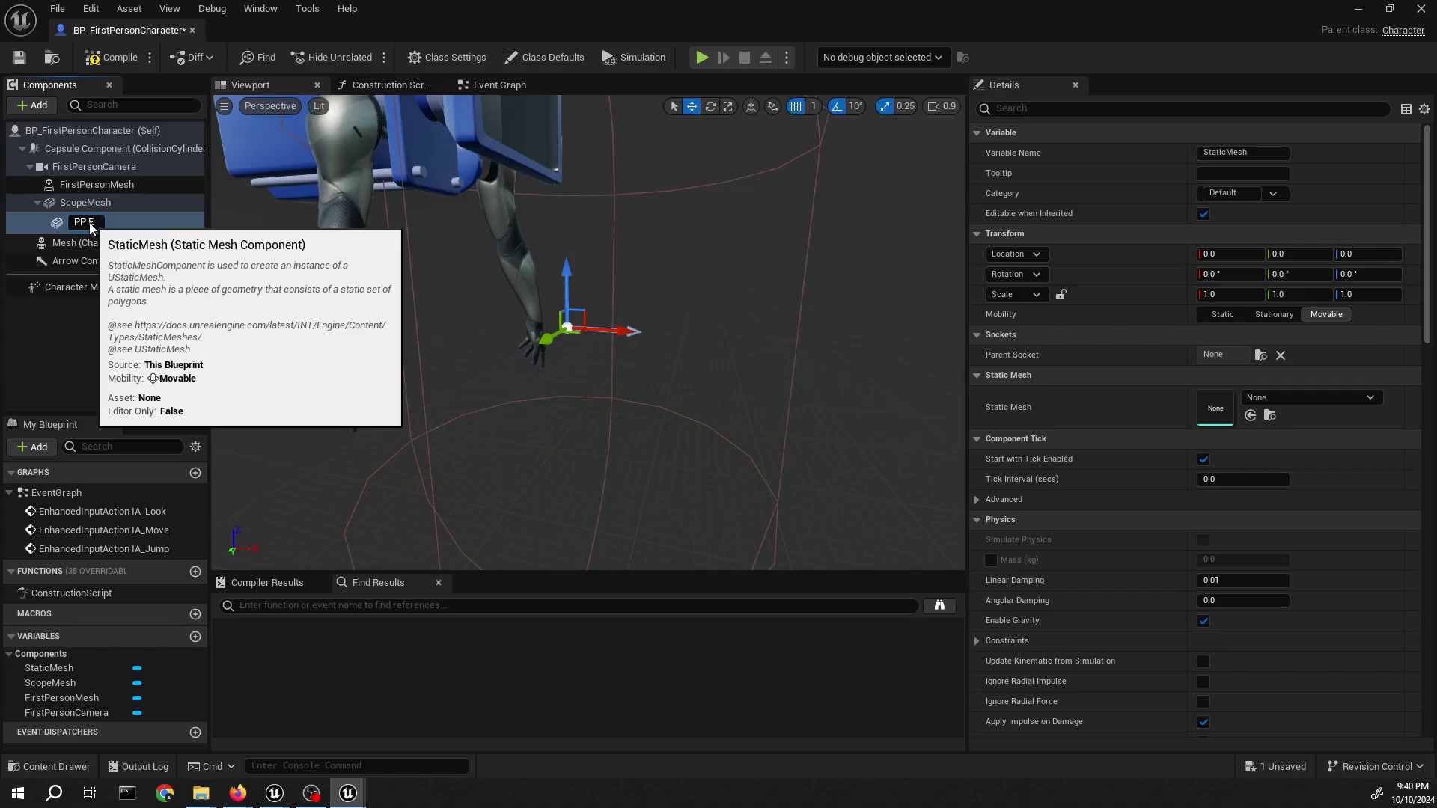
{"action": "type", "text": "PP Excluder"}
{"action": "key", "text": "Return"}
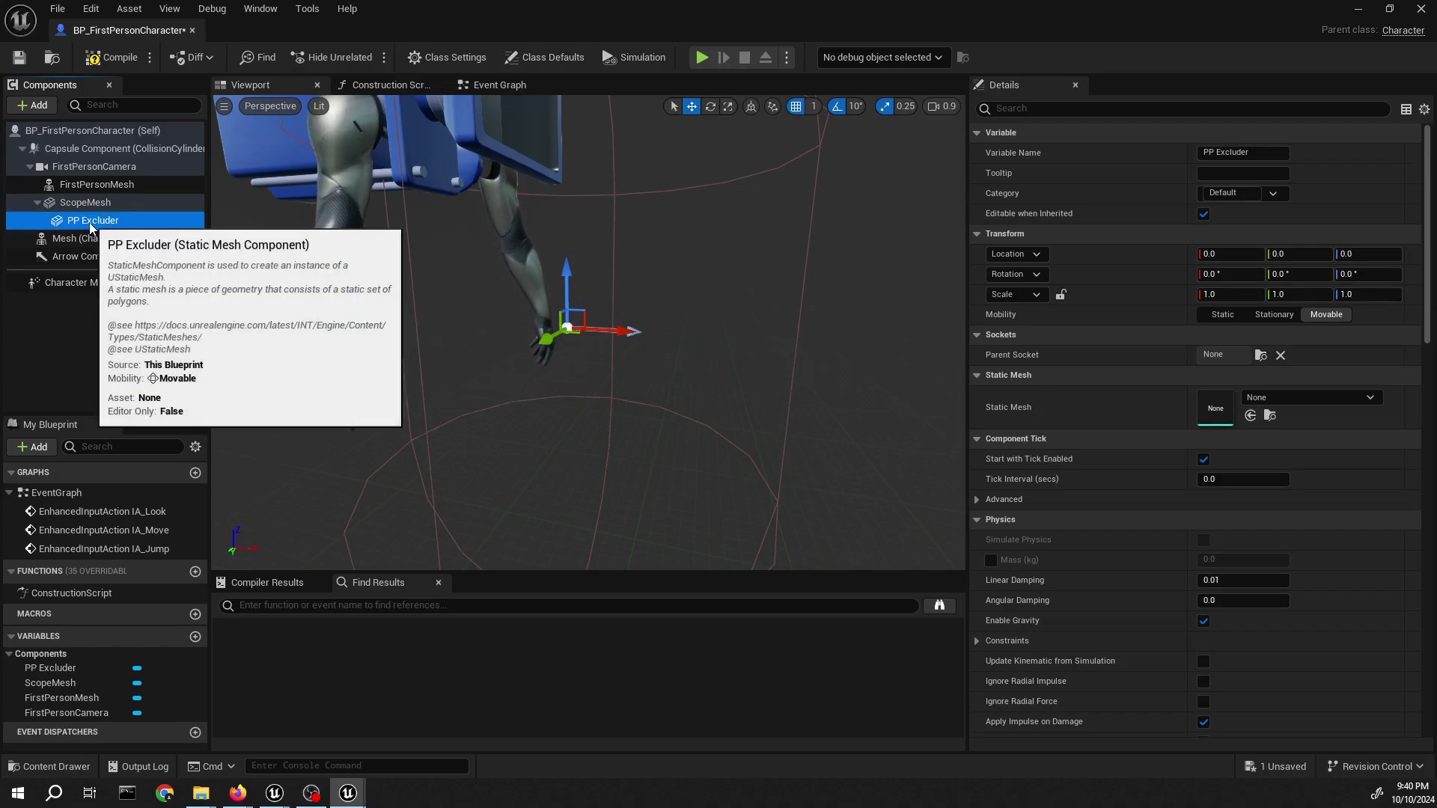
- Assign the SM_attach_ACOG_Scope static mesh to the ScopeMesh component
{"action": "left_click", "coordinate": [85, 202]}
{"action": "left_click", "coordinate": [1298, 398]}
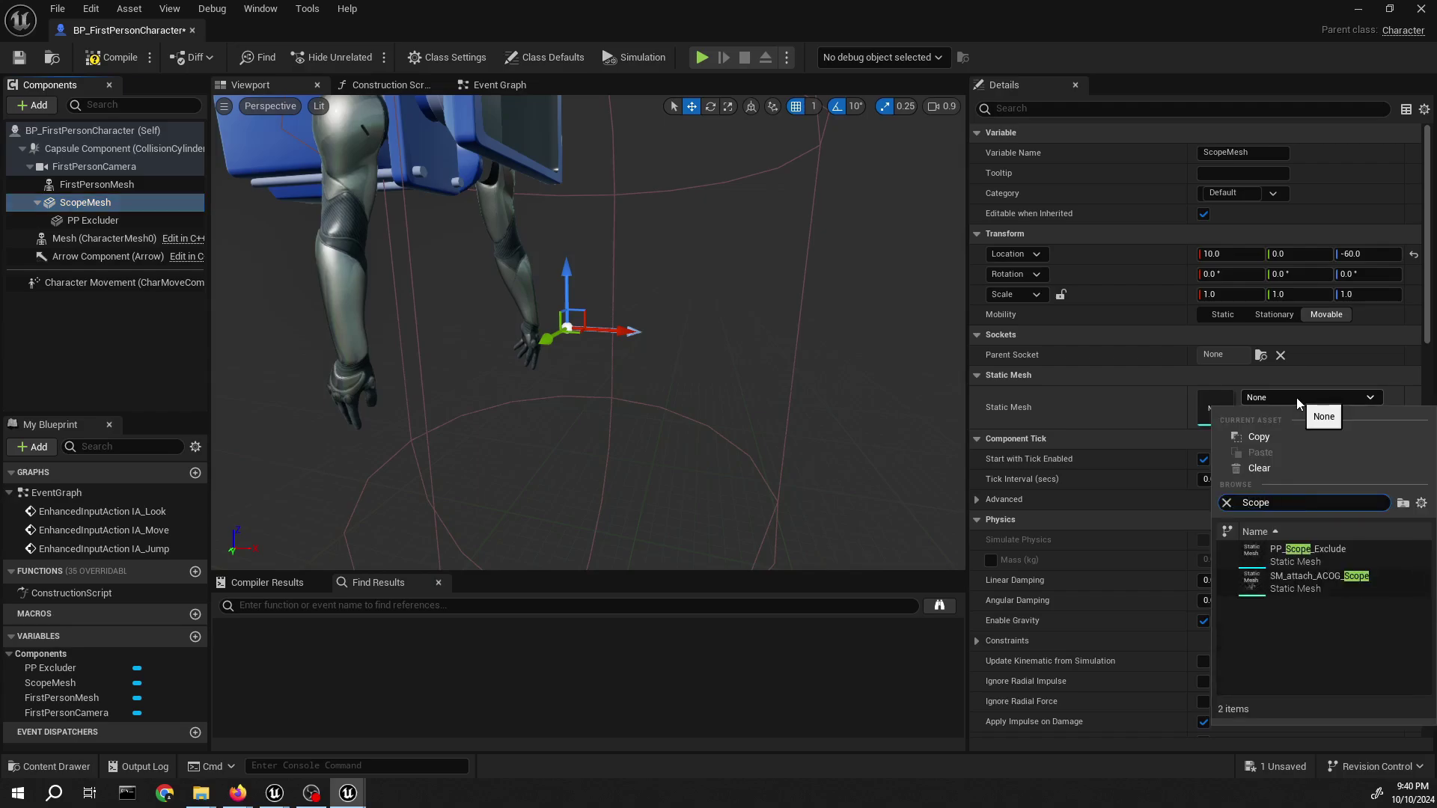
{"action": "left_click", "coordinate": [1319, 581]}
- Reset ScopeMesh's location to 0, 0, 0 and compile the blueprint
{"action": "right_click_drag", "start_coordinate": [735, 357], "coordinate": [587, 304]}
{"action": "scroll", "coordinate": [734, 288], "scroll_direction": "down", "scroll_amount": 4}
{"action": "left_click", "coordinate": [1412, 254]}
{"action": "key", "text": "f"}
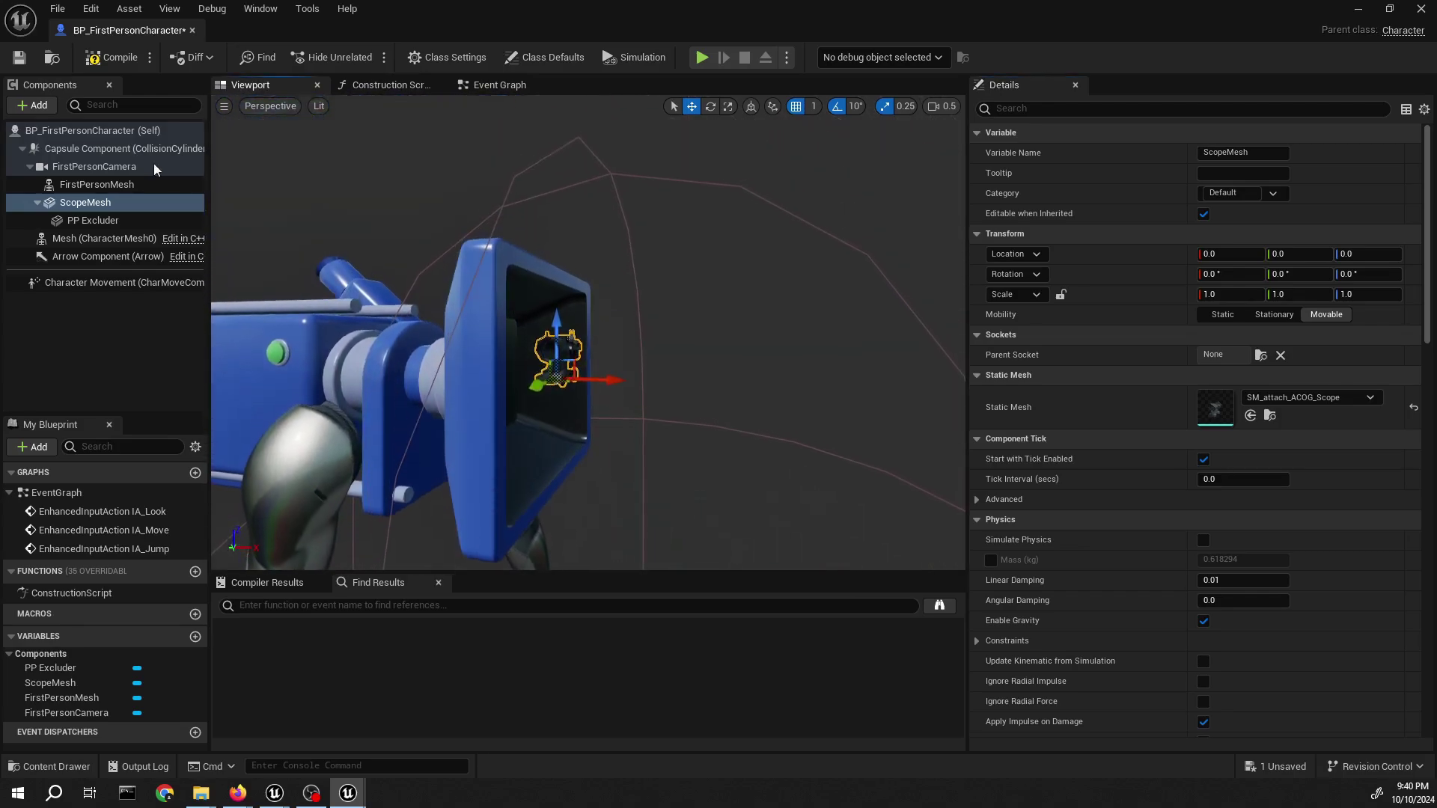
{"action": "left_click", "coordinate": [111, 60]}
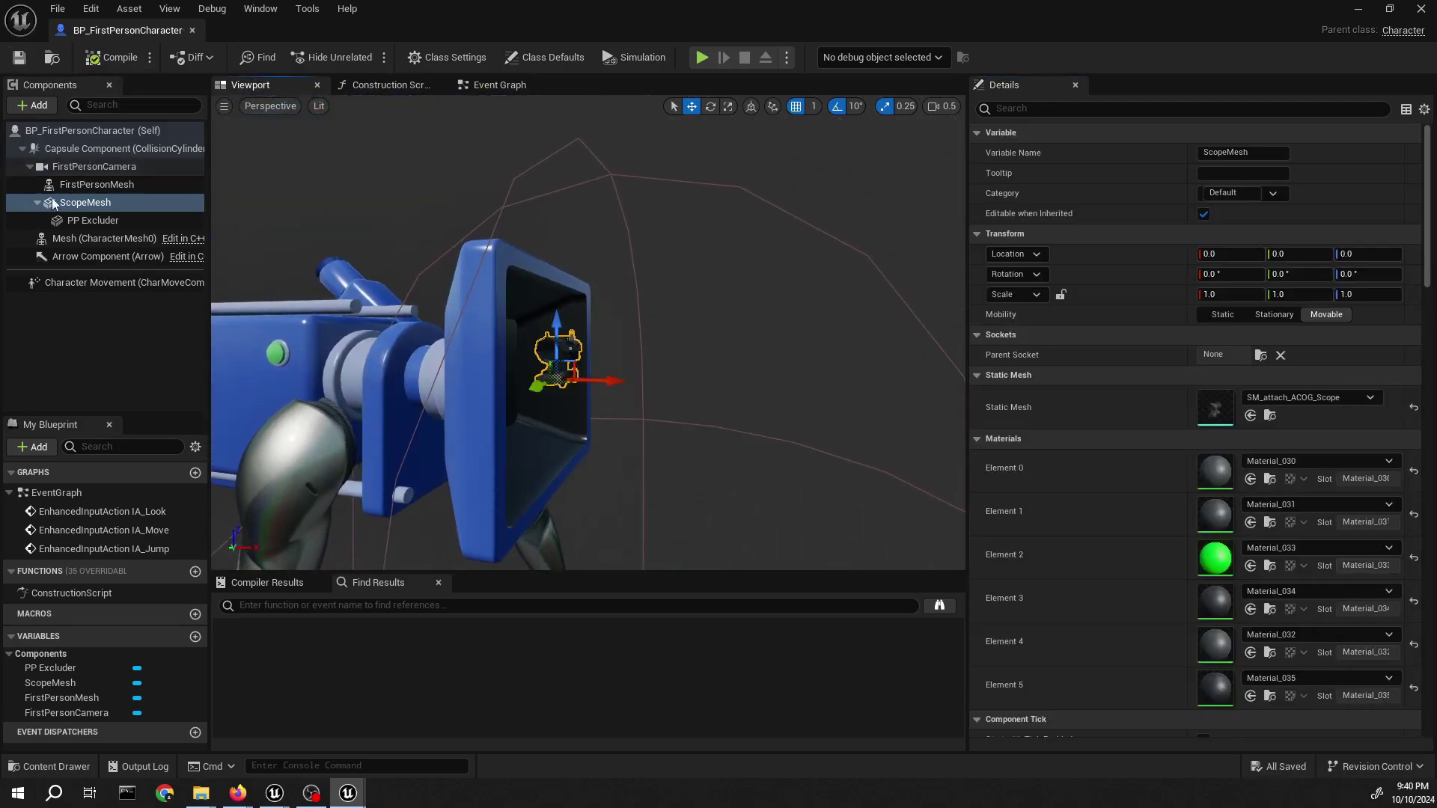
- Assign the PP_Scope_Exclude static mesh to the PP Excluder component
{"action": "left_click", "coordinate": [93, 220]}
{"action": "left_click", "coordinate": [1323, 399]}
{"action": "type", "text": "ex"}
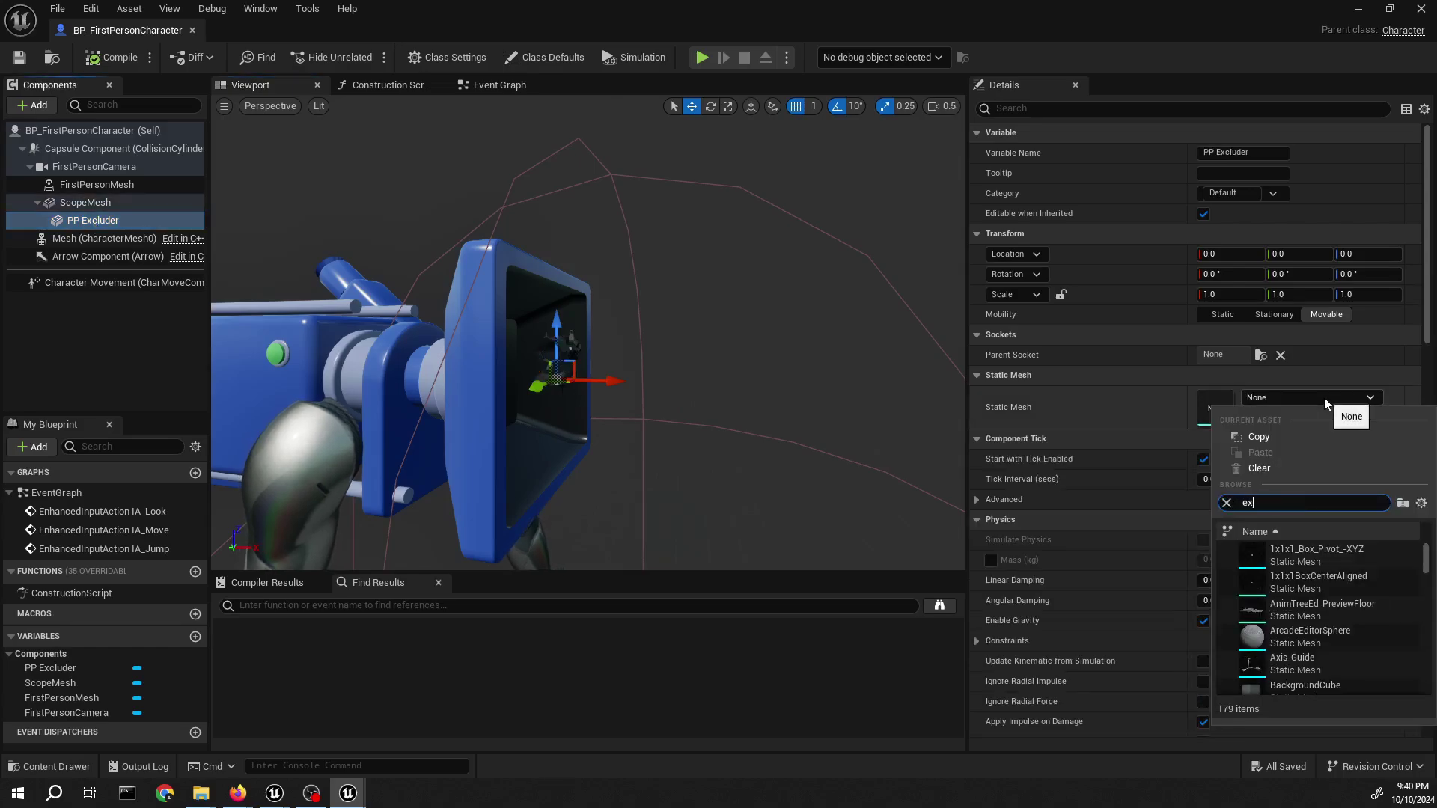
{"action": "type", "text": "clud"}
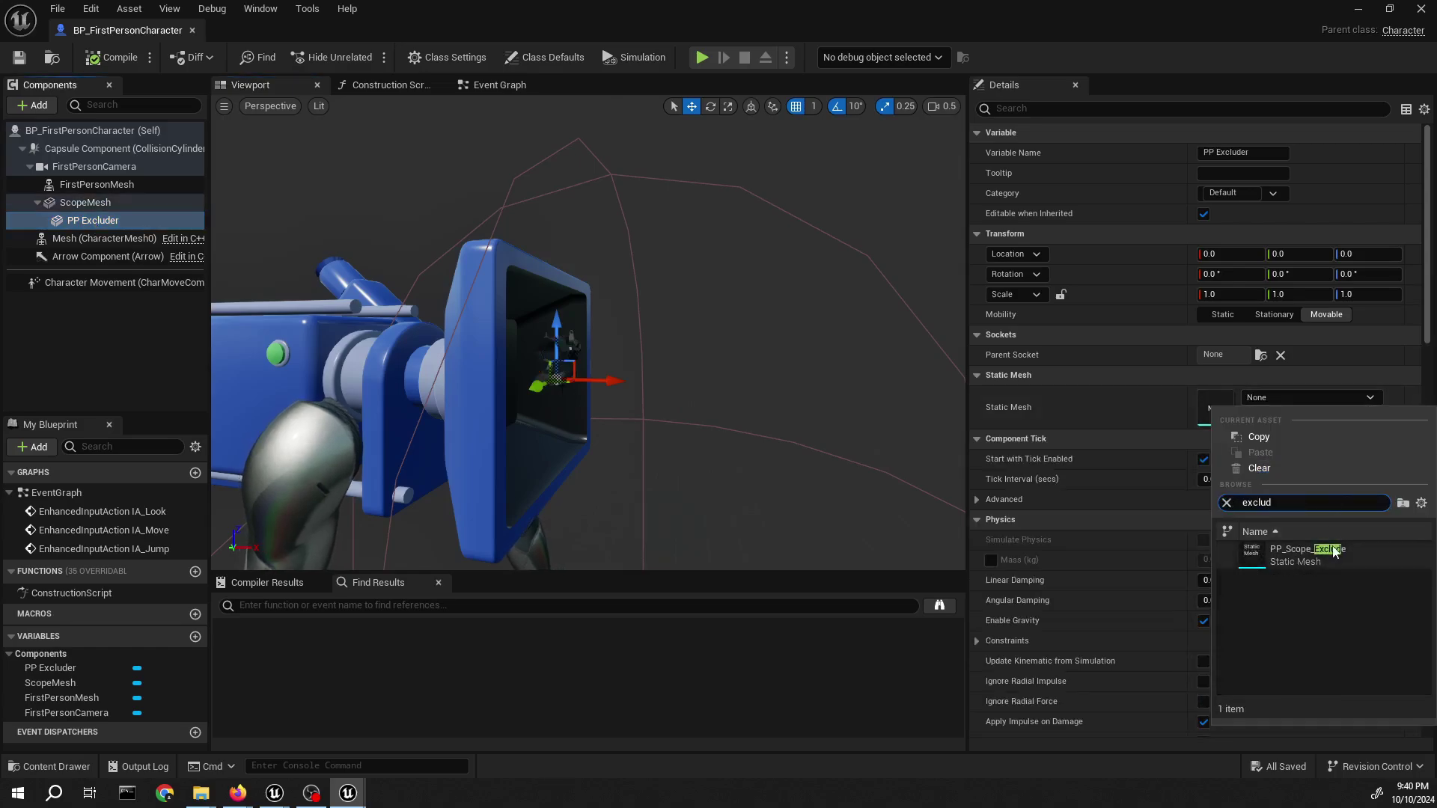
{"action": "left_click", "coordinate": [1332, 552]}
- Set PP Excluder's parent socket to pp_exclude and save the blueprint
{"action": "right_click_drag", "start_coordinate": [674, 311], "coordinate": [598, 312]}
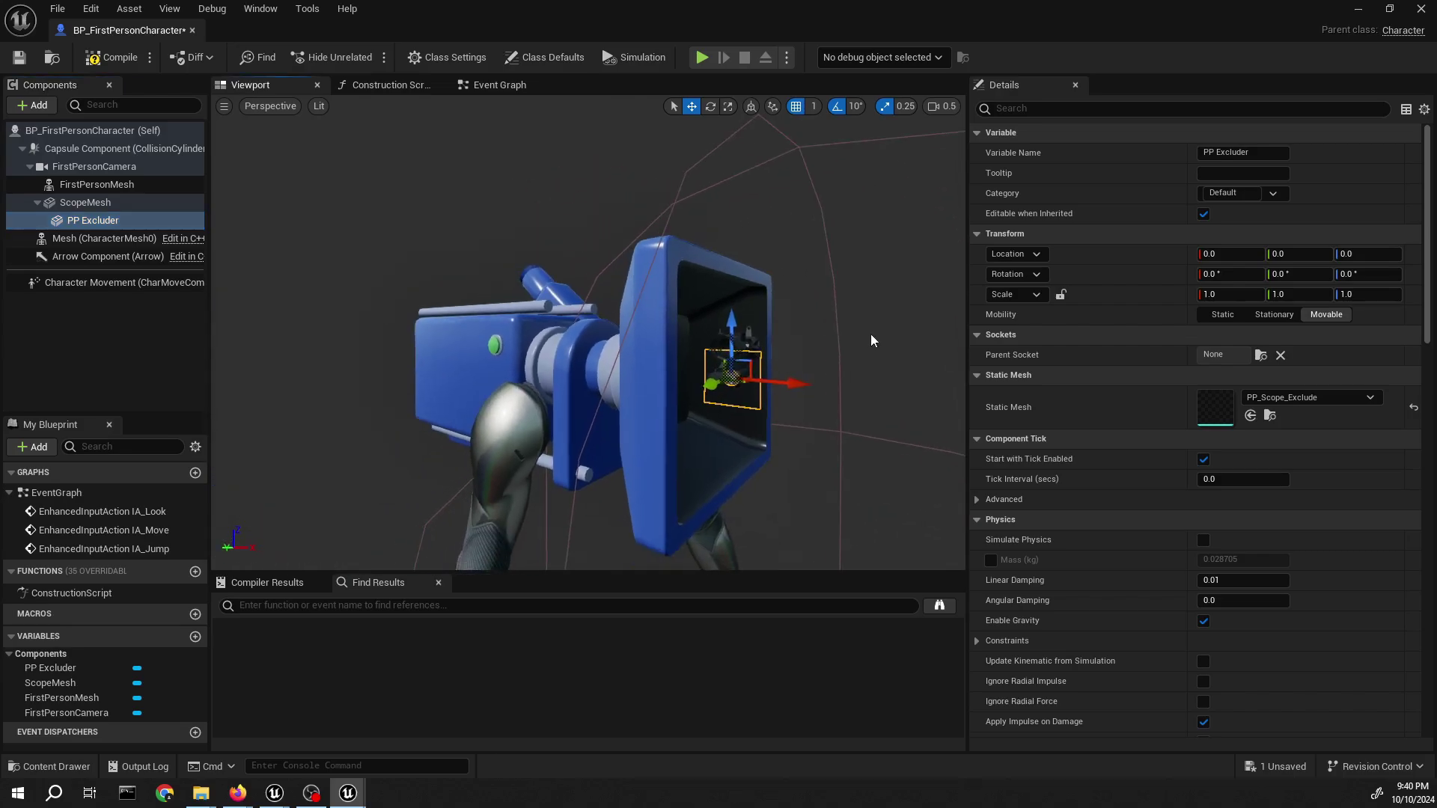
{"action": "left_click", "coordinate": [1260, 356]}
{"action": "left_click", "coordinate": [1286, 410]}
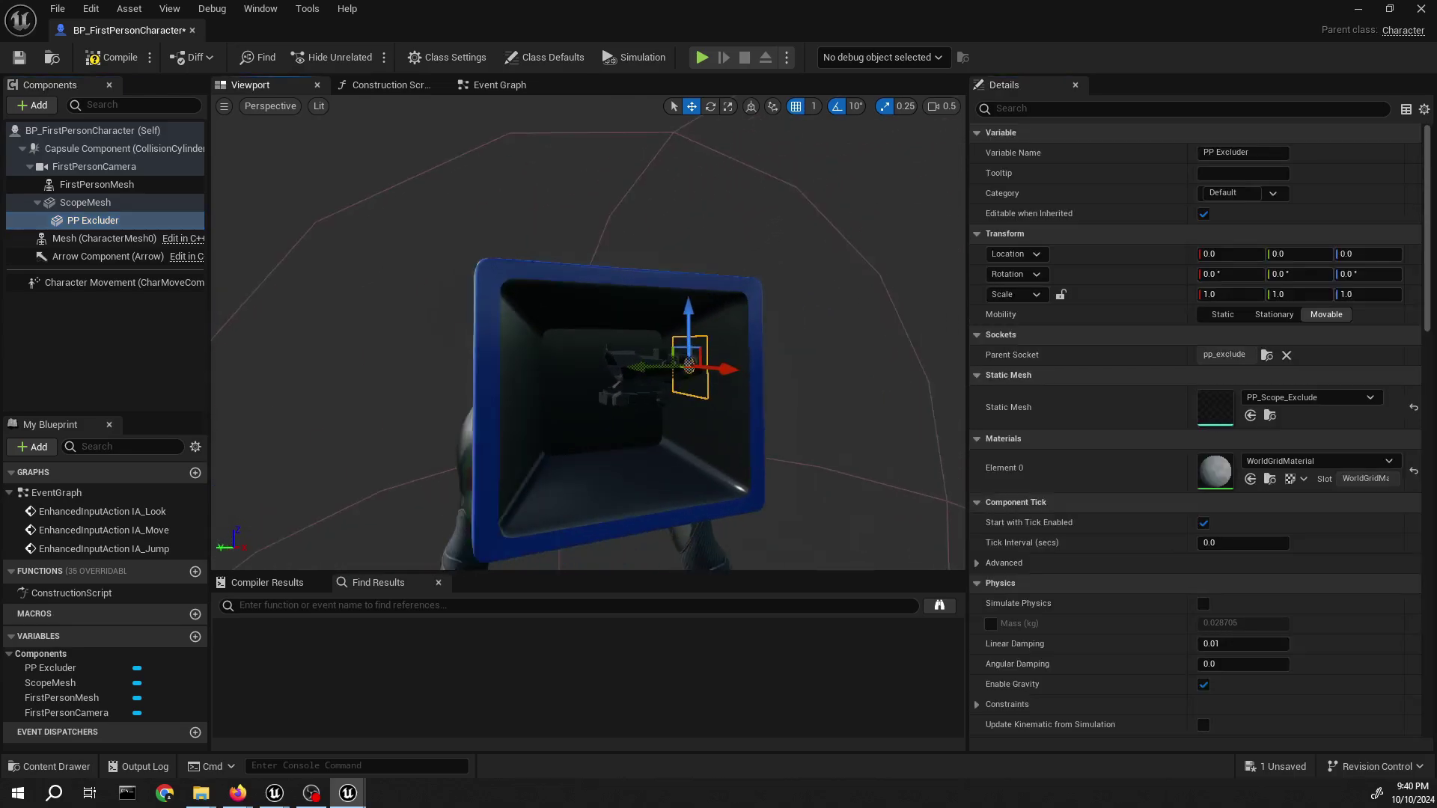
{"action": "right_click_drag", "start_coordinate": [587, 332], "coordinate": [673, 315]}
{"action": "key", "text": "ctrl+s"}
- Set ScopeMesh's Z rotation to -90° so the scope points along the camera's forward axis
{"action": "left_click", "coordinate": [122, 202]}
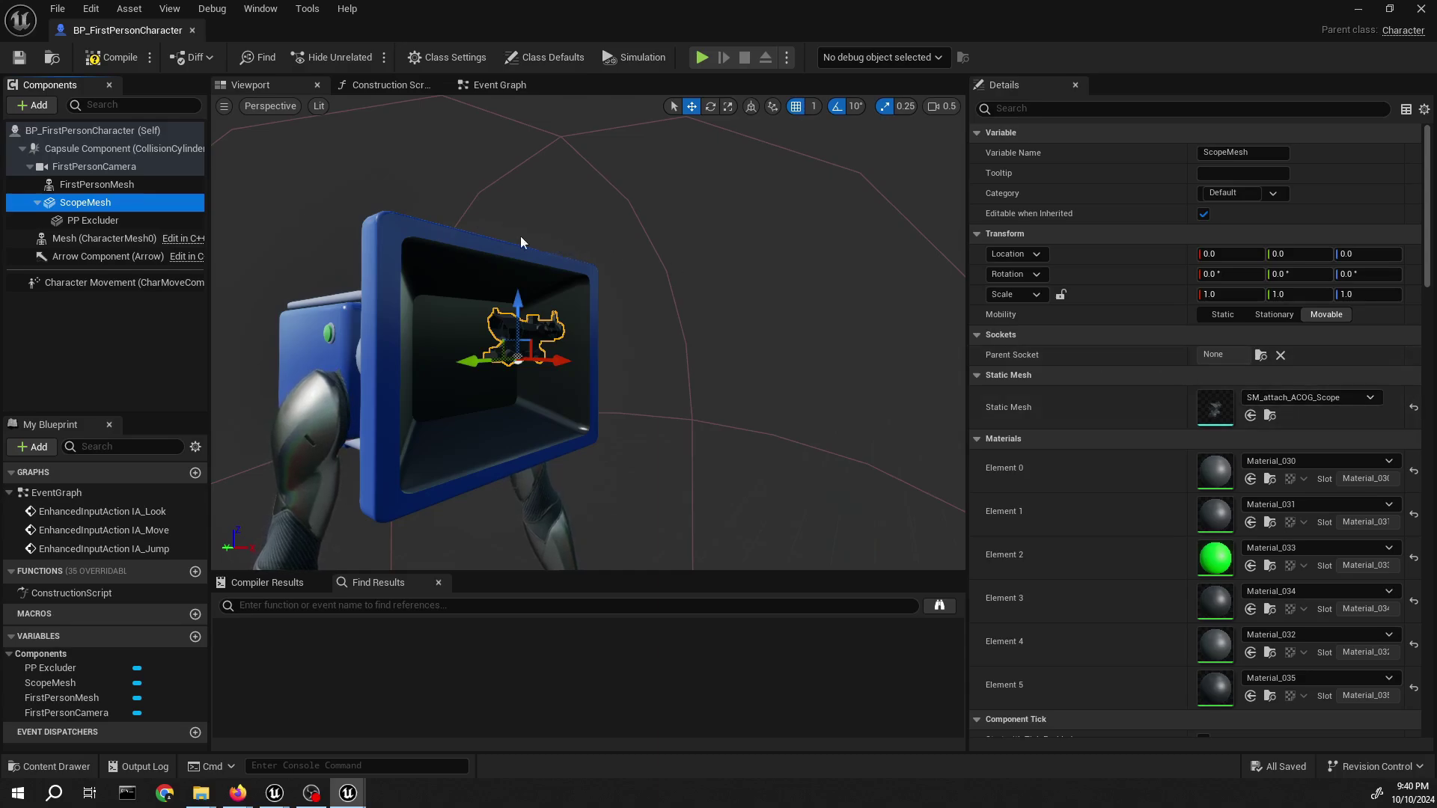
{"action": "right_click_drag", "start_coordinate": [896, 286], "coordinate": [897, 314]}
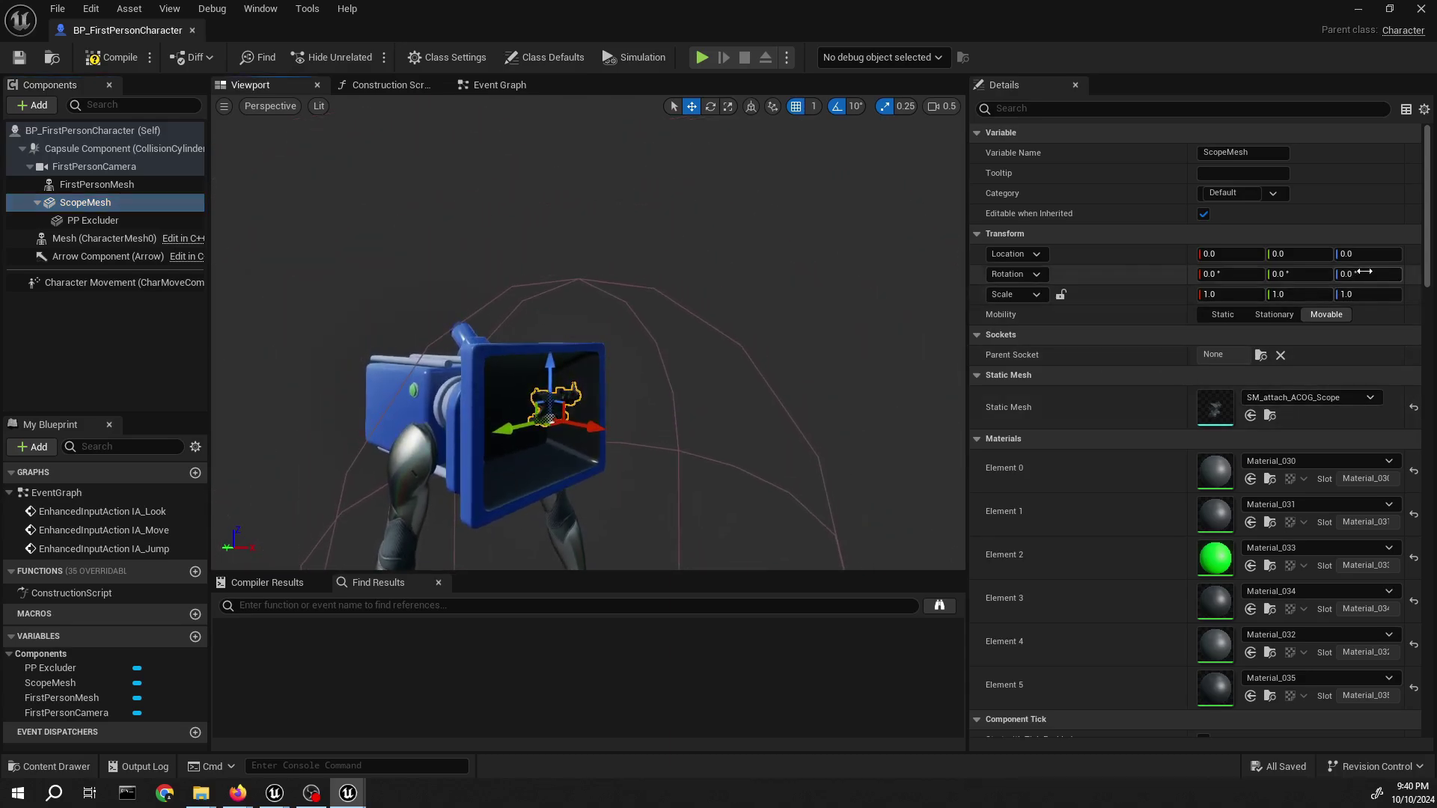
{"action": "key", "text": "Return"}
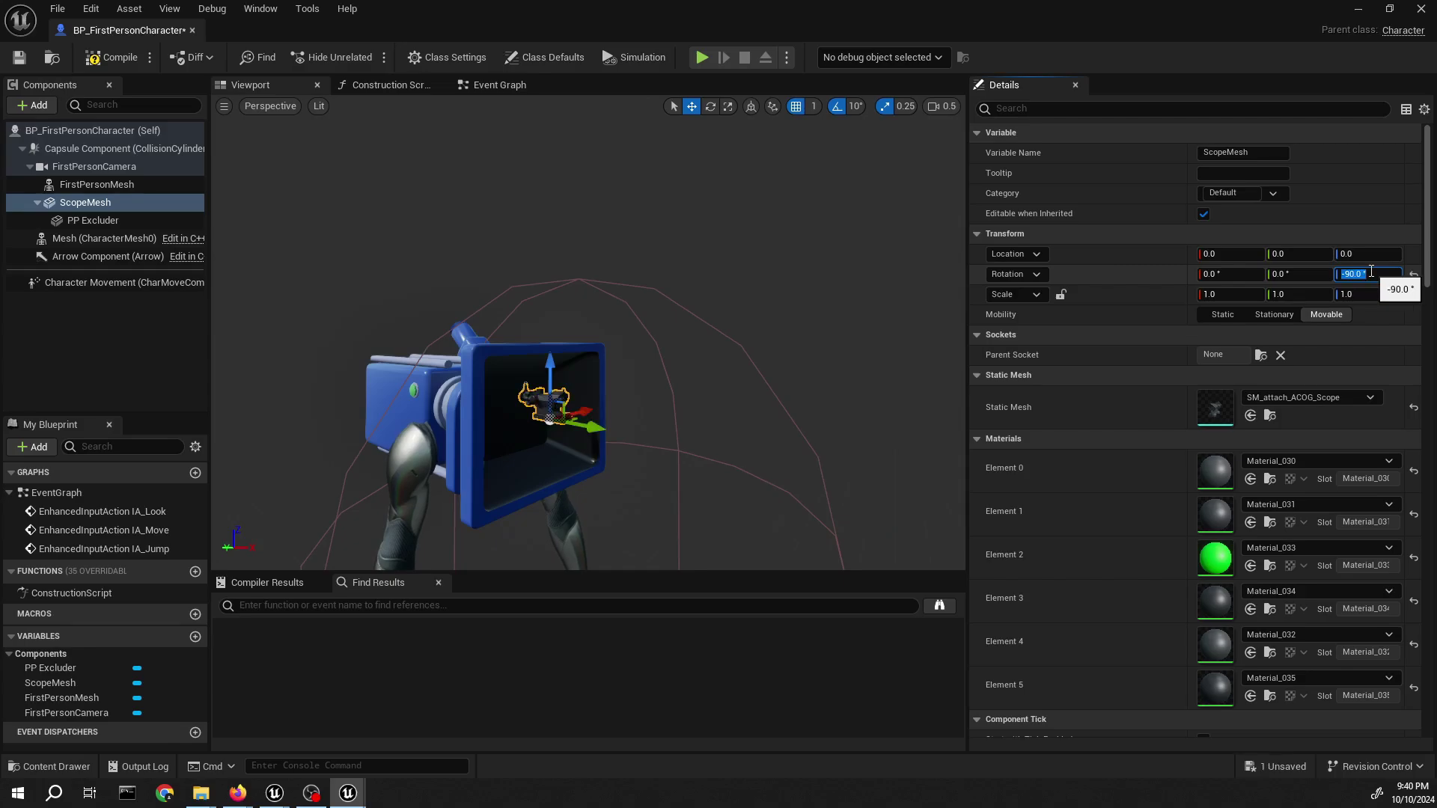
- Set ScopeMesh's scale to 3.5 on all three axes
{"action": "left_click", "coordinate": [1228, 294]}
{"action": "type", "text": "3.5"}
{"action": "key", "text": "Tab"}
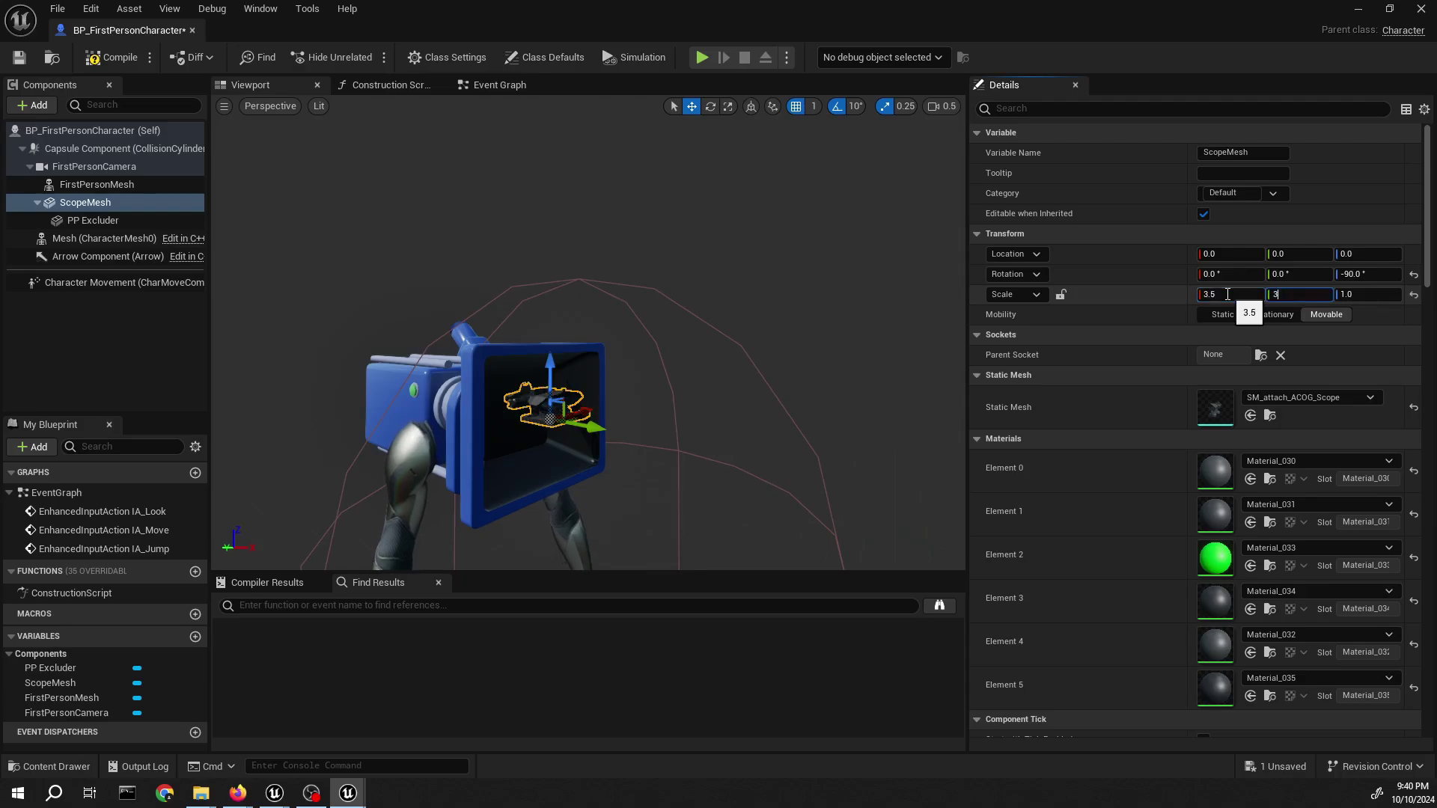
{"action": "type", "text": "3.5"}
{"action": "key", "text": "Tab"}
{"action": "type", "text": "3"}
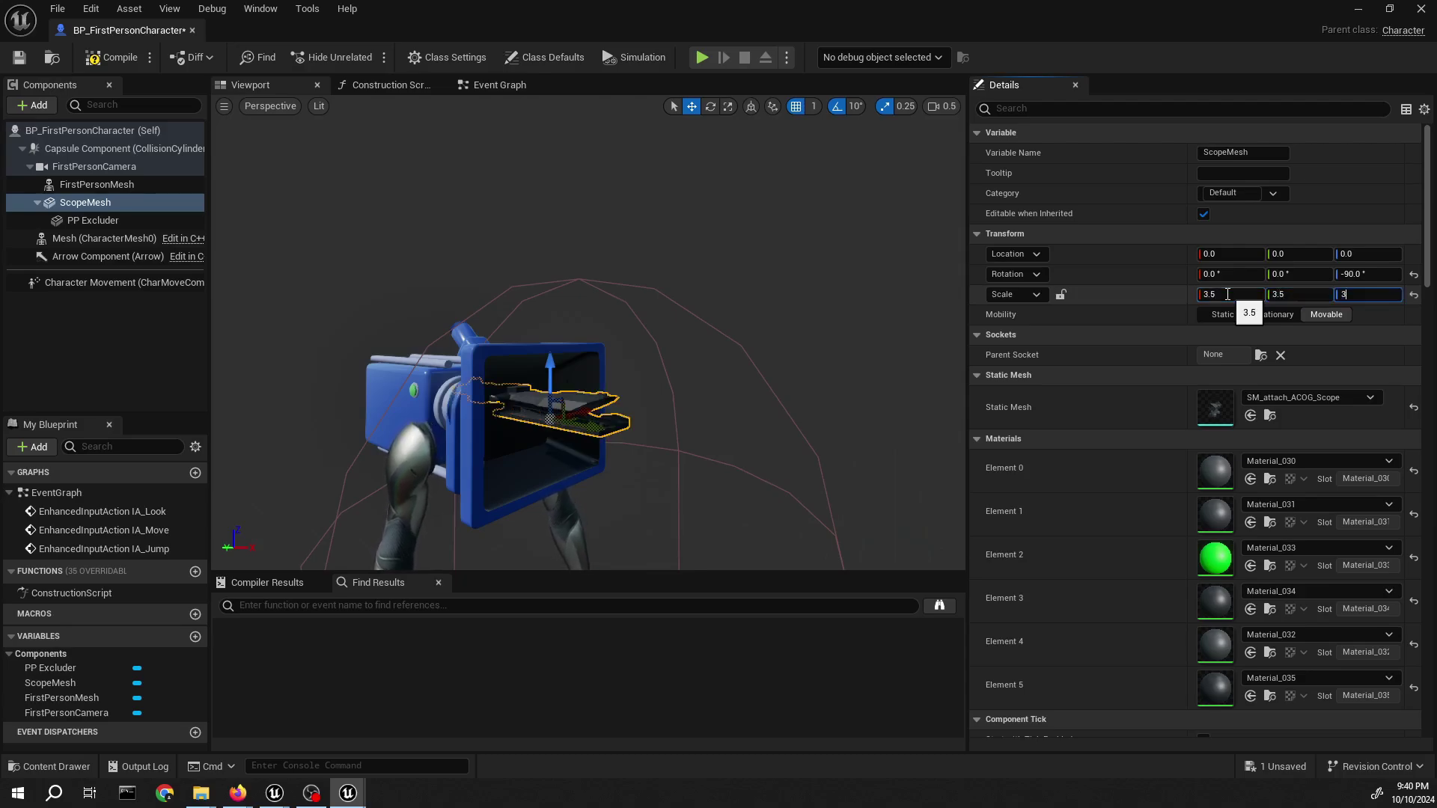
{"action": "type", "text": ".5"}
{"action": "key", "text": "Return"}
- Lower ScopeMesh to a Z location of -18 and compile the blueprint
{"action": "right_click_drag", "start_coordinate": [674, 330], "coordinate": [756, 374]}
{"action": "key", "text": "w"}
{"action": "mouse_move", "coordinate": [497, 301]}
{"action": "right_mouse_down"}
{"action": "mouse_move", "coordinate": [644, 301]}
{"action": "mouse_move", "coordinate": [497, 301]}
{"action": "right_mouse_up"}
{"action": "key", "text": "a"}
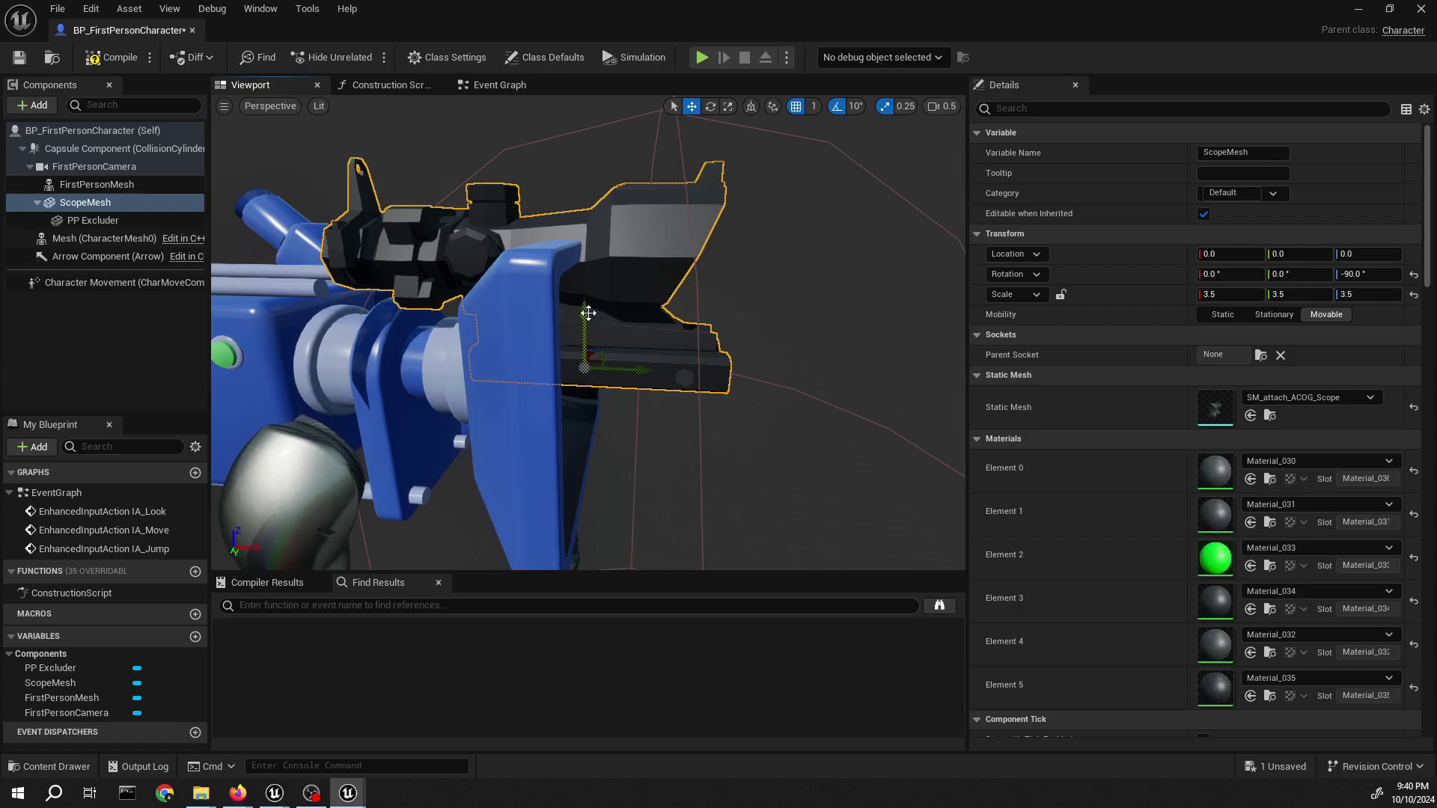
{"action": "left_click_drag", "start_coordinate": [589, 313], "coordinate": [598, 421]}
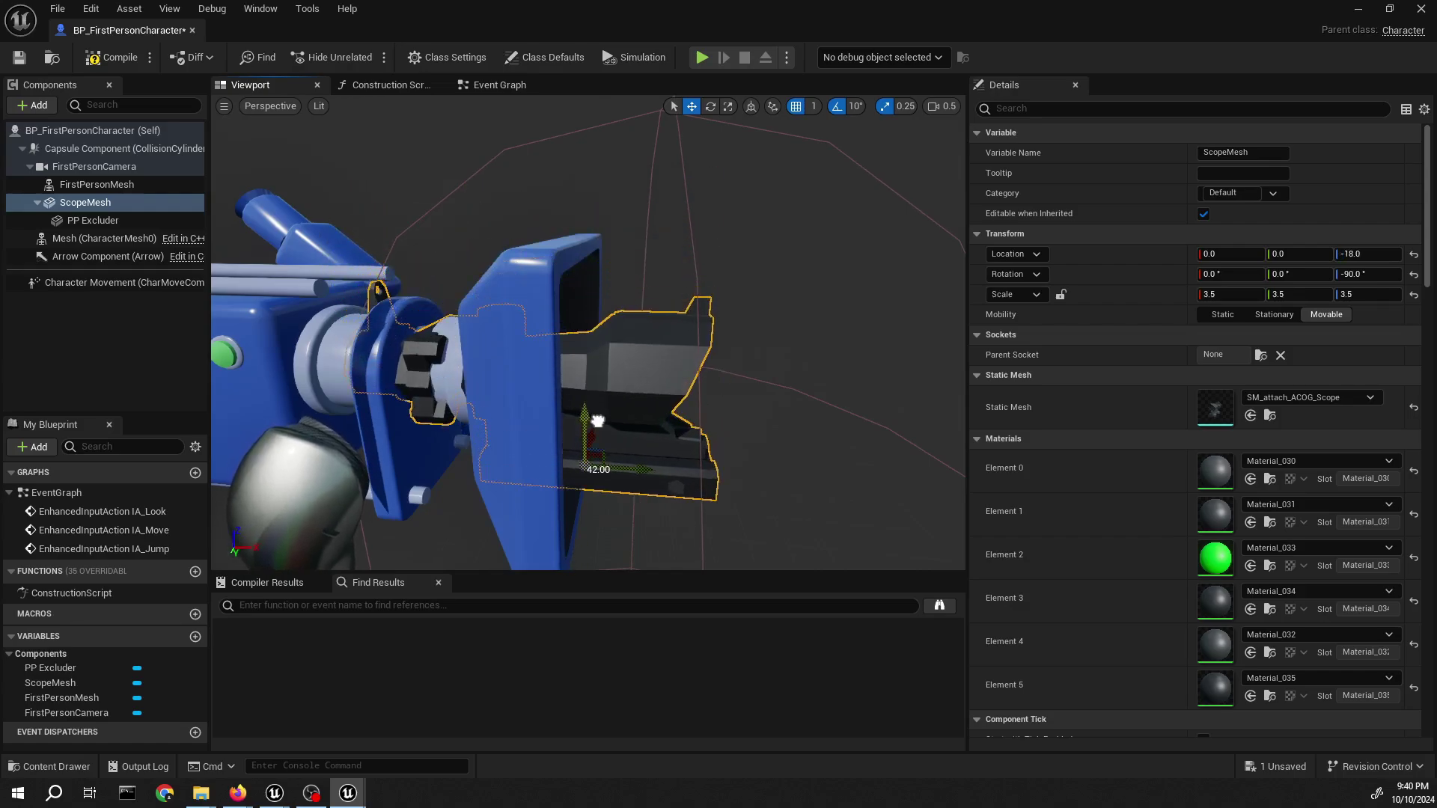
{"action": "left_click", "coordinate": [111, 60]}
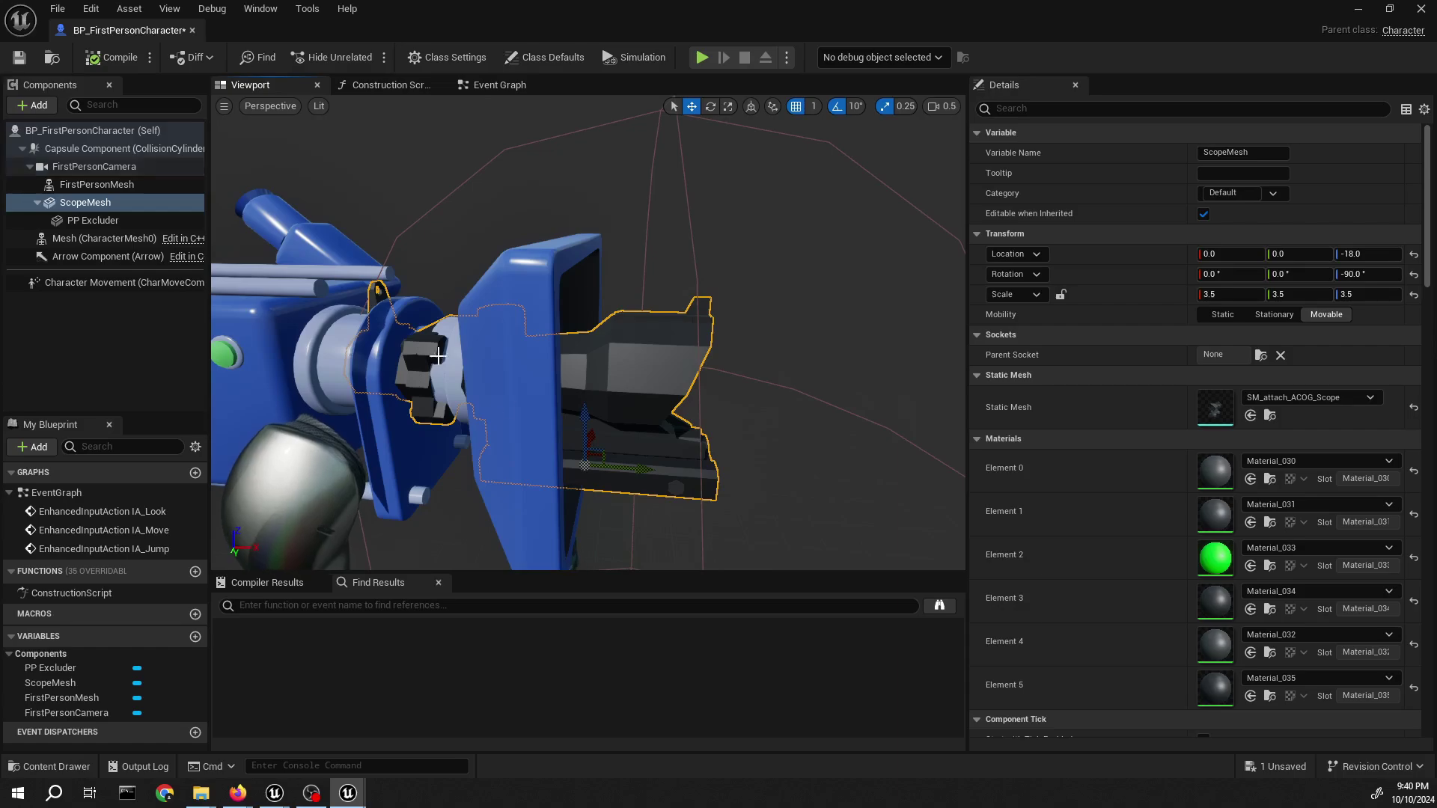
- Move ScopeMesh forward from the camera to an X location of 70 and save the blueprint
{"action": "left_click_drag", "start_coordinate": [634, 473], "coordinate": [964, 515]}
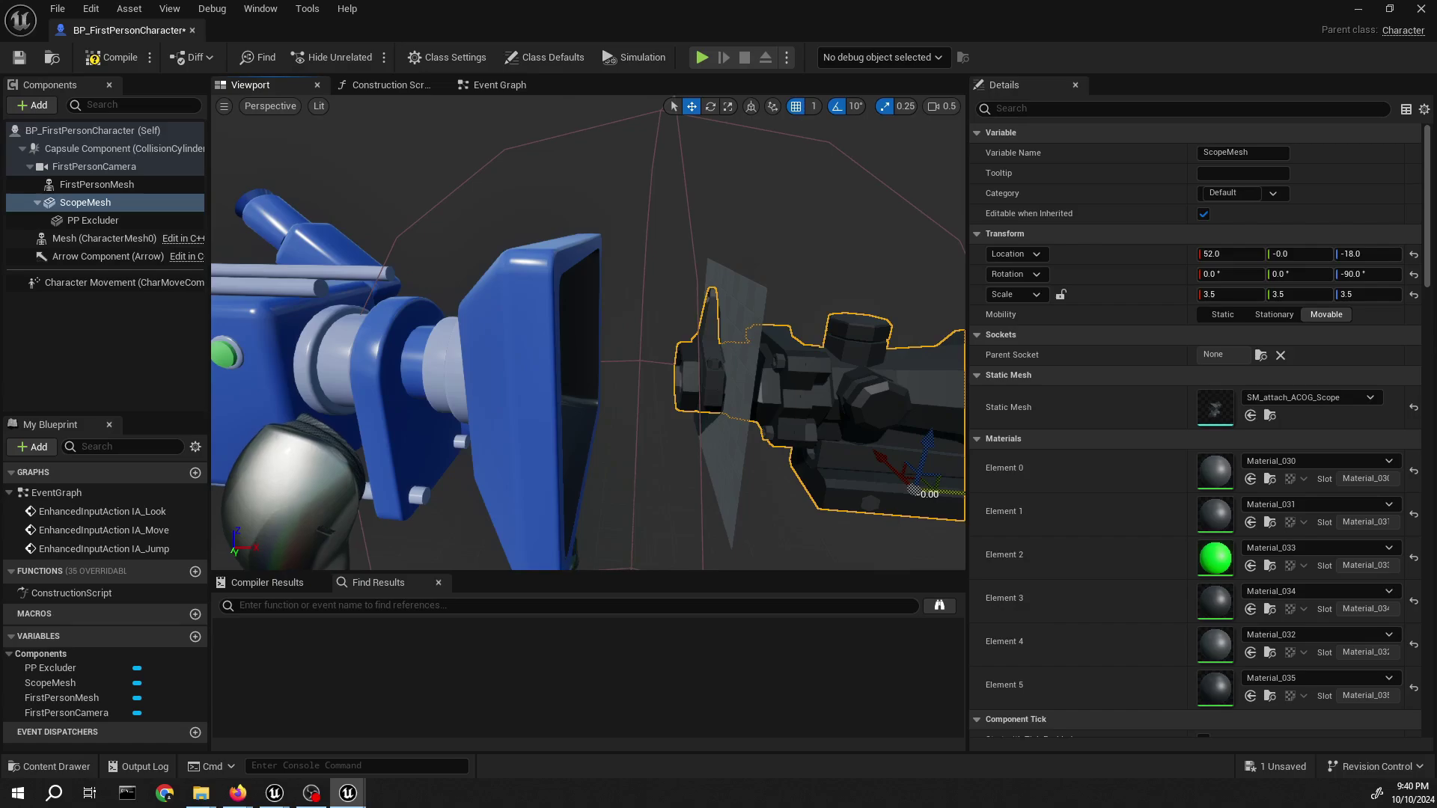
{"action": "scroll", "coordinate": [741, 469], "scroll_direction": "down", "scroll_amount": 5}
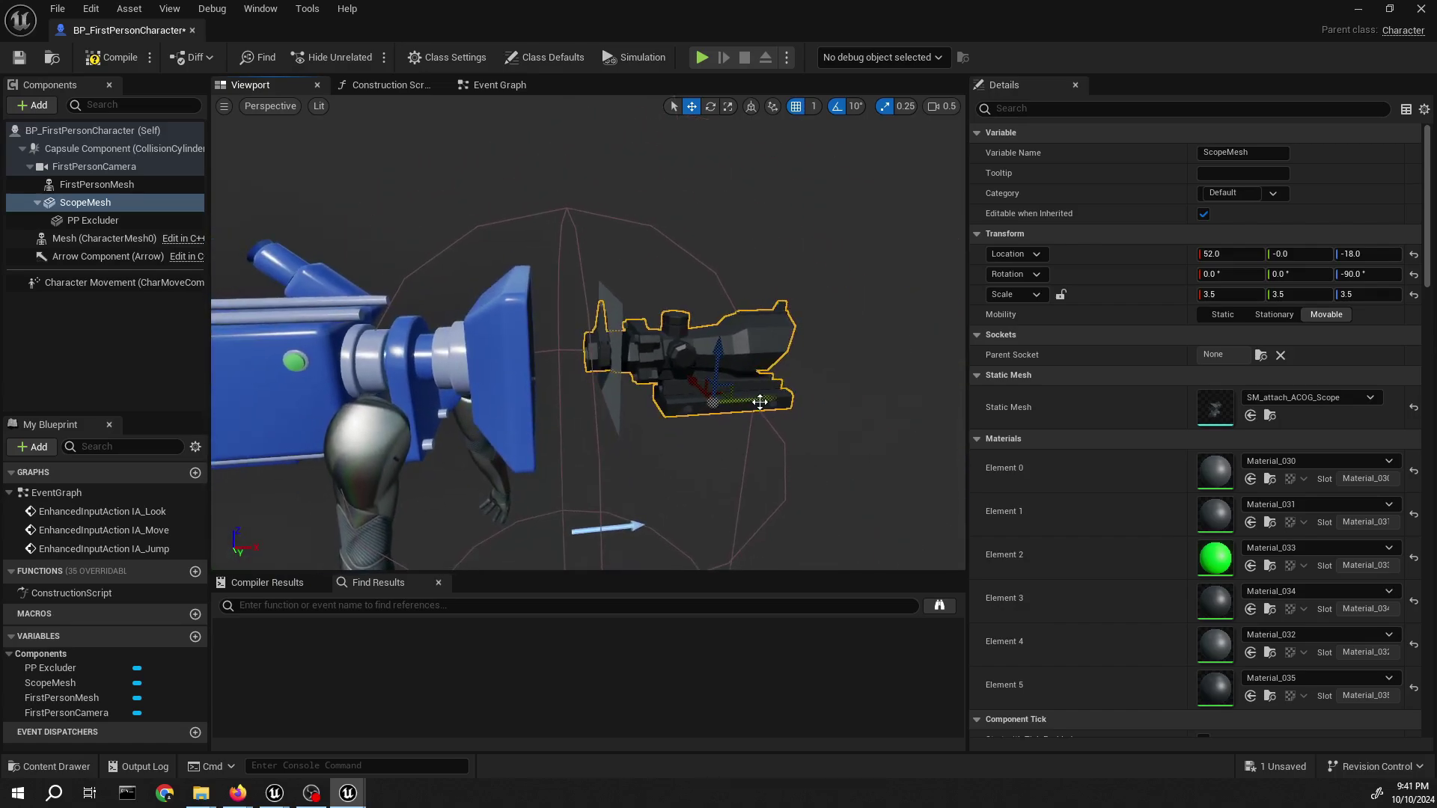
{"action": "left_click_drag", "start_coordinate": [760, 402], "coordinate": [815, 404]}
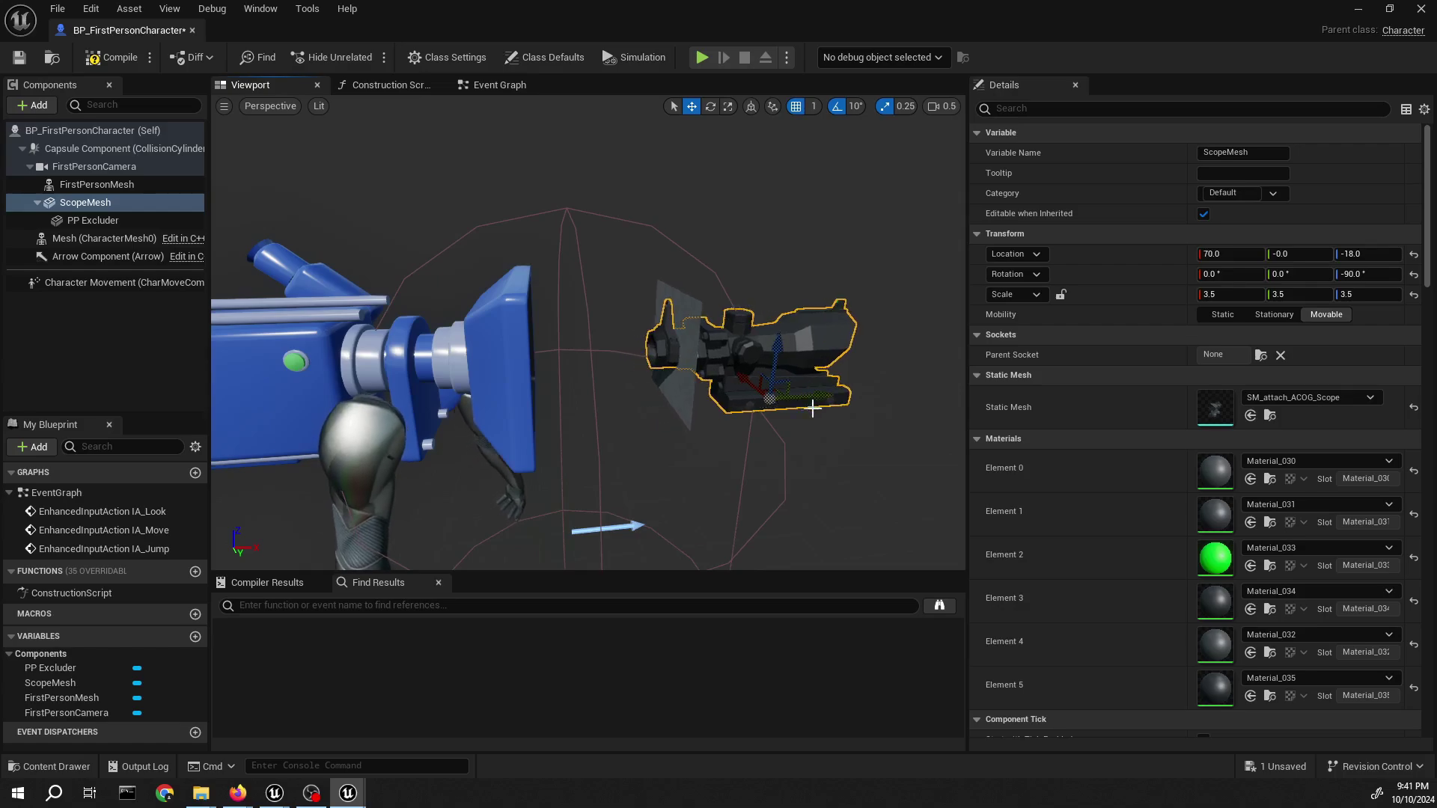
{"action": "left_click", "coordinate": [23, 57]}
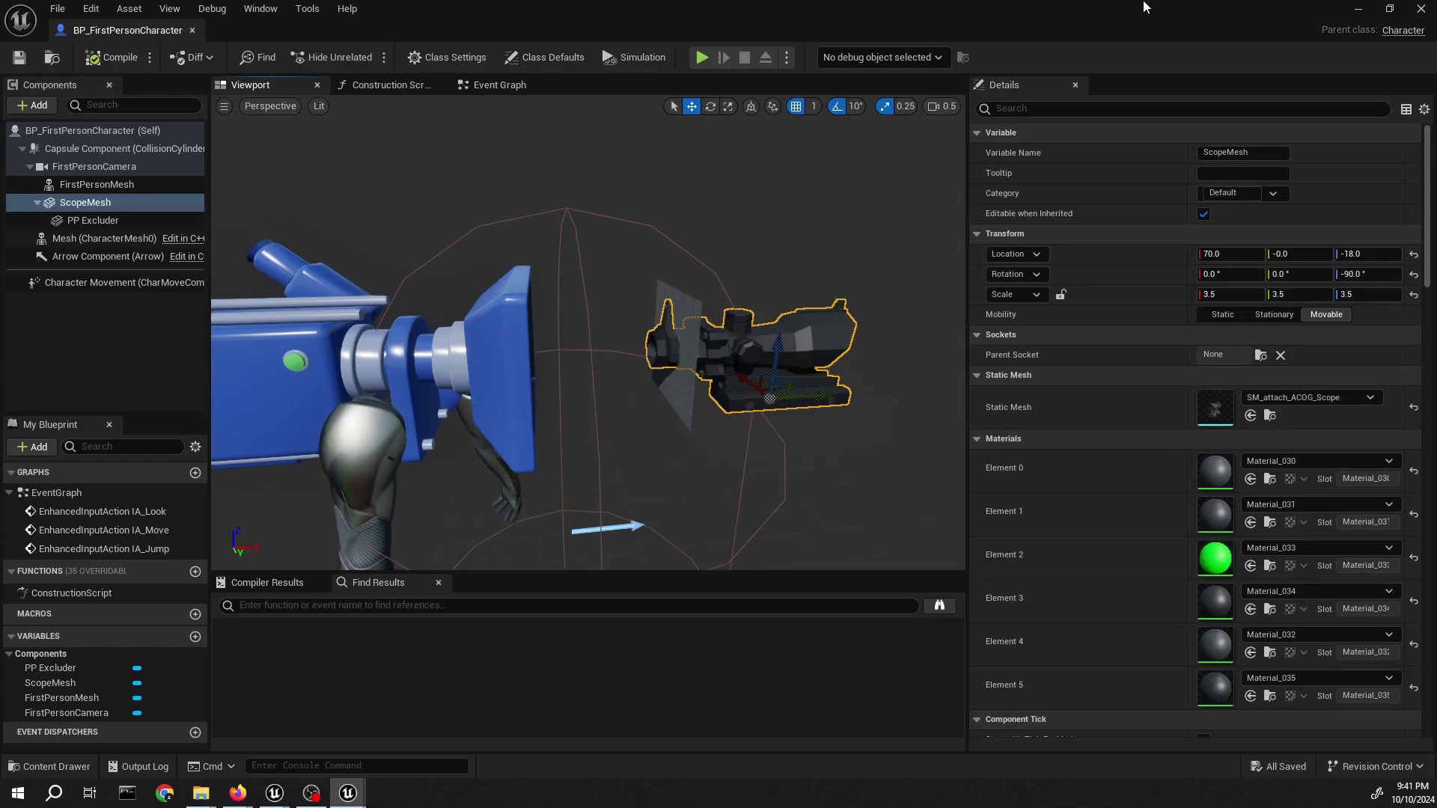
- Return to the level editor and briefly play FirstPersonMap to check the scope's placement in the player's view
{"action": "left_click", "coordinate": [1353, 18]}
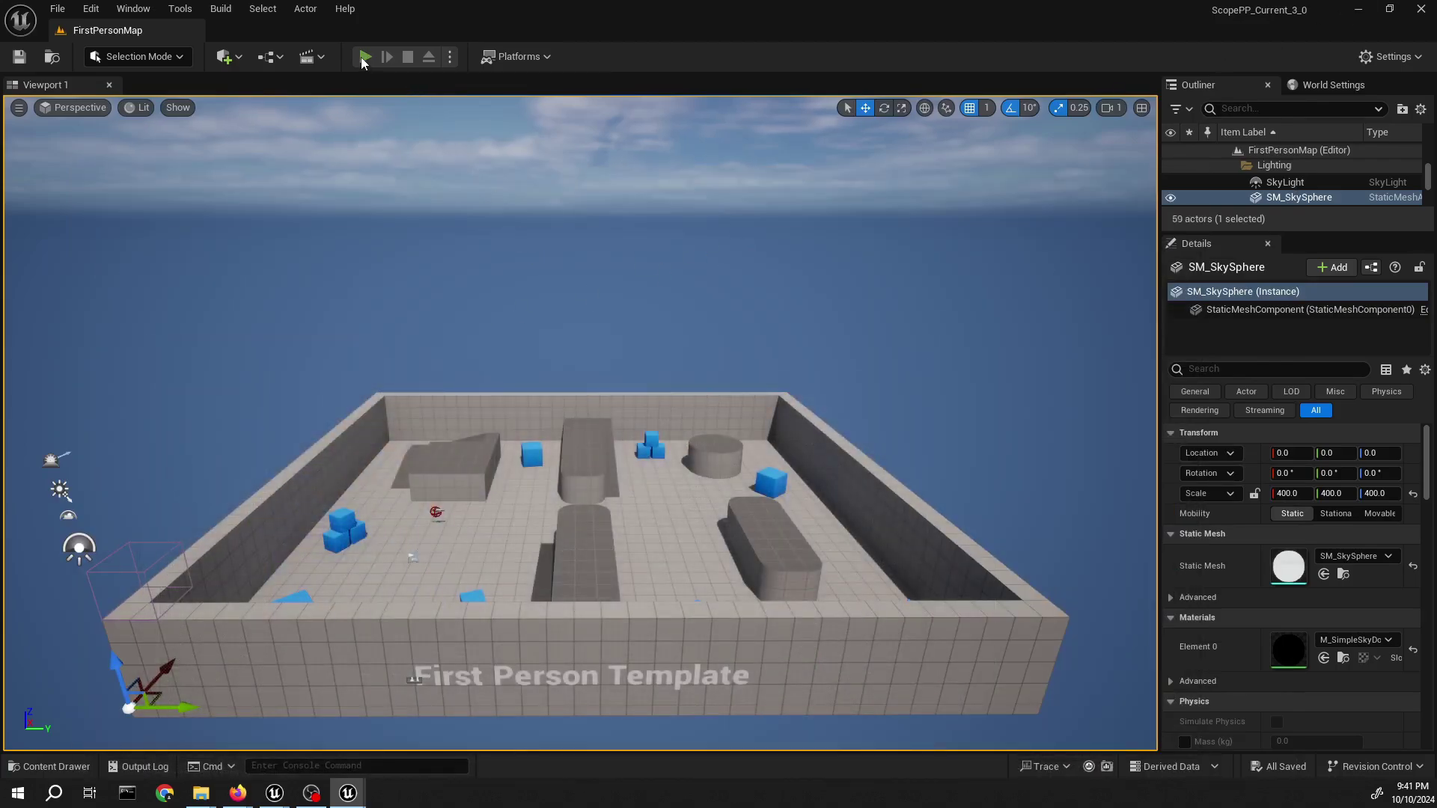
{"action": "left_click", "coordinate": [365, 57]}
{"action": "key", "text": "Escape"}
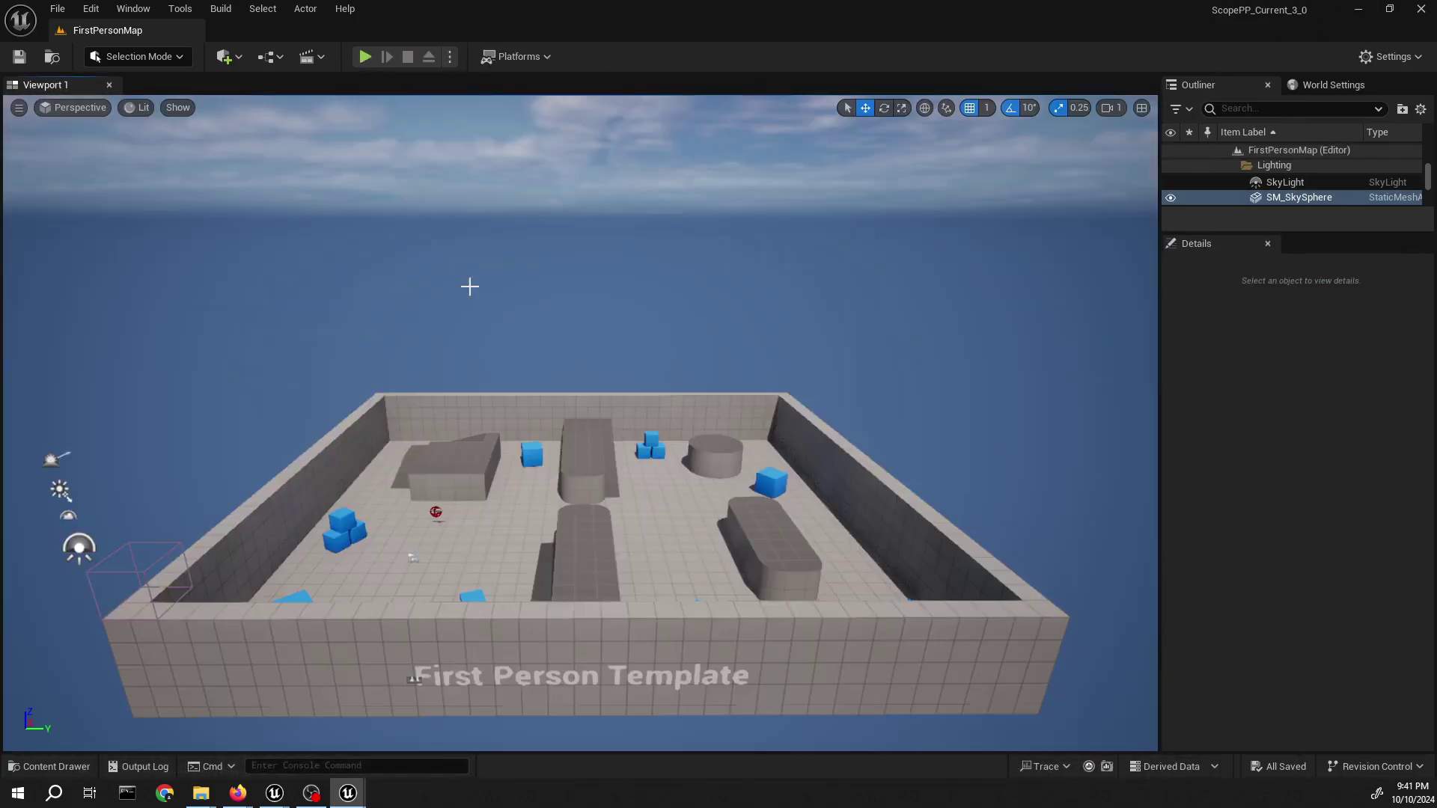
- Switch back to the BP_FirstPersonCharacter blueprint and enable Render CustomDepth Pass on the PP Excluder component
{"action": "mouse_move", "coordinate": [348, 793]}
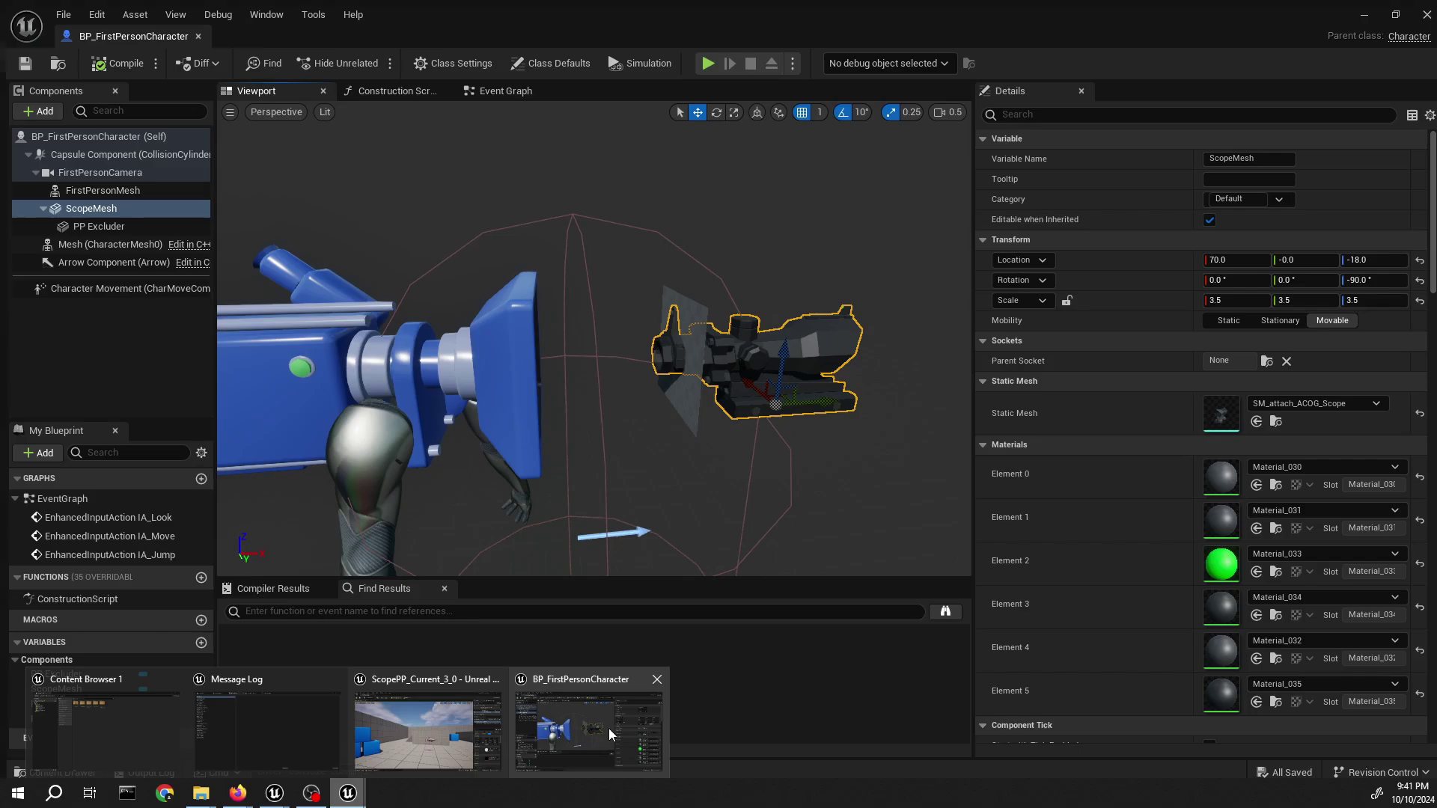
{"action": "left_click", "coordinate": [609, 729]}
{"action": "left_click", "coordinate": [93, 220]}
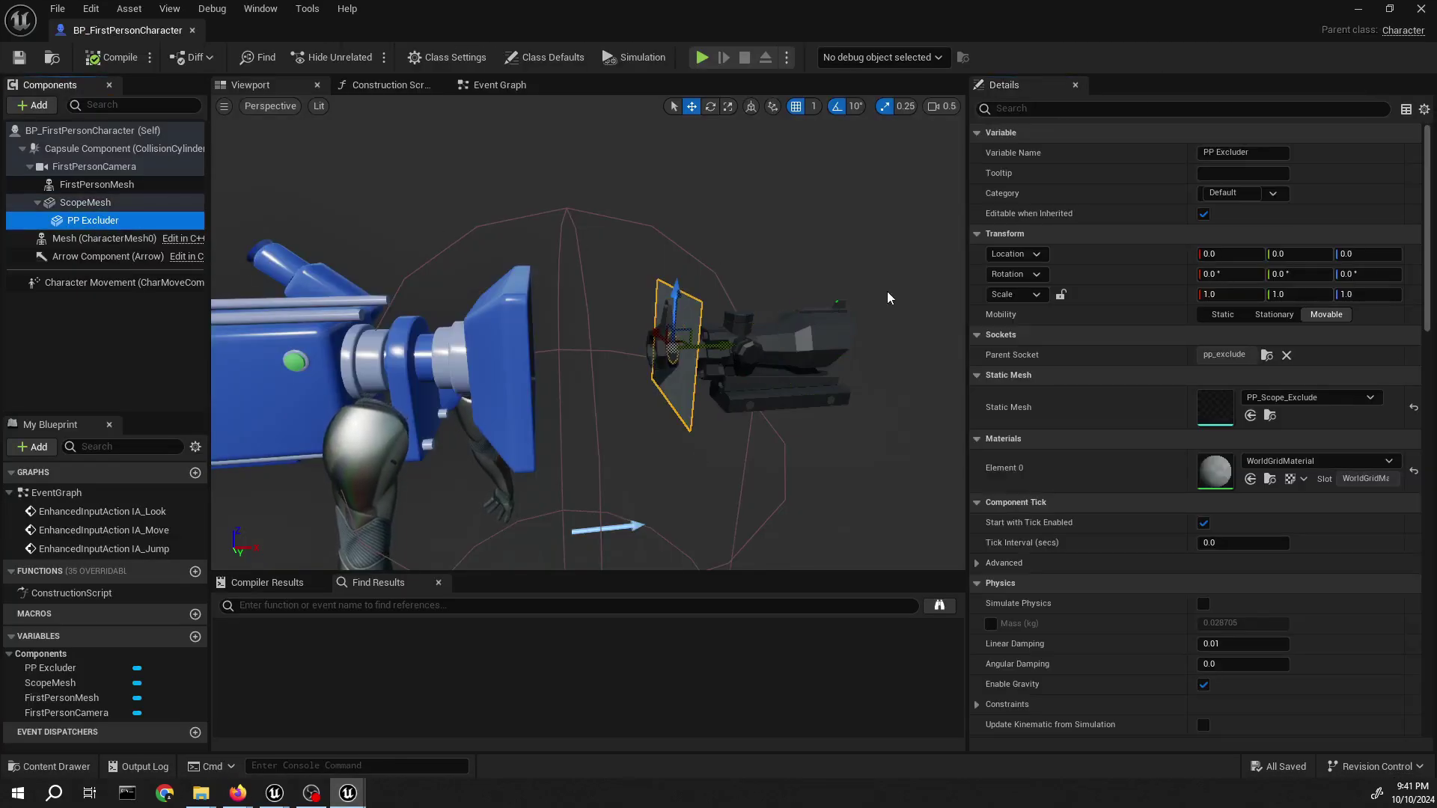
{"action": "scroll", "coordinate": [1106, 124], "scroll_direction": "down", "scroll_amount": 15}
{"action": "scroll", "coordinate": [1100, 404], "scroll_direction": "up", "scroll_amount": 12}
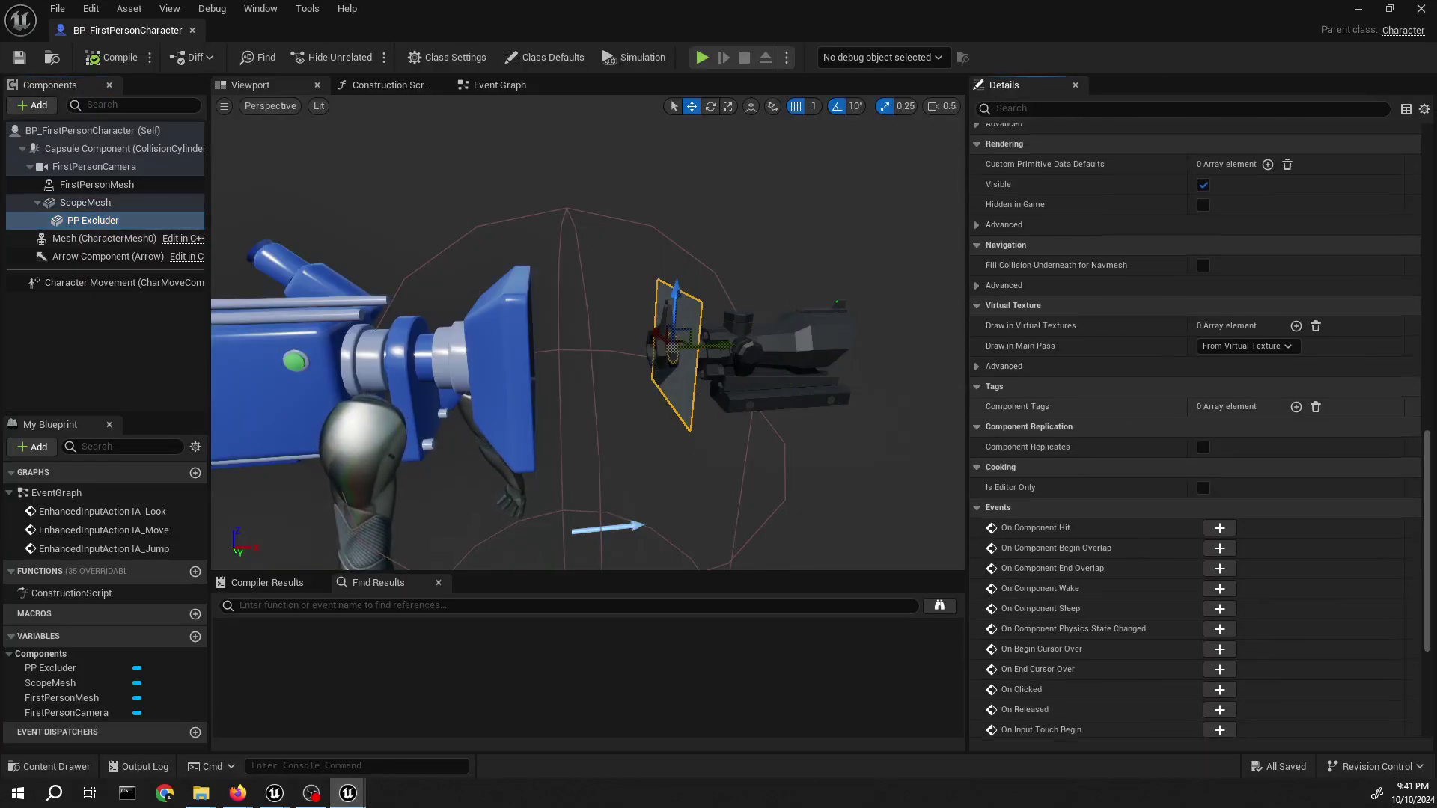
{"action": "scroll", "coordinate": [1072, 332], "scroll_direction": "down", "scroll_amount": 4}
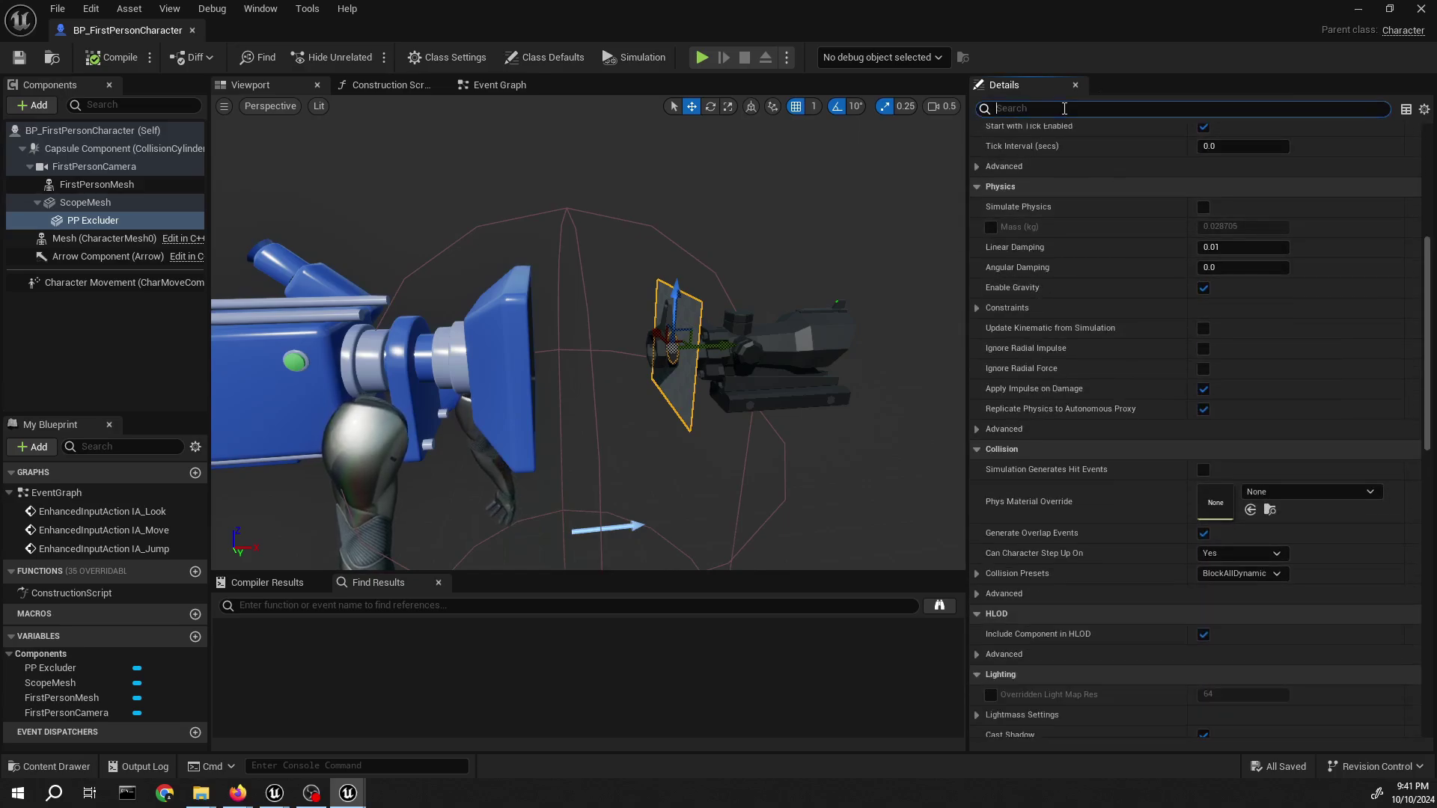
{"action": "left_click", "coordinate": [1065, 109]}
{"action": "type", "text": "Custom"}
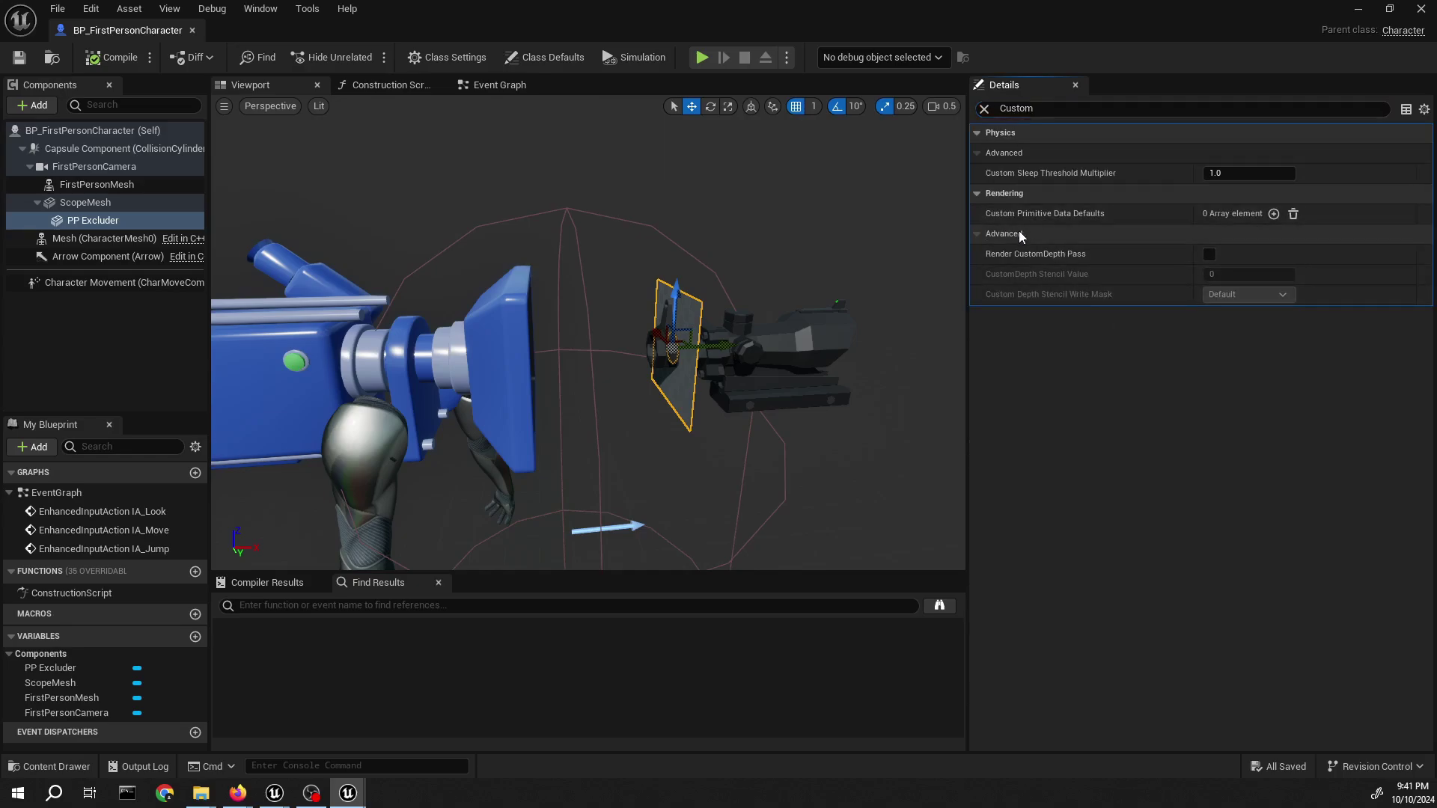
{"action": "left_click", "coordinate": [1209, 254]}
- Set PP Excluder's CustomDepth Stencil Value to 1
{"action": "left_click", "coordinate": [1226, 274]}
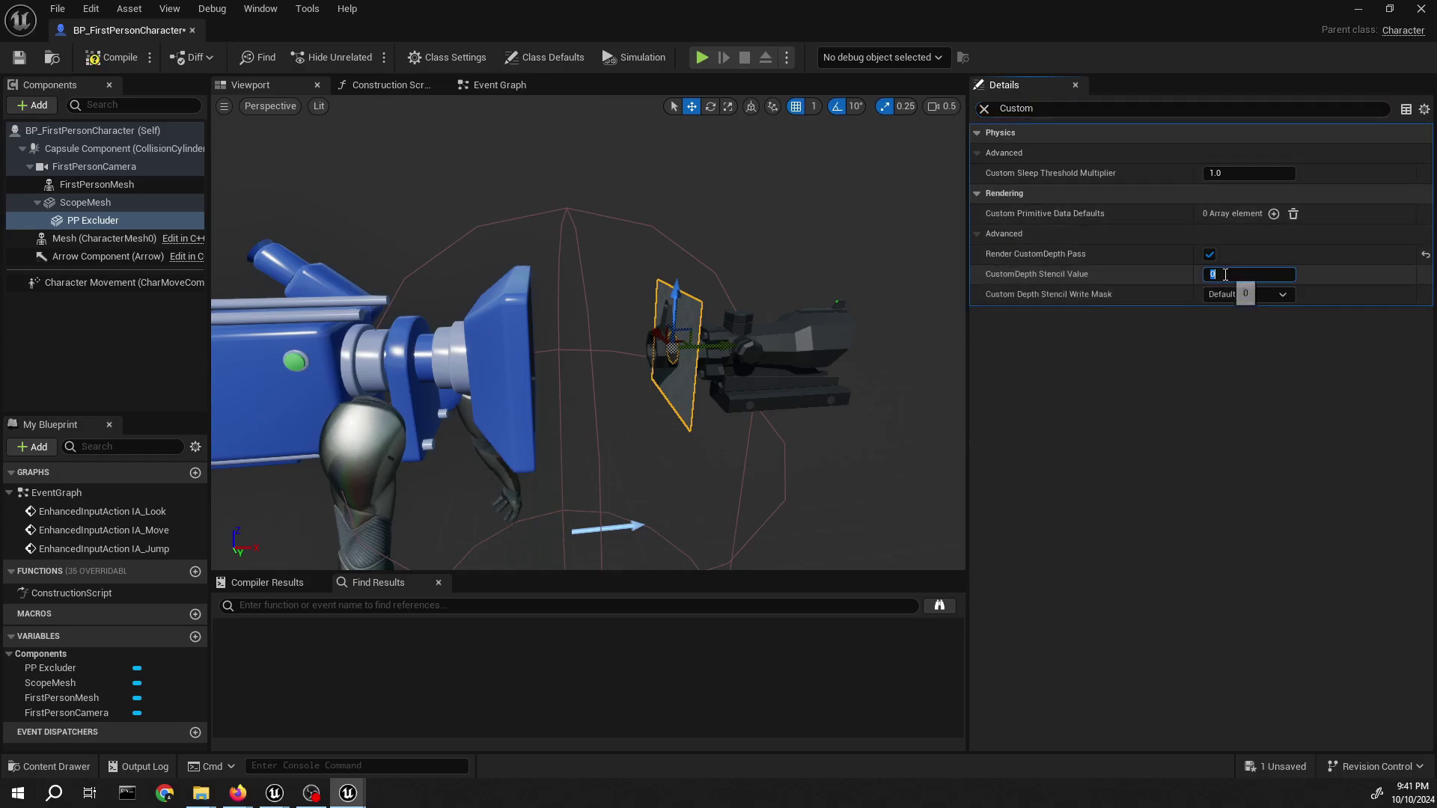
{"action": "type", "text": "1"}
{"action": "key", "text": "Return"}
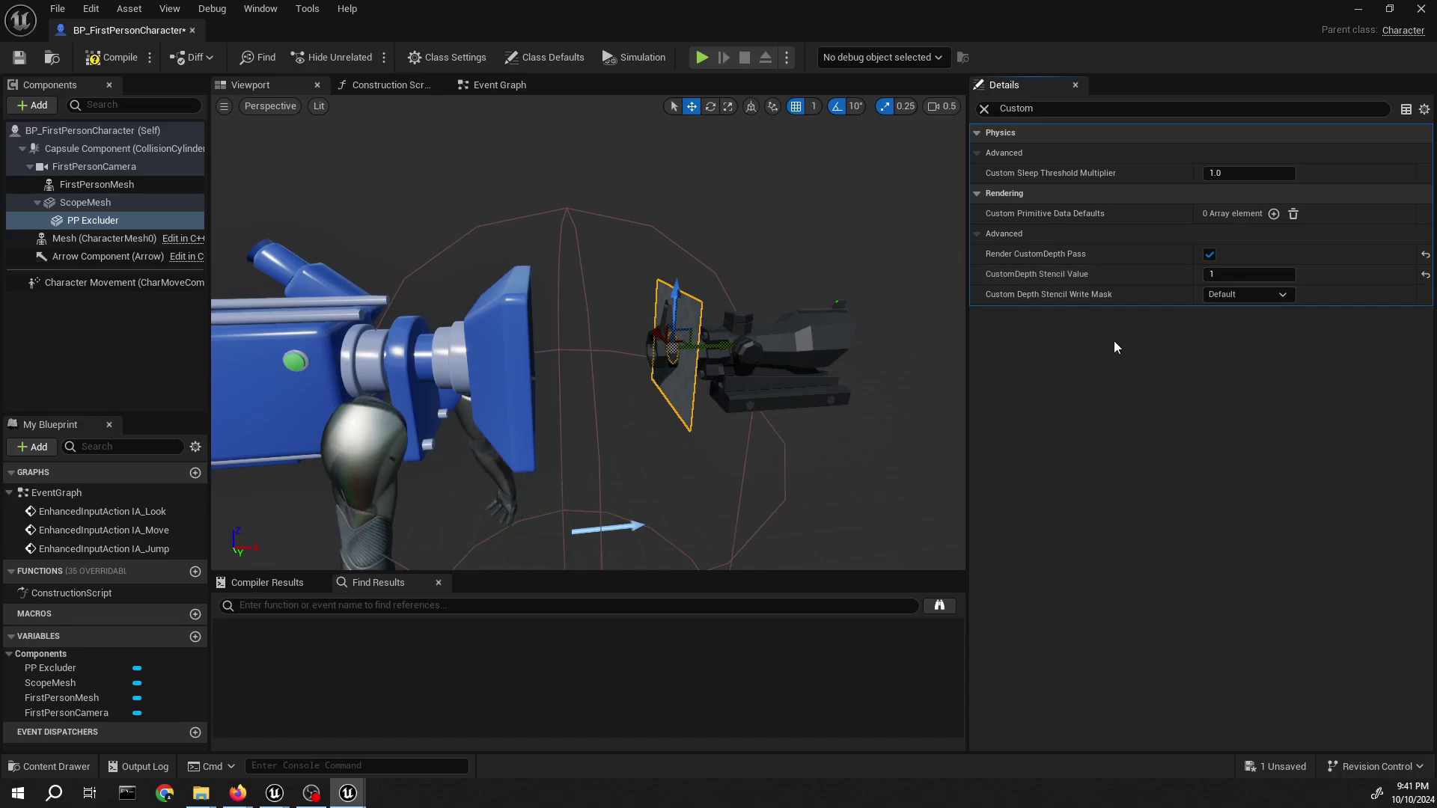
- Turn off Render in Main Pass and Render in Depth Pass for PP Excluder, and compile and save the blueprint
{"action": "left_click", "coordinate": [985, 109]}
{"action": "scroll", "coordinate": [1093, 183], "scroll_direction": "down", "scroll_amount": 5}
{"action": "scroll", "coordinate": [1093, 182], "scroll_direction": "up", "scroll_amount": 5}
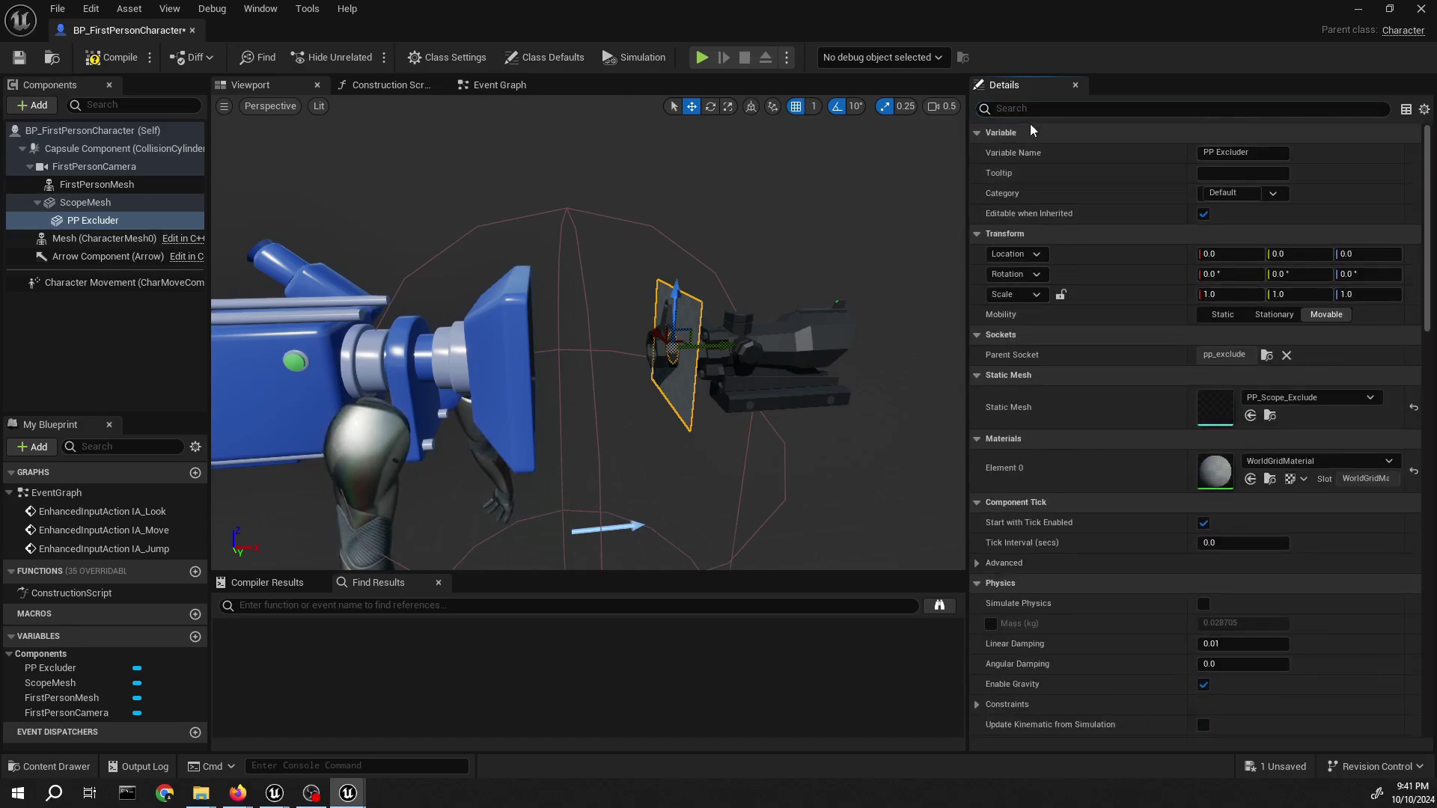
{"action": "left_click", "coordinate": [1024, 108]}
{"action": "type", "text": "Render"}
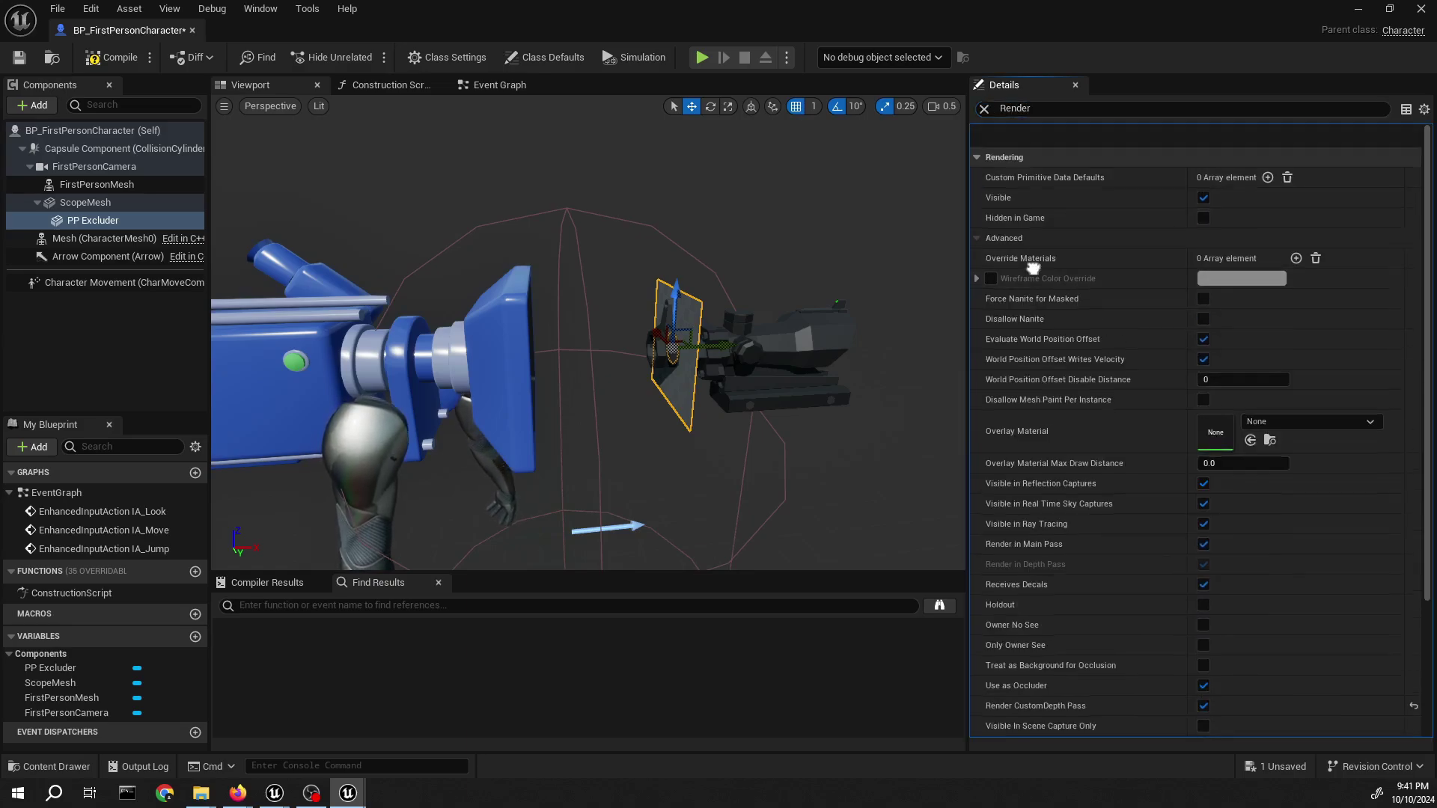
{"action": "scroll", "coordinate": [1091, 359], "scroll_direction": "down", "scroll_amount": 4}
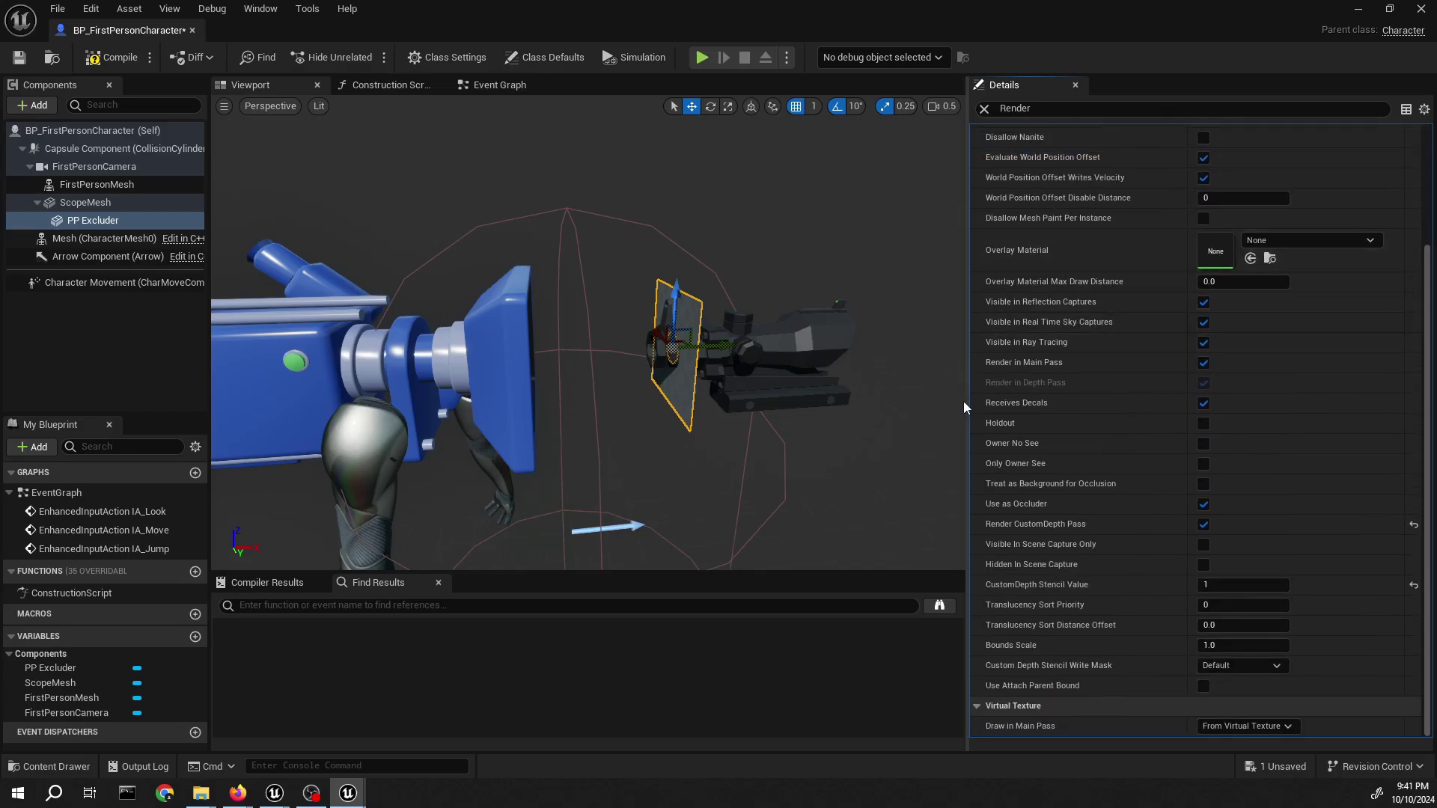
{"action": "left_click", "coordinate": [1204, 363]}
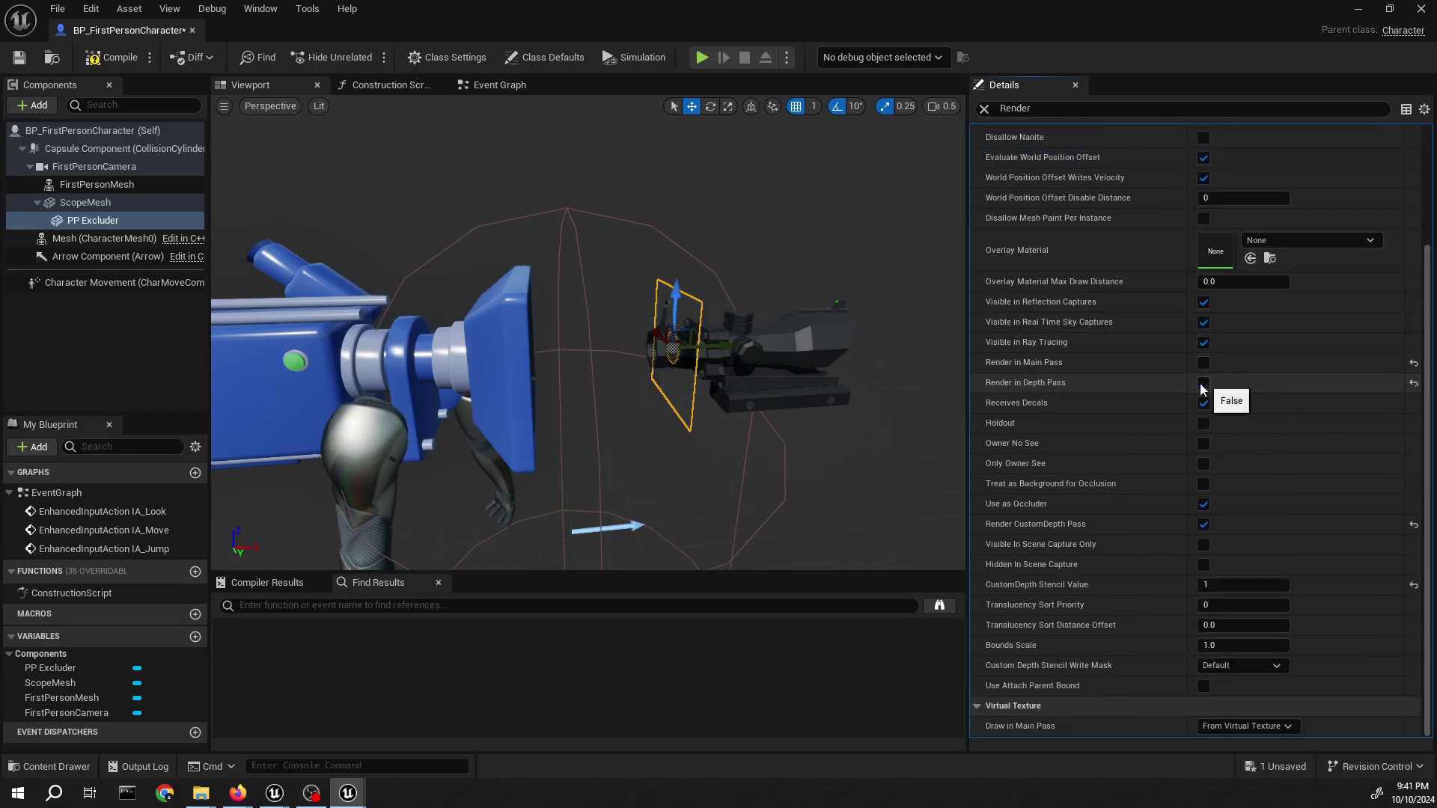
{"action": "left_click", "coordinate": [1203, 383]}
{"action": "left_click", "coordinate": [111, 57]}
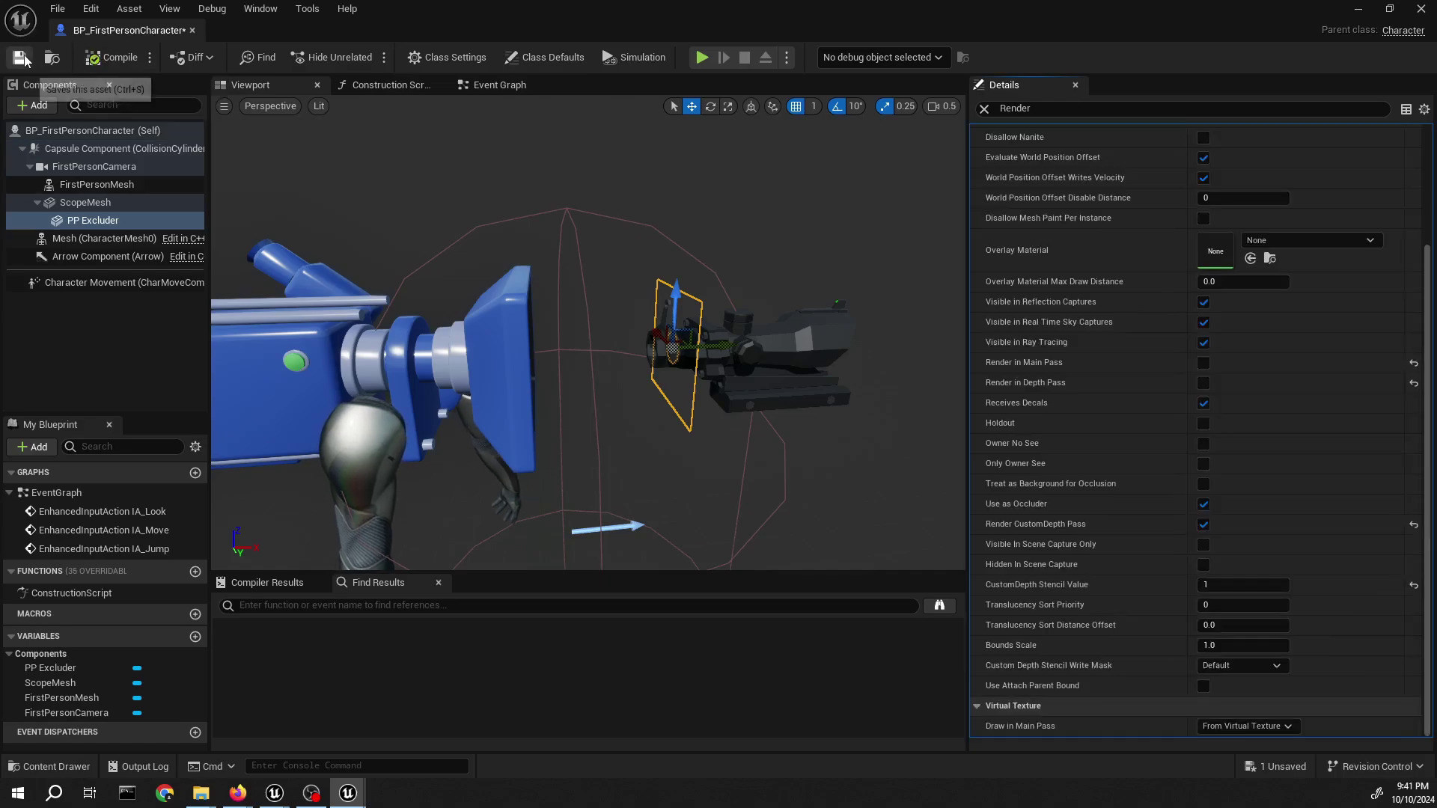
{"action": "key", "text": "ctrl+s"}
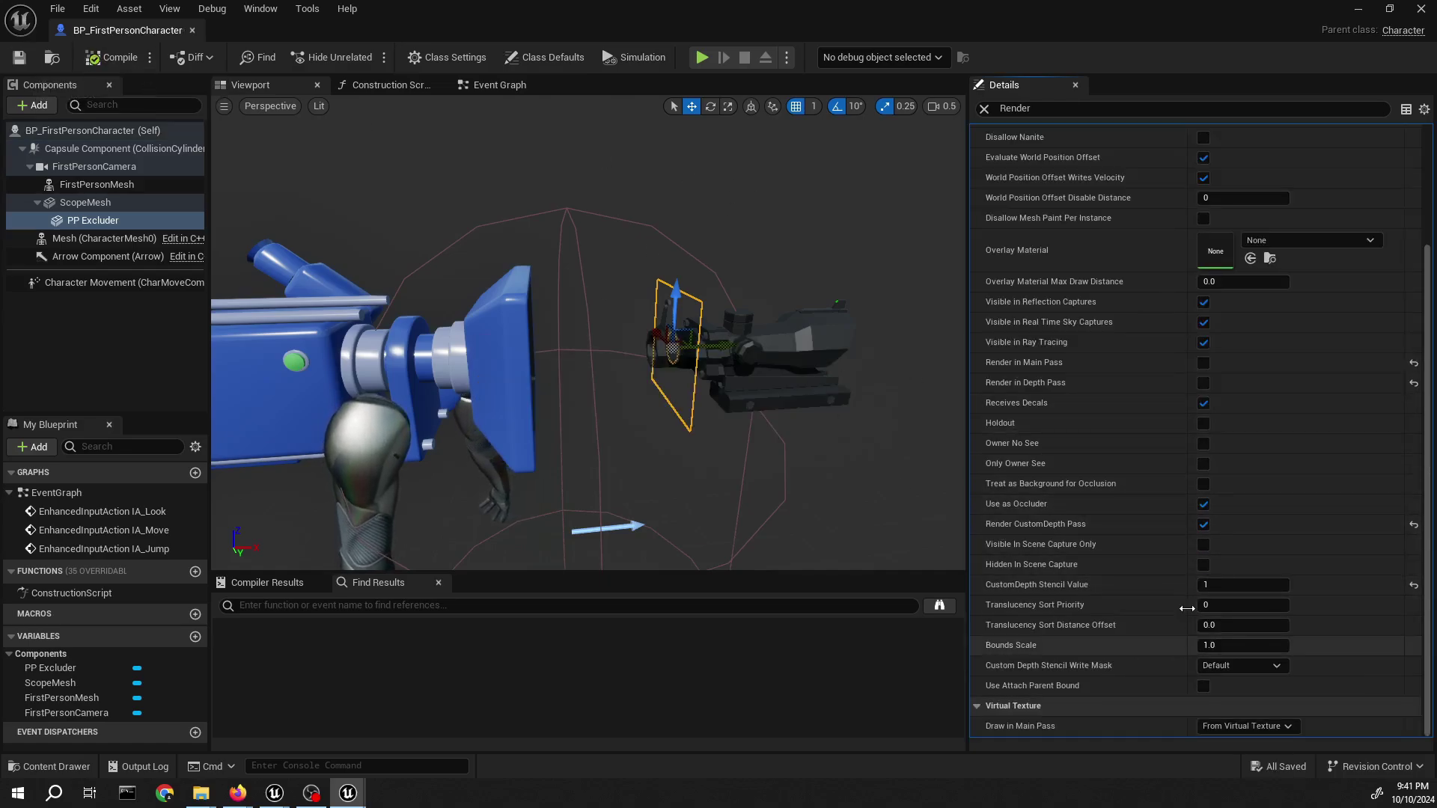
- Return to the FirstPersonMap level editor and set the viewport to the Custom Stencil buffer visualization
{"action": "right_click_drag", "start_coordinate": [1184, 609], "coordinate": [1168, 442]}
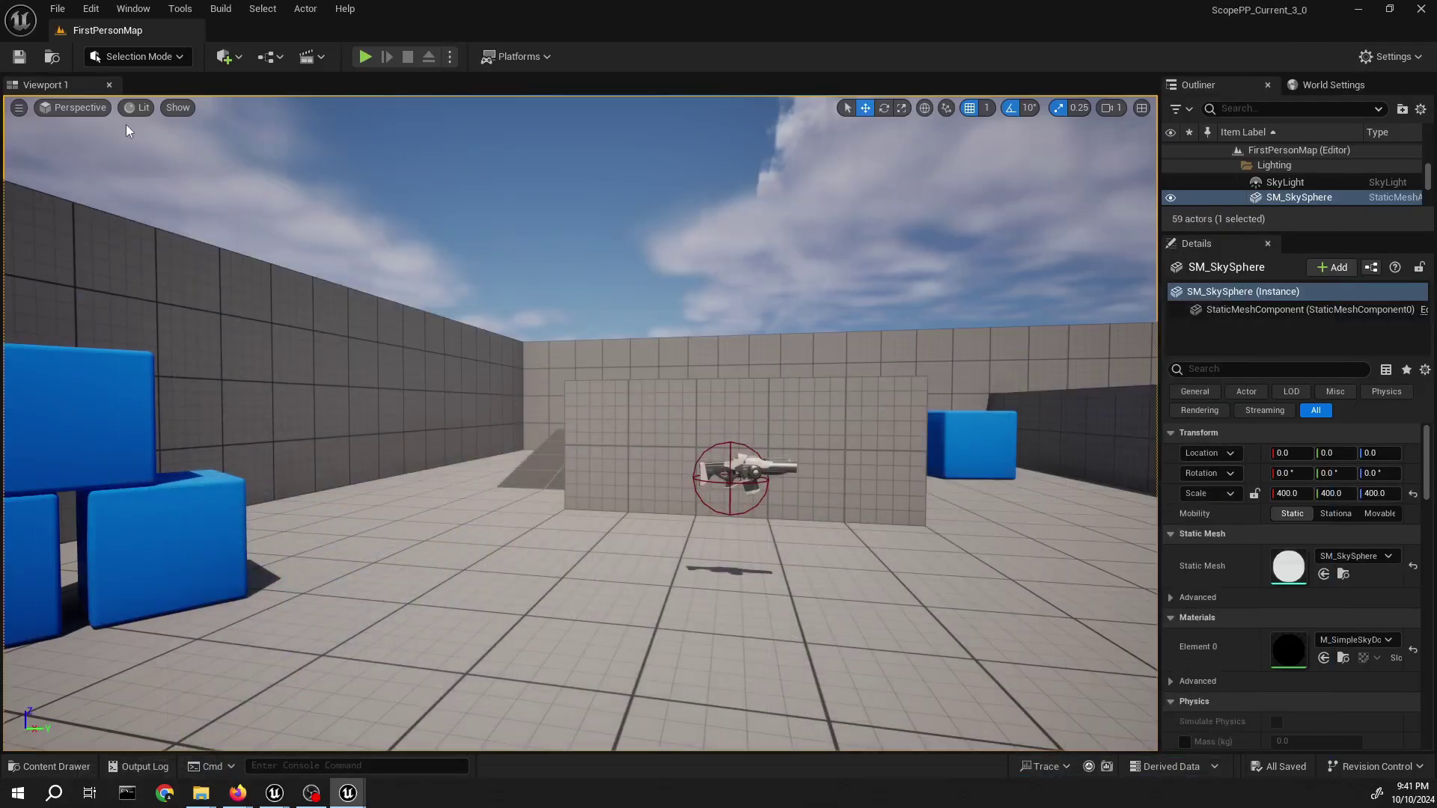
{"action": "left_click", "coordinate": [141, 109]}
{"action": "type", "text": "Stencil"}
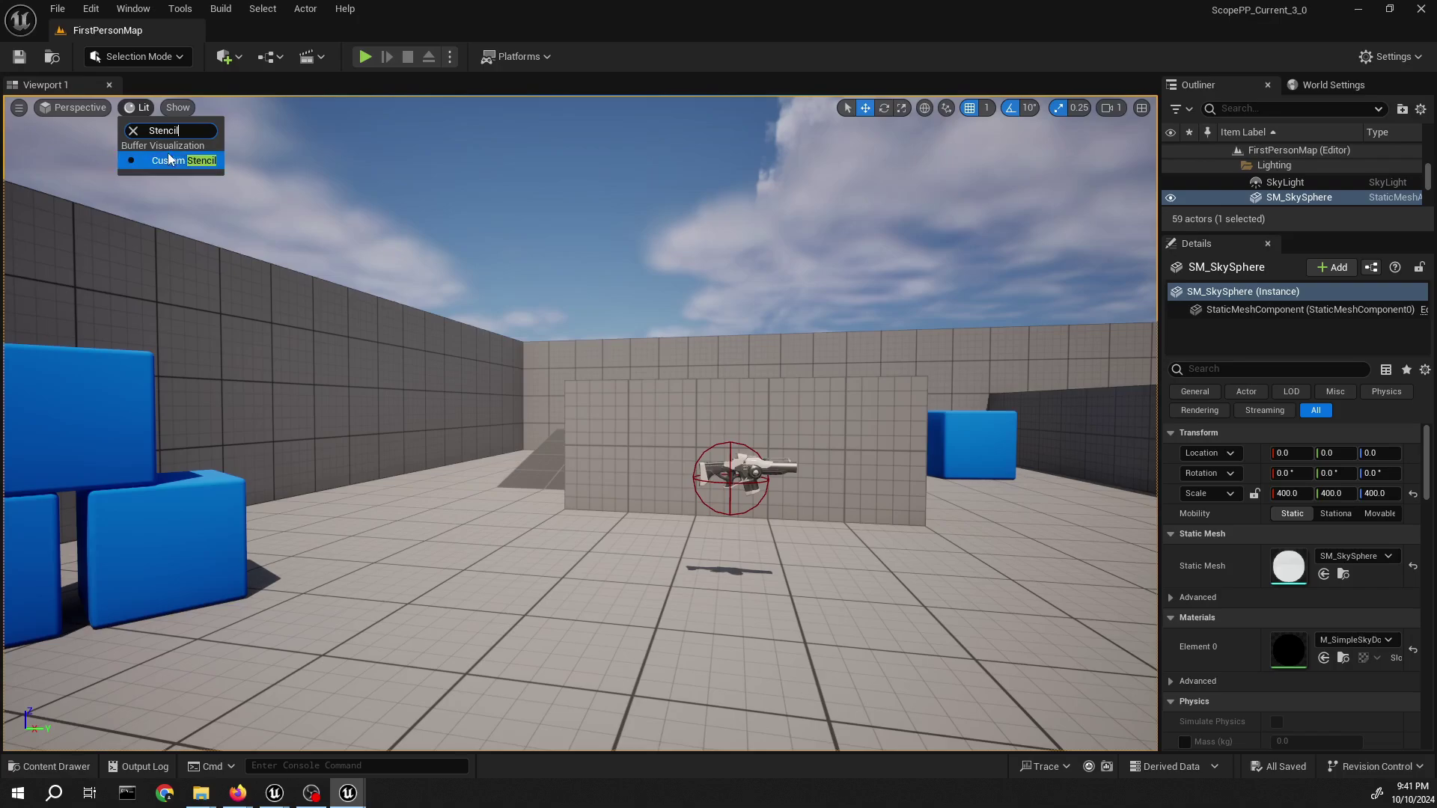
{"action": "left_click", "coordinate": [169, 160]}
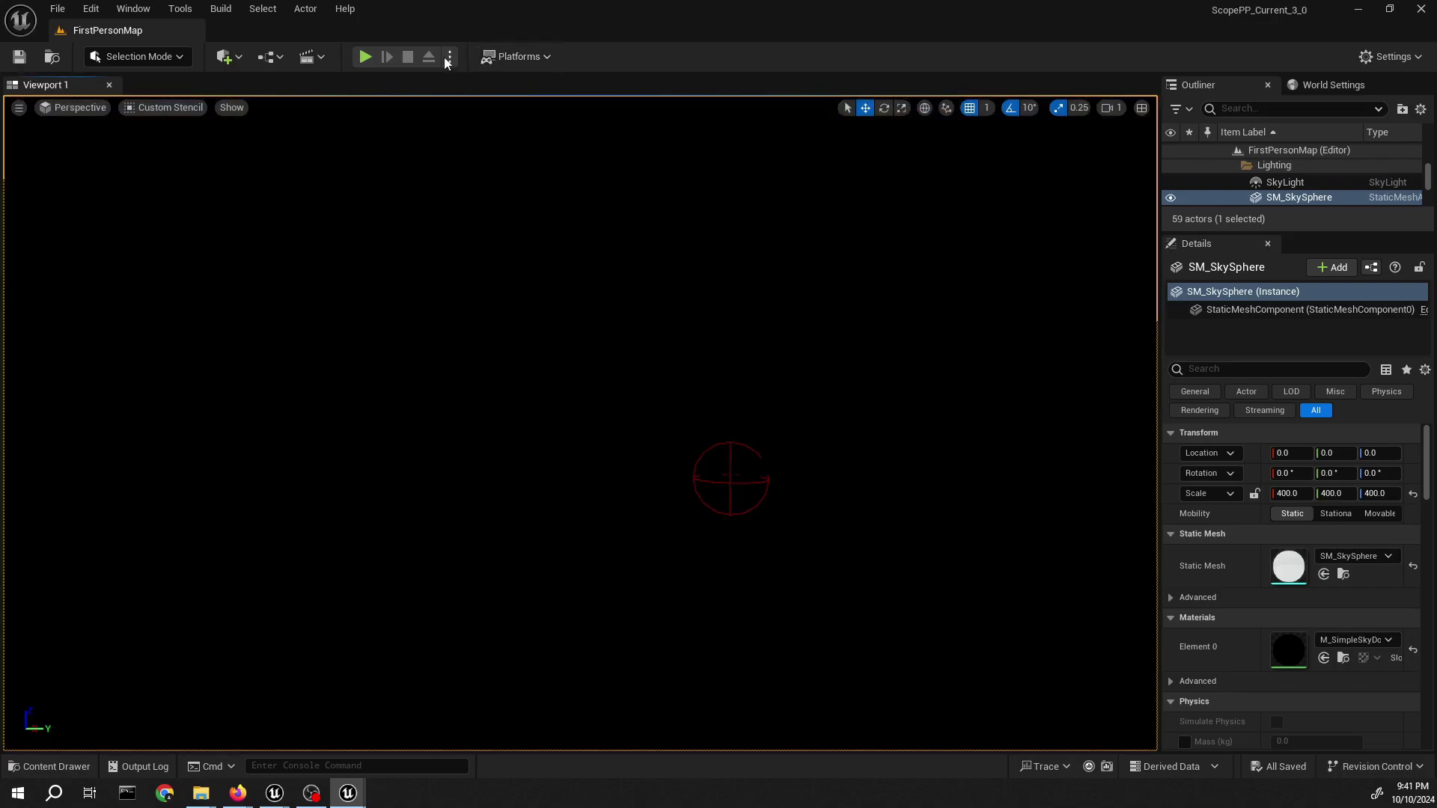
- Play FirstPersonMap briefly to check the exclude plane in the player's view, and stop the session
{"action": "left_click", "coordinate": [364, 57]}
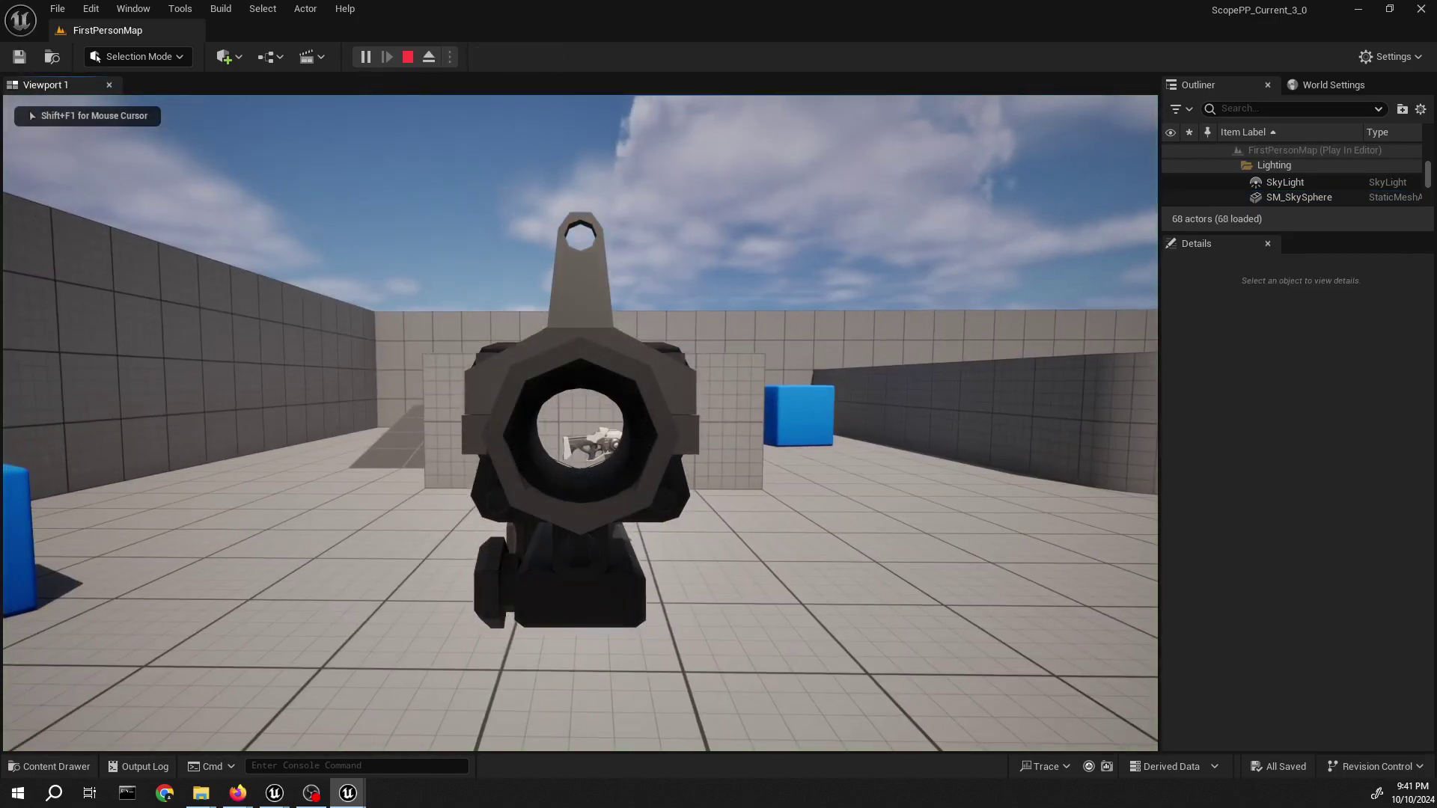
{"action": "key", "text": "shift+F1"}
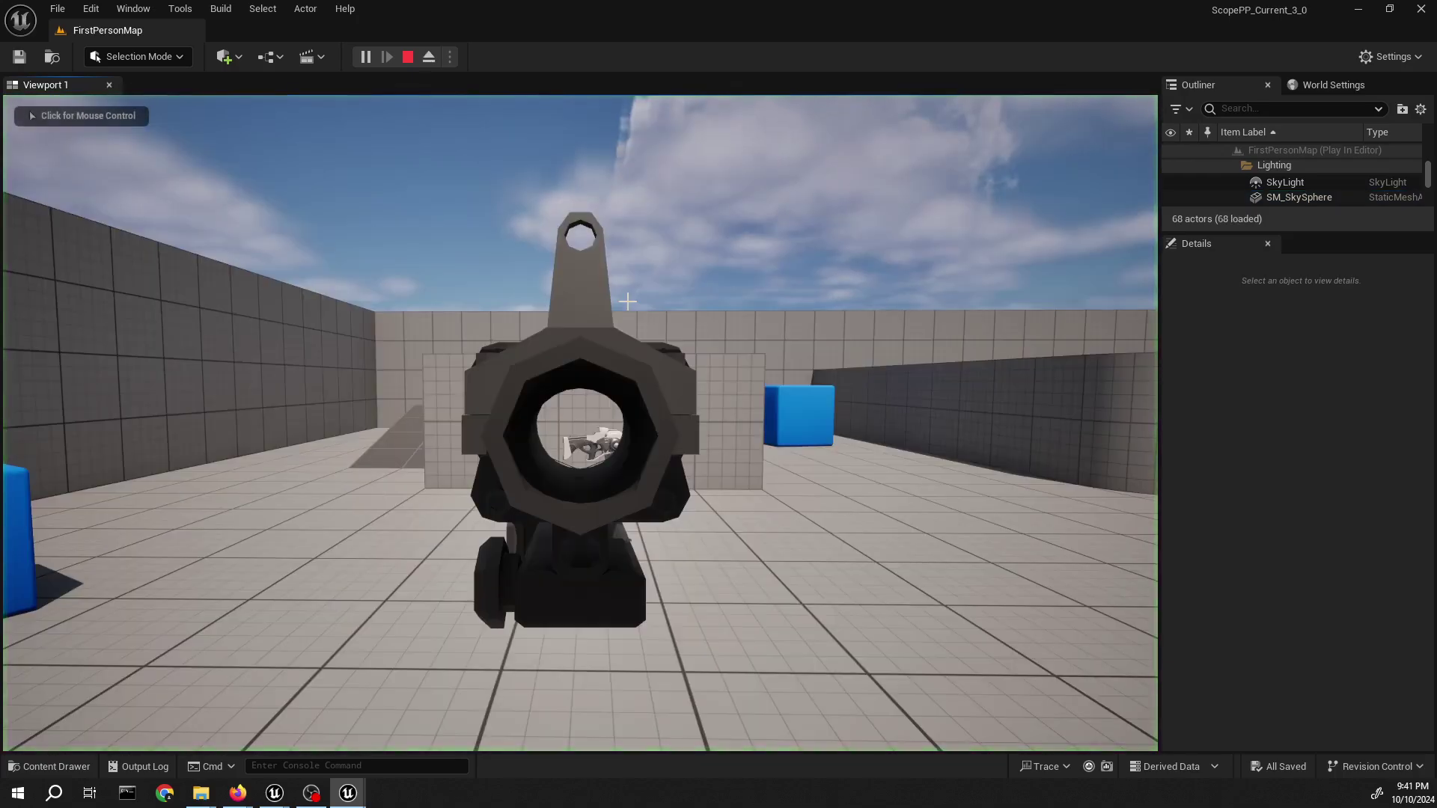
{"action": "key", "text": "Escape"}
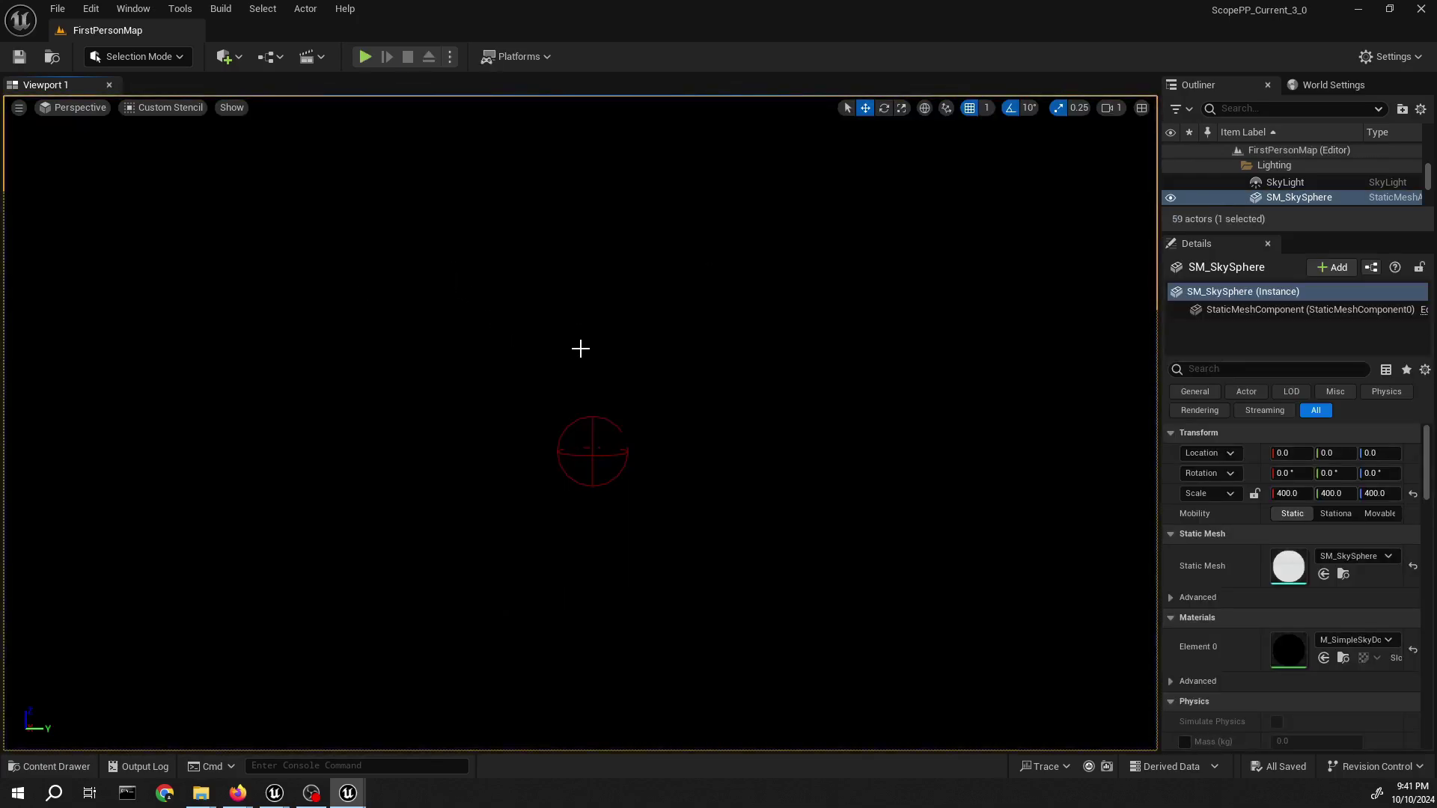